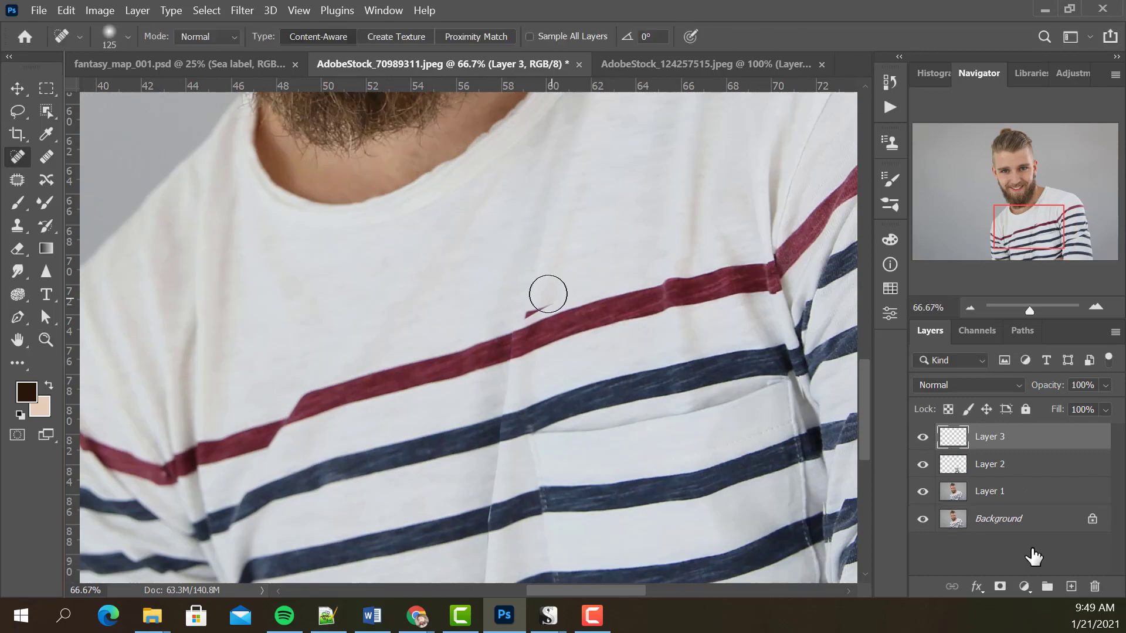
Reposition the Puppet Warp pins along the pocket on Layer 2 to line its stripes up with the shirt.
left_click_drag(496, 441, 488, 490)
left_click_drag(698, 548, 570, 366)
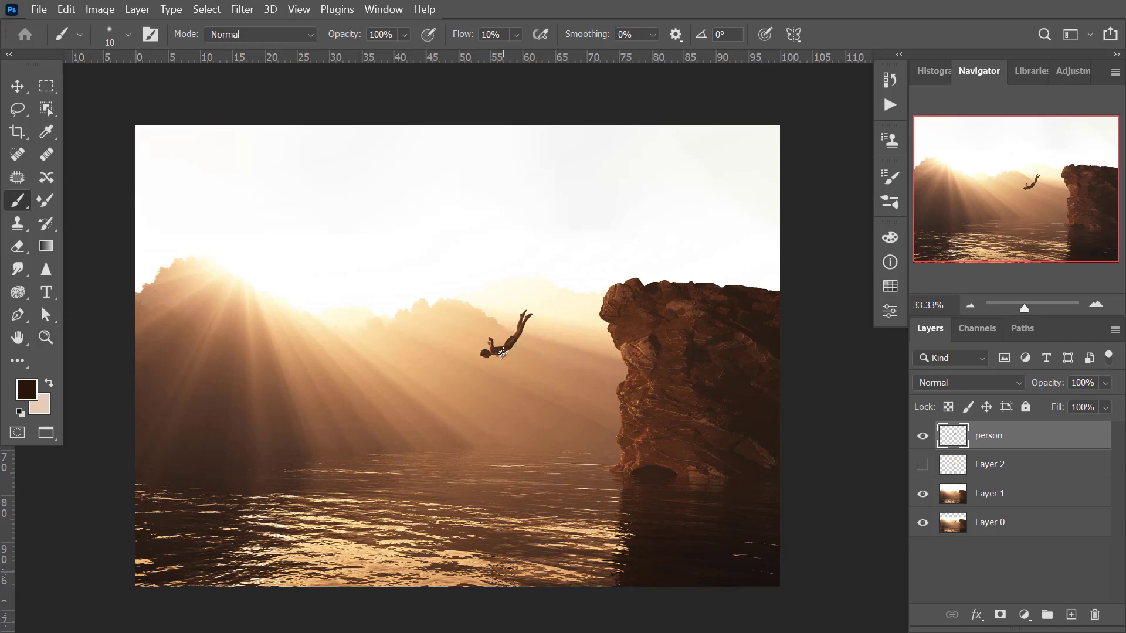
Hide the person layer and Layer 1 to examine Layer 0 on its own, with the whole image in view.
key("z")
left_click(501, 350)
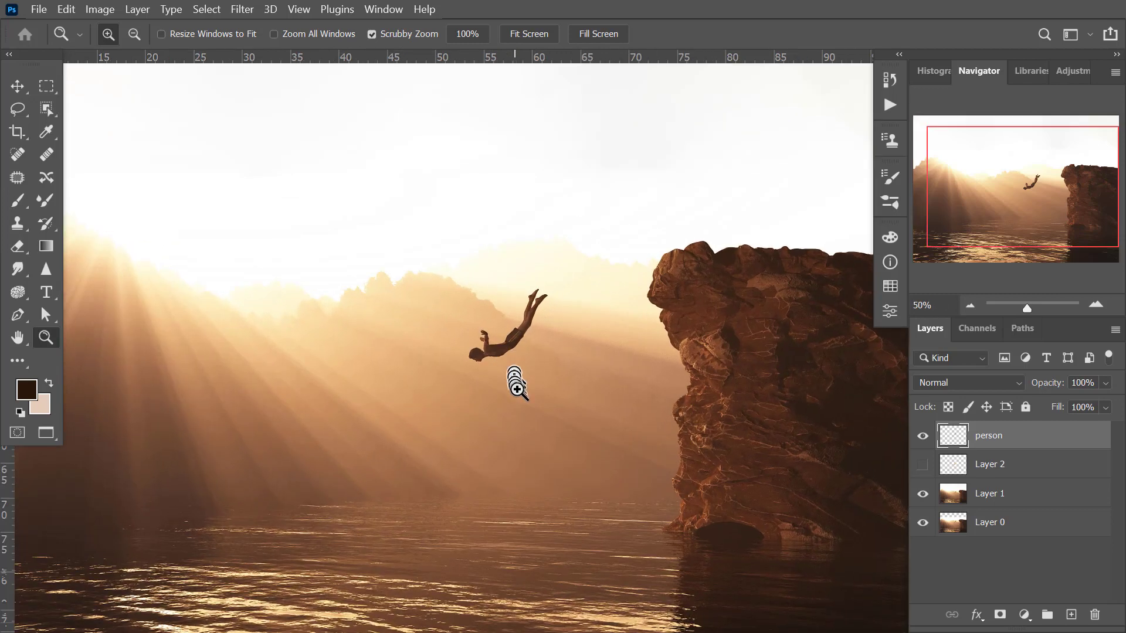
left_click_drag(515, 381, 404, 448)
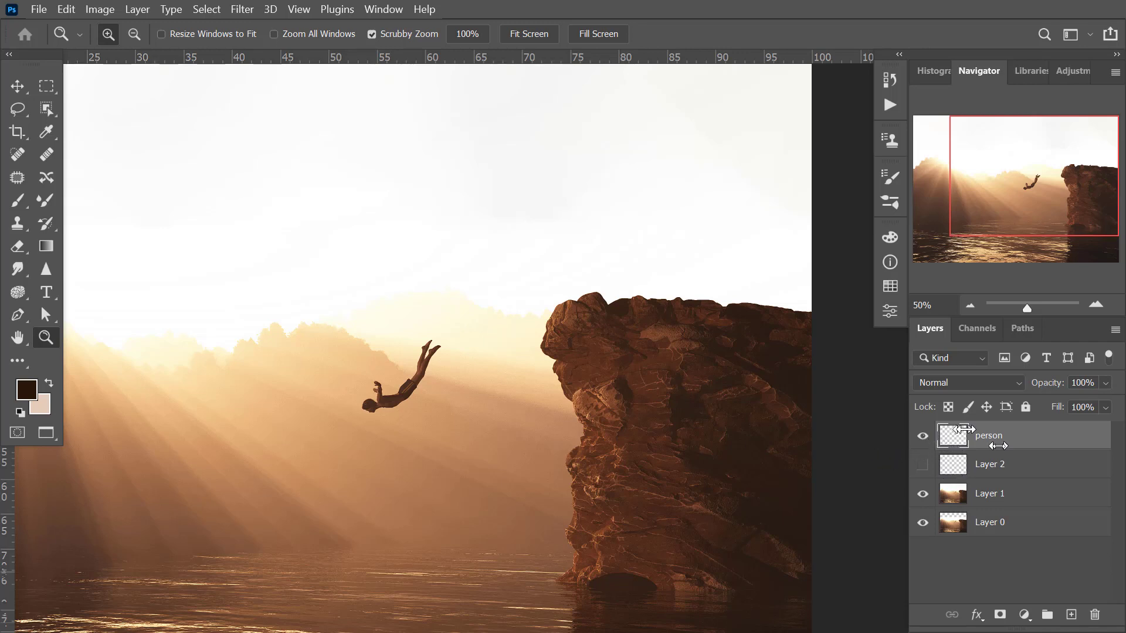
left_click(922, 494)
left_click(923, 438)
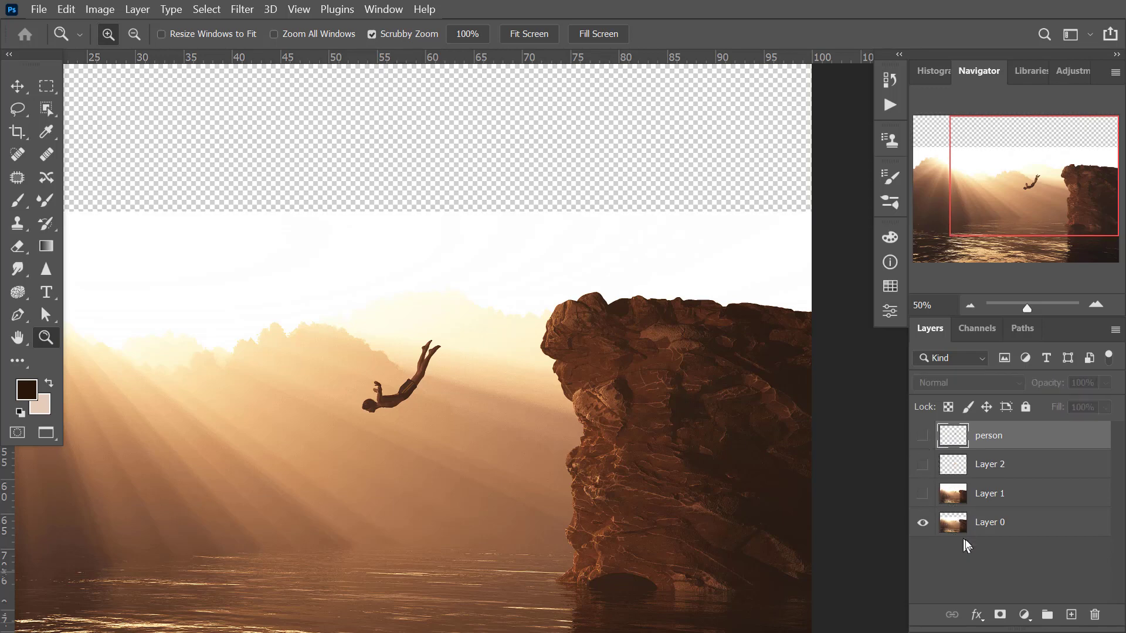
left_click(924, 523)
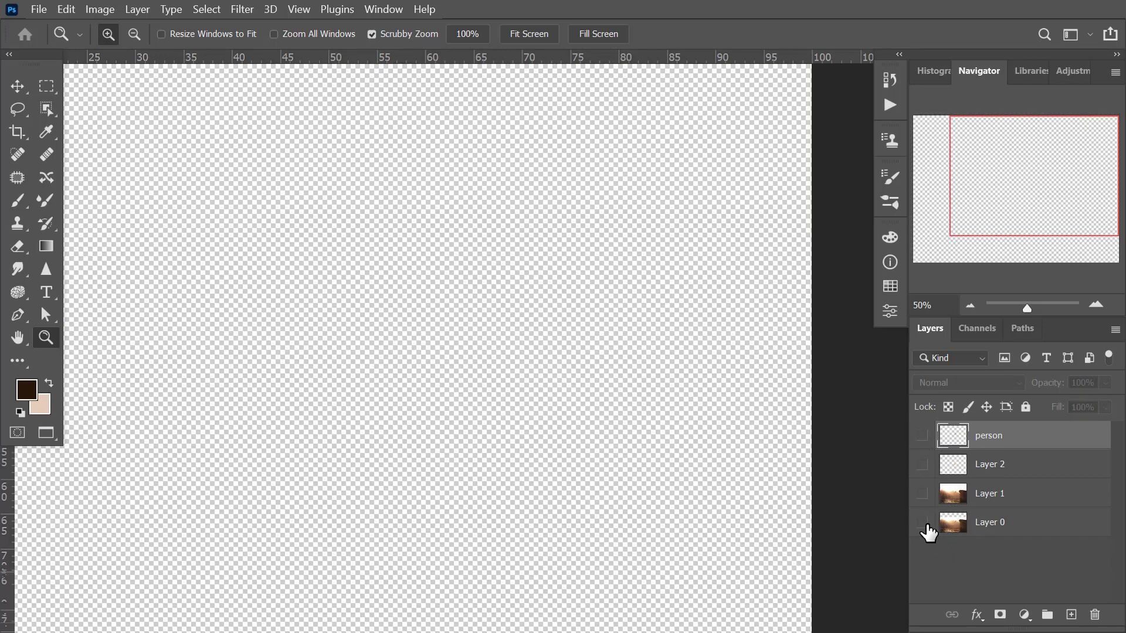
left_click(923, 523)
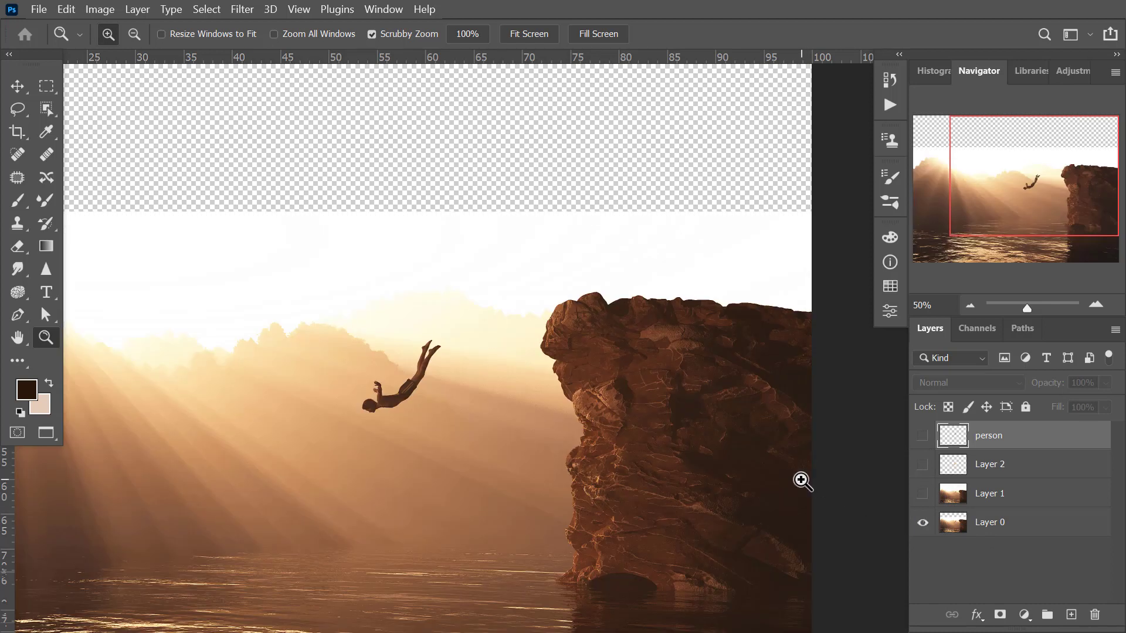
left_click(528, 37)
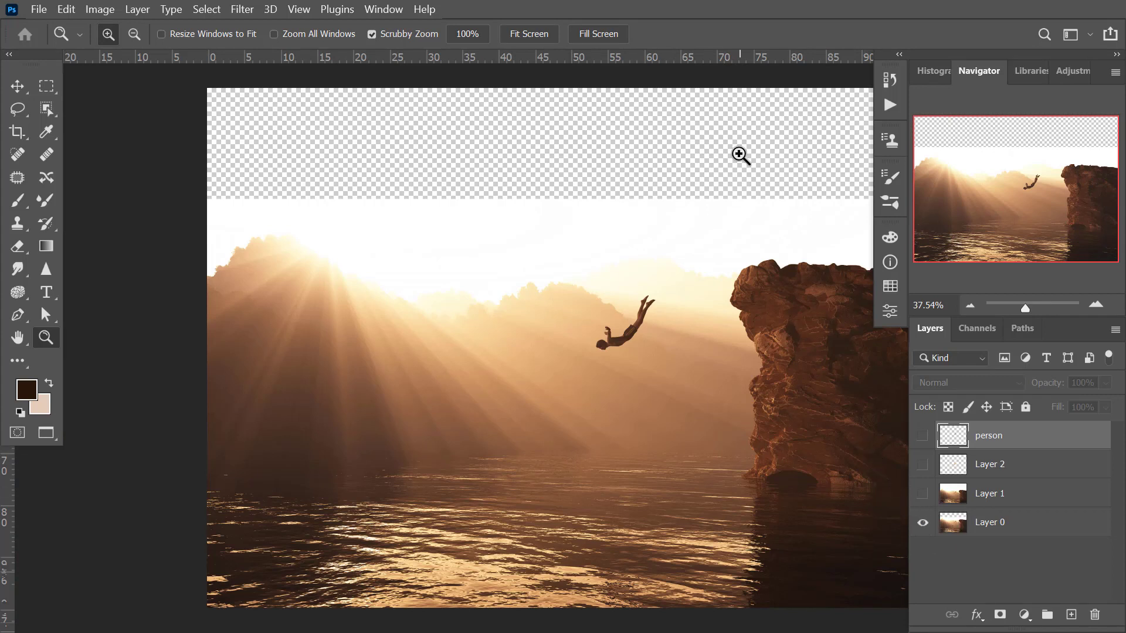
Turn on Layer 1, Layer 2 and the person layer one by one to examine what each adds to the image.
left_click(921, 495)
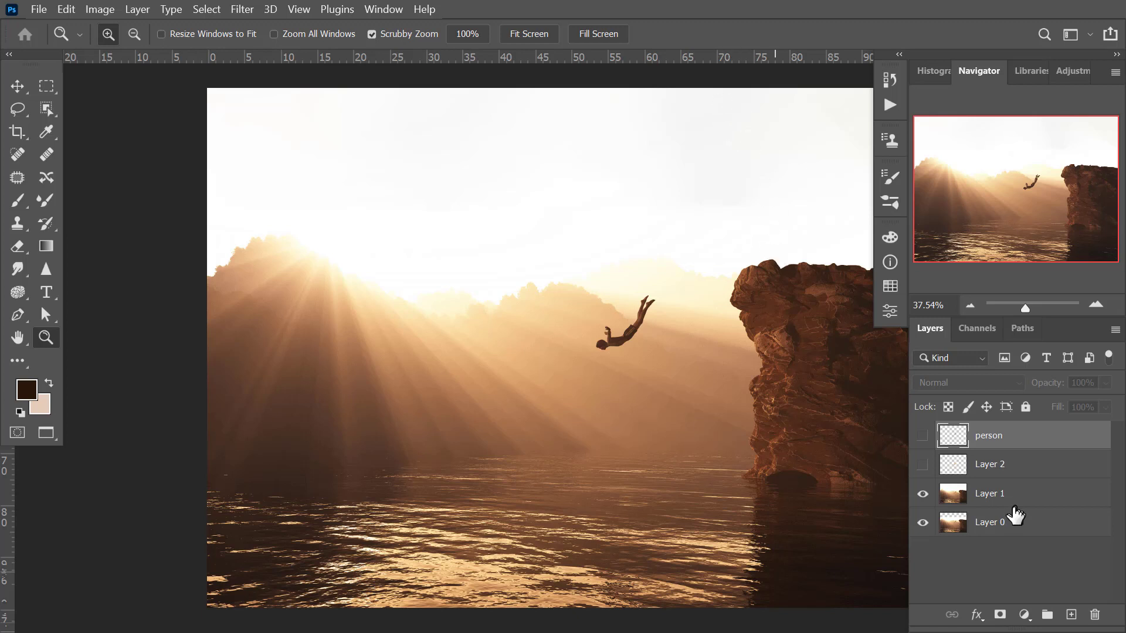
left_click(923, 465)
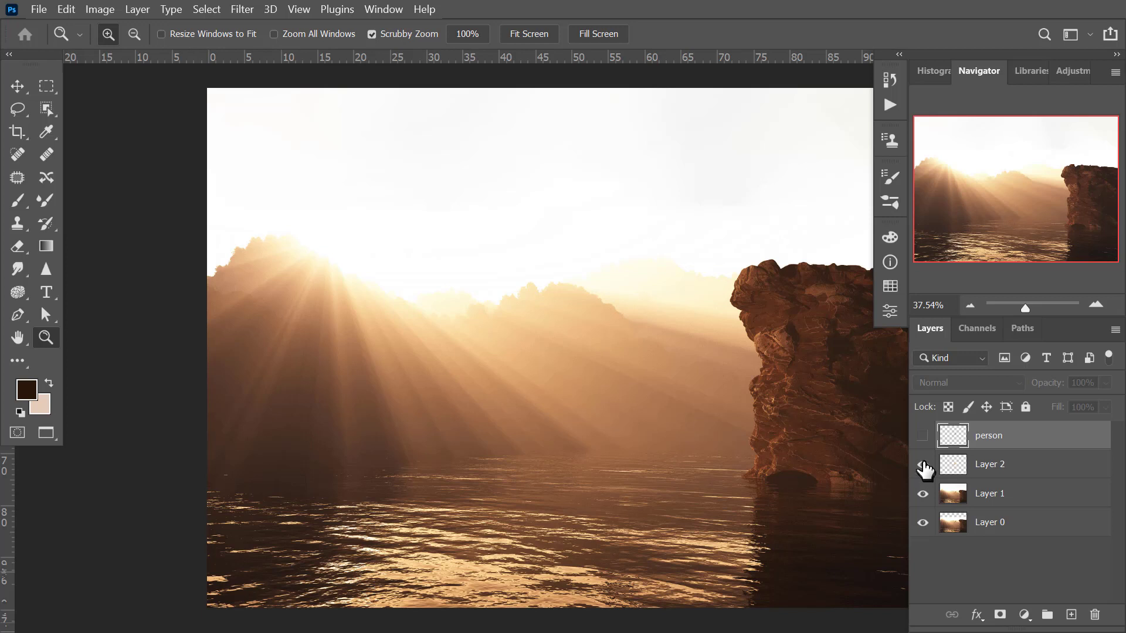
left_click(924, 466)
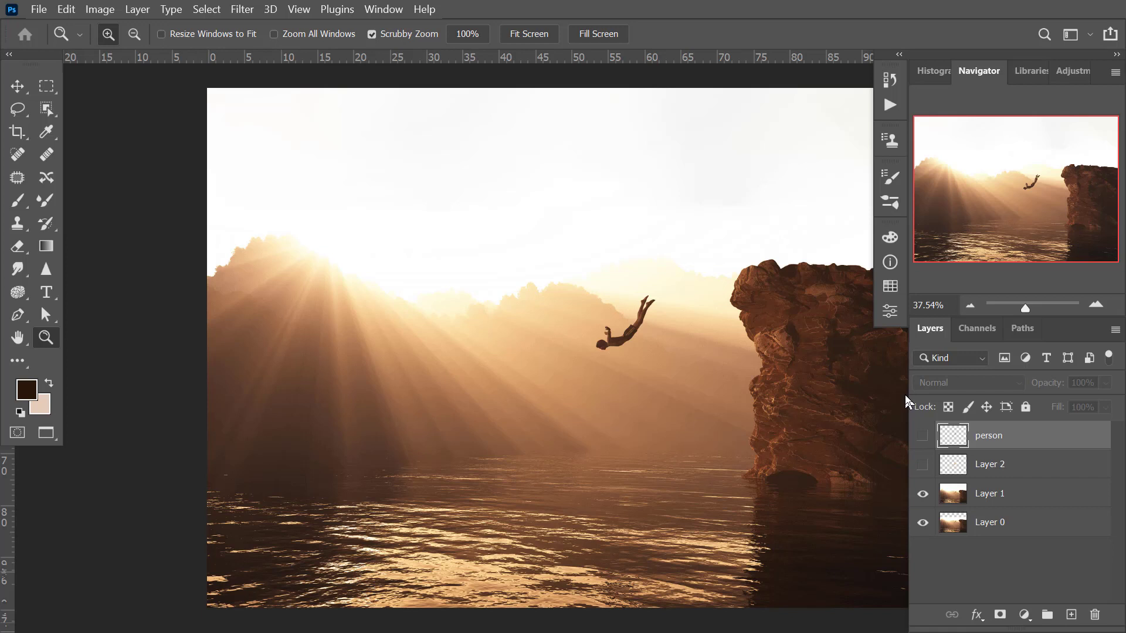
left_click(923, 465)
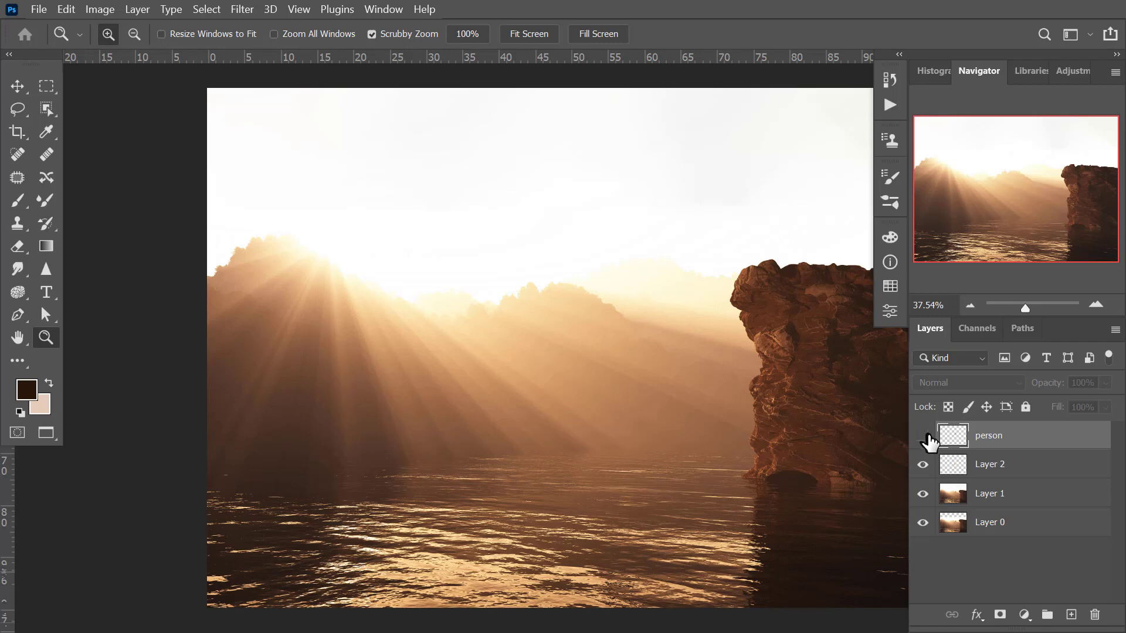
left_click(927, 436)
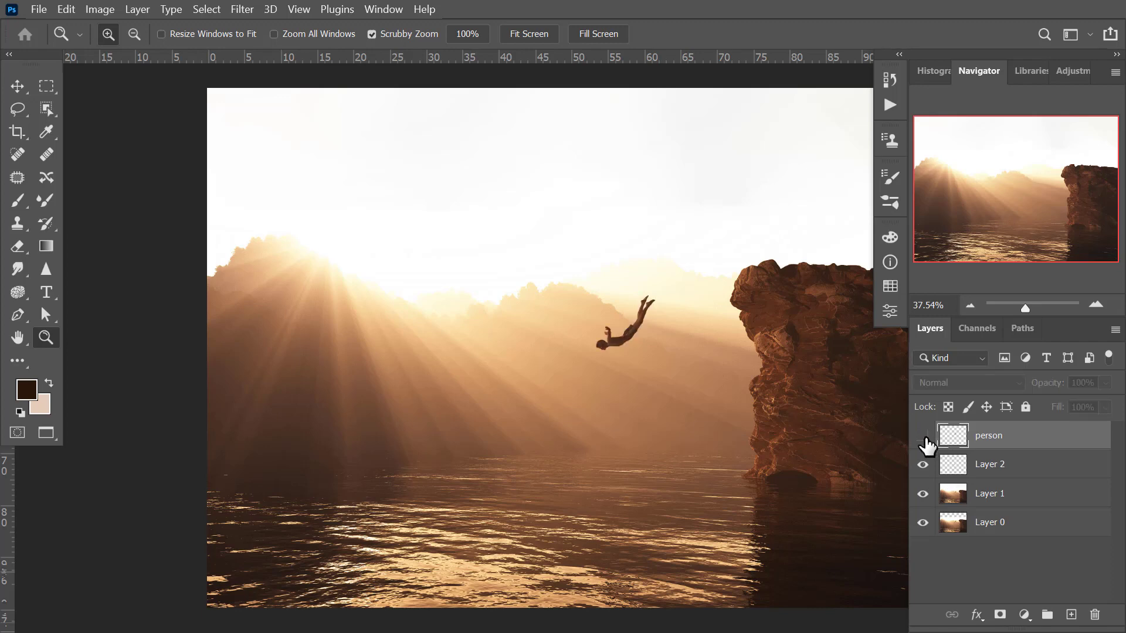
left_click(923, 436)
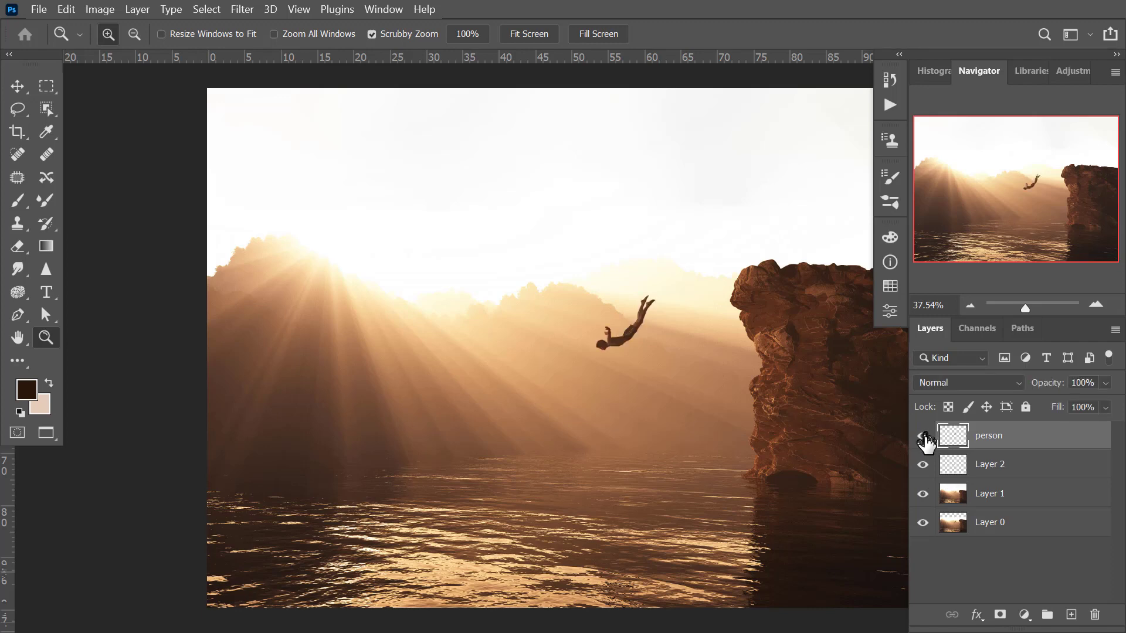
Isolate the person layer and restore the other layers several times to compare the cut-out diver with the full composite.
left_click(923, 436, "alt")
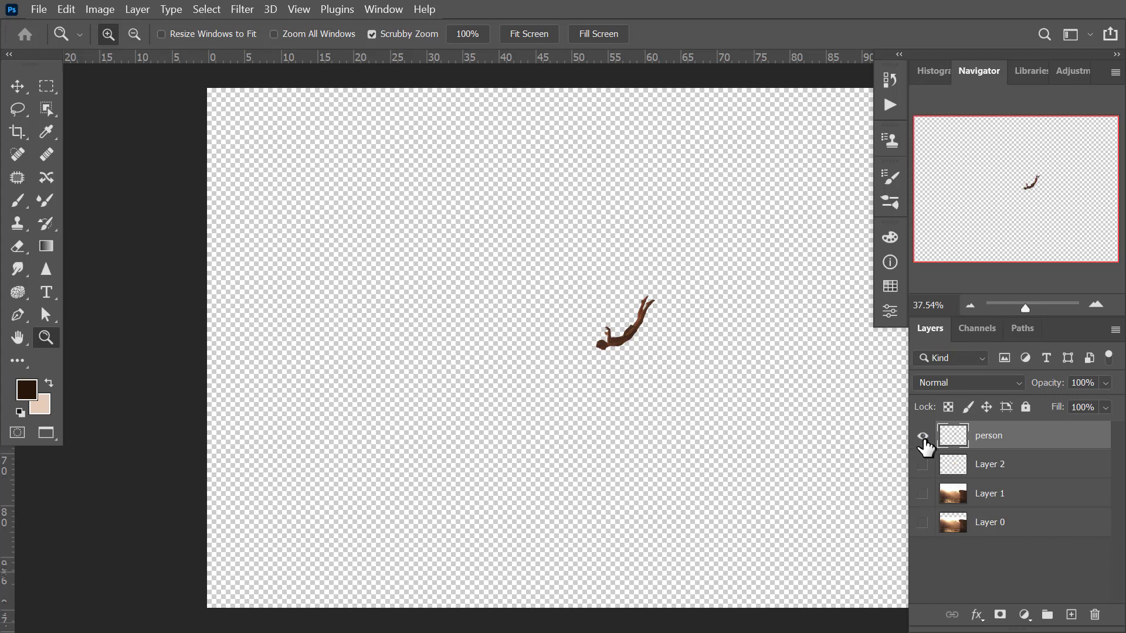
left_click(924, 439, "alt")
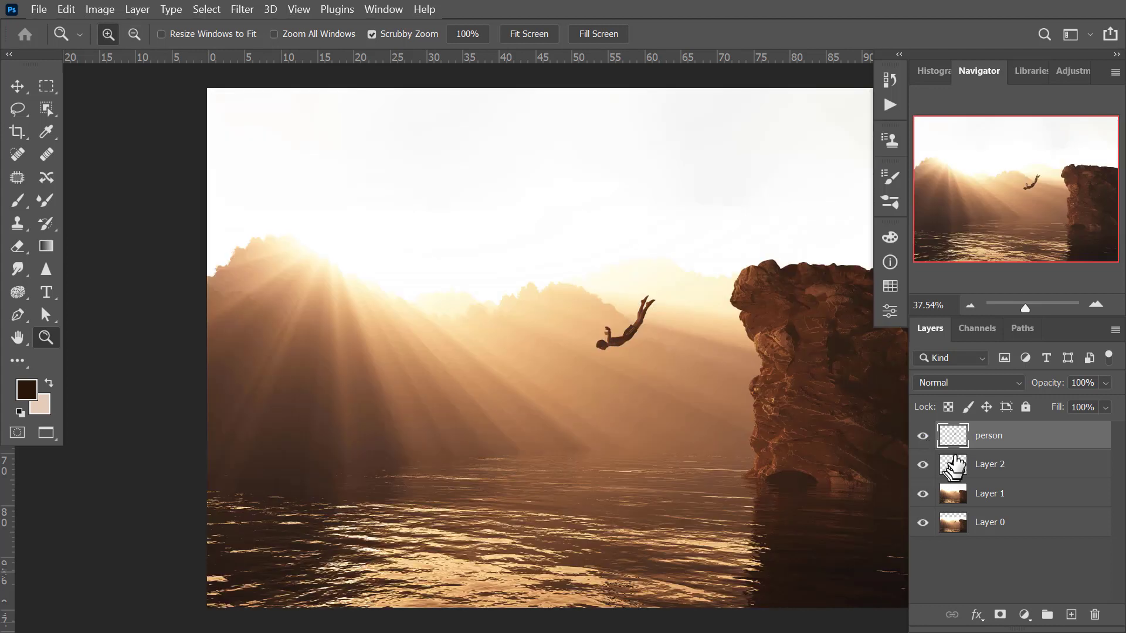
key("alt")
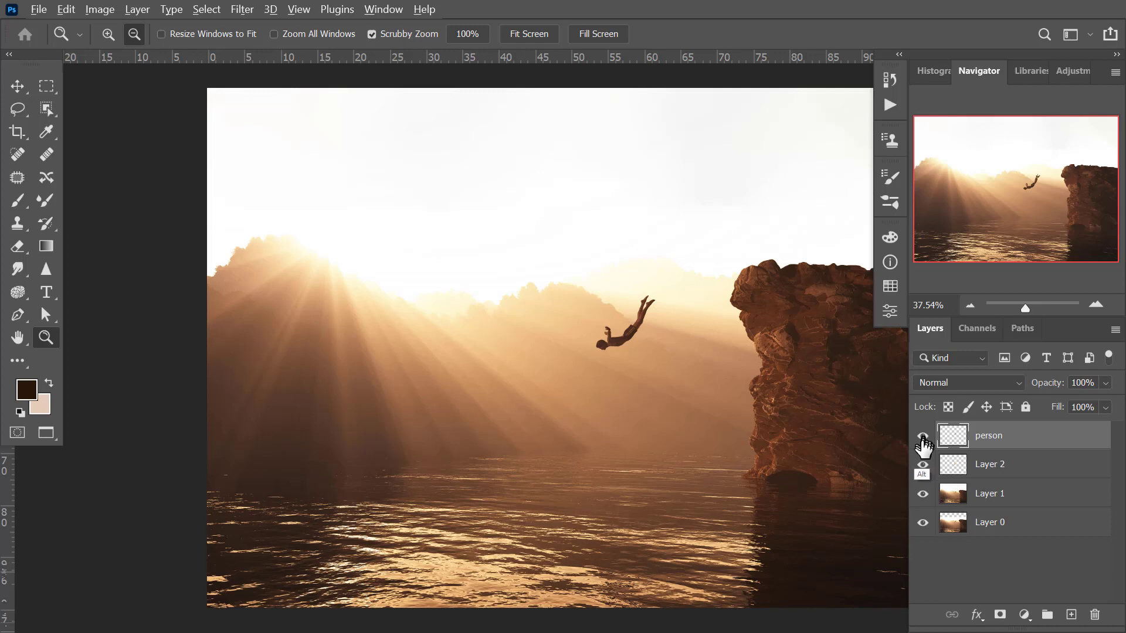
left_click(924, 440, "alt")
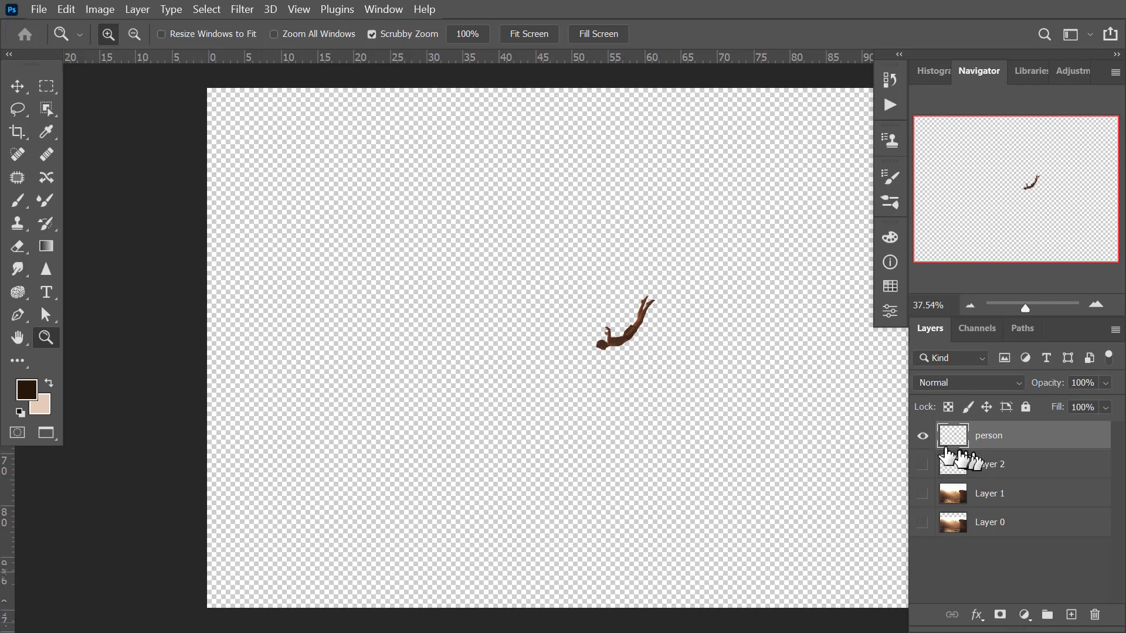
left_click(924, 440, "alt")
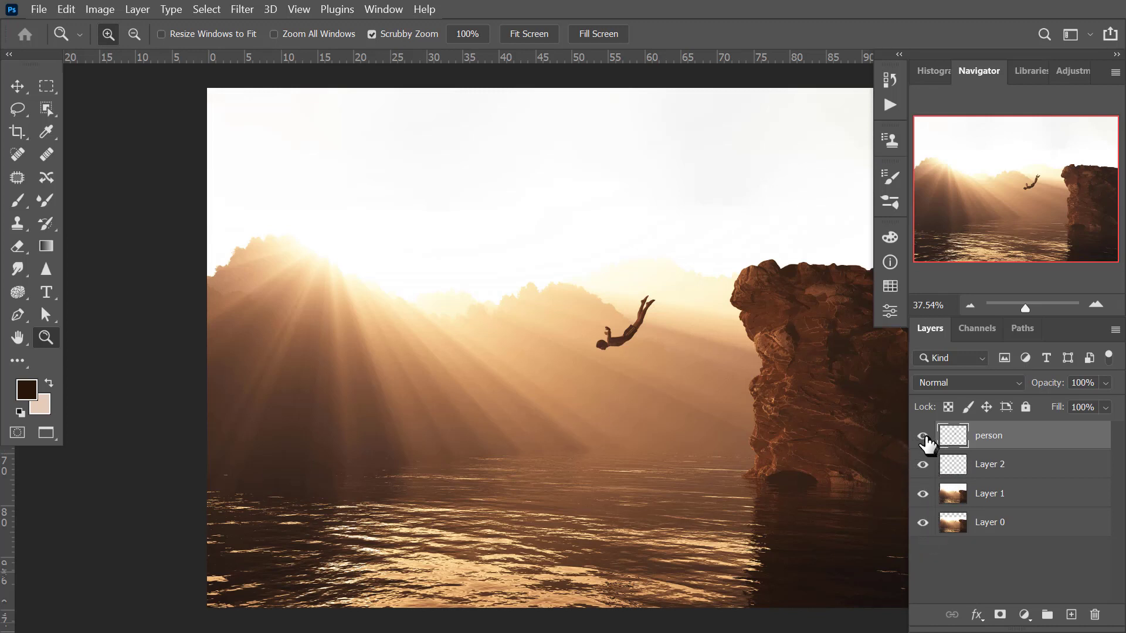
left_click(924, 437, "alt")
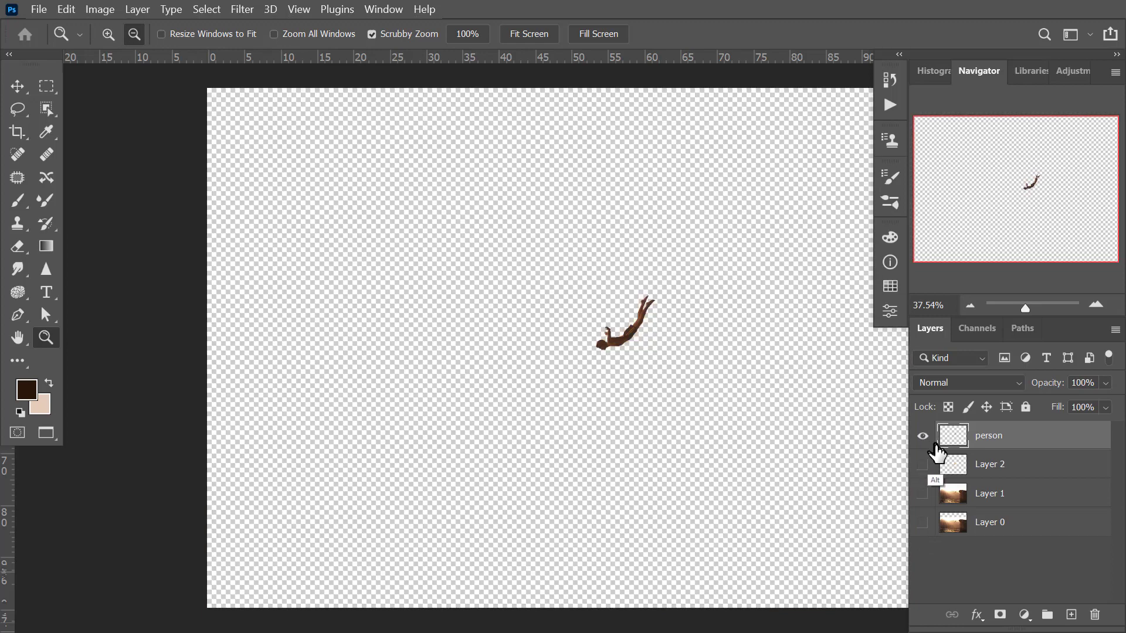
left_click(923, 437, "alt")
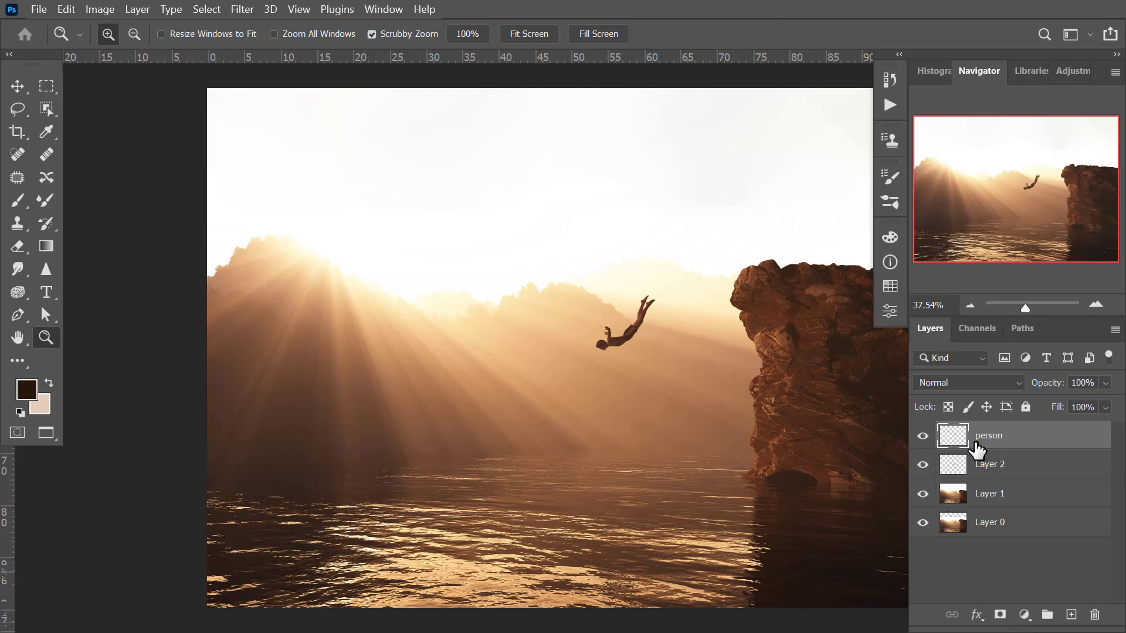
Duplicate the person layer, and show and select only Layer 0.
key("ctrl+j")
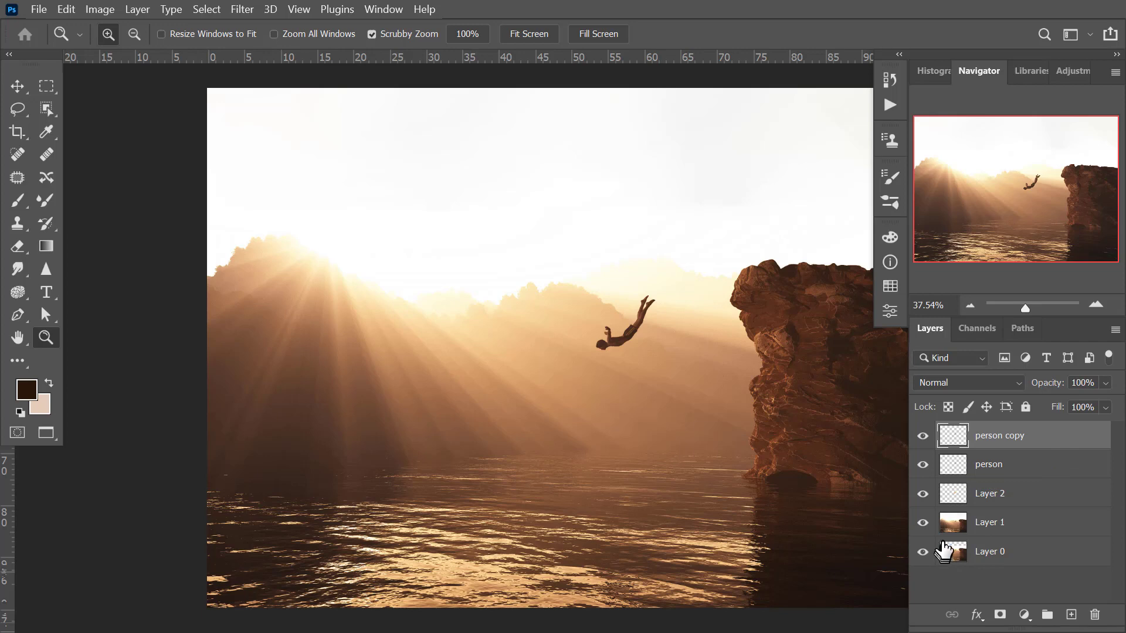
left_click(922, 552, "alt")
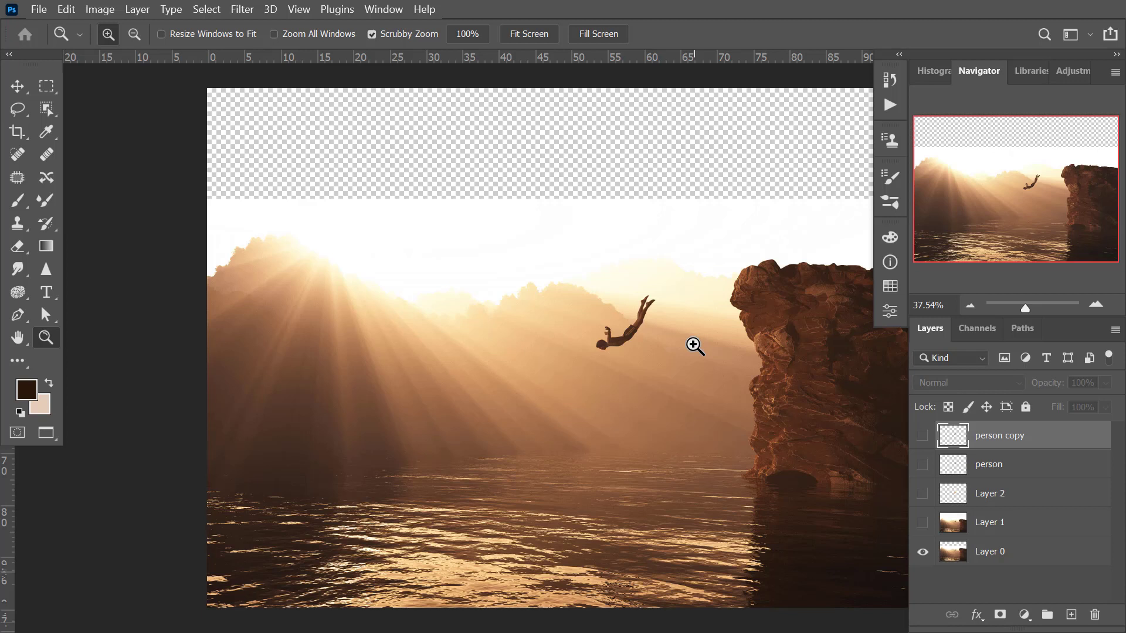
left_click(994, 554)
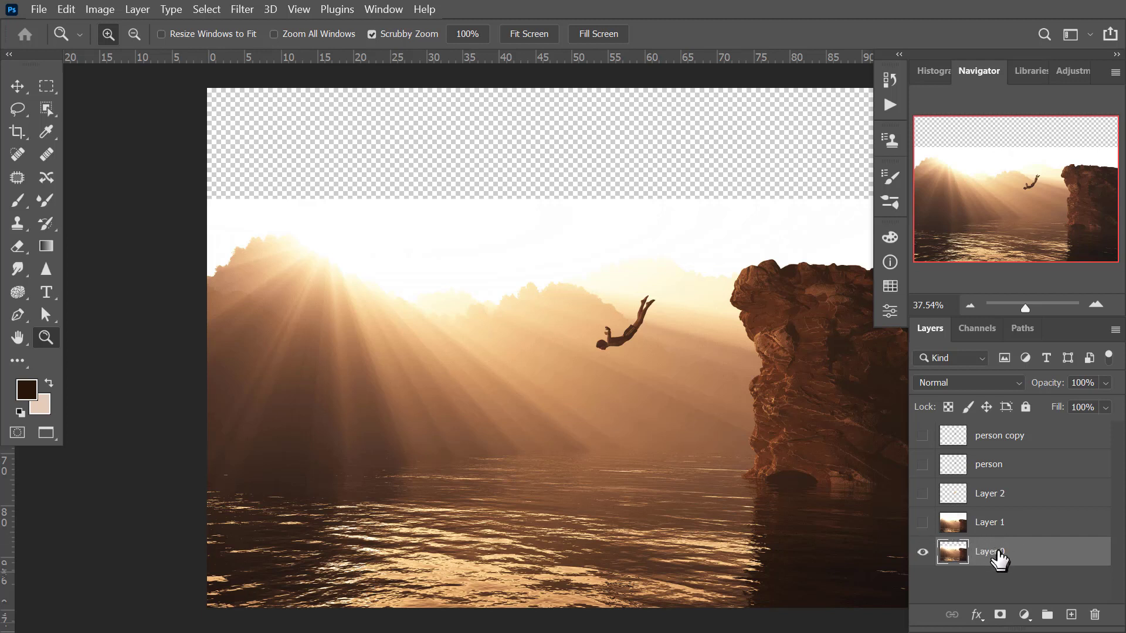
Start Puppet Warp on Layer 0 and compare the image with the mesh hidden and shown.
left_click(69, 13)
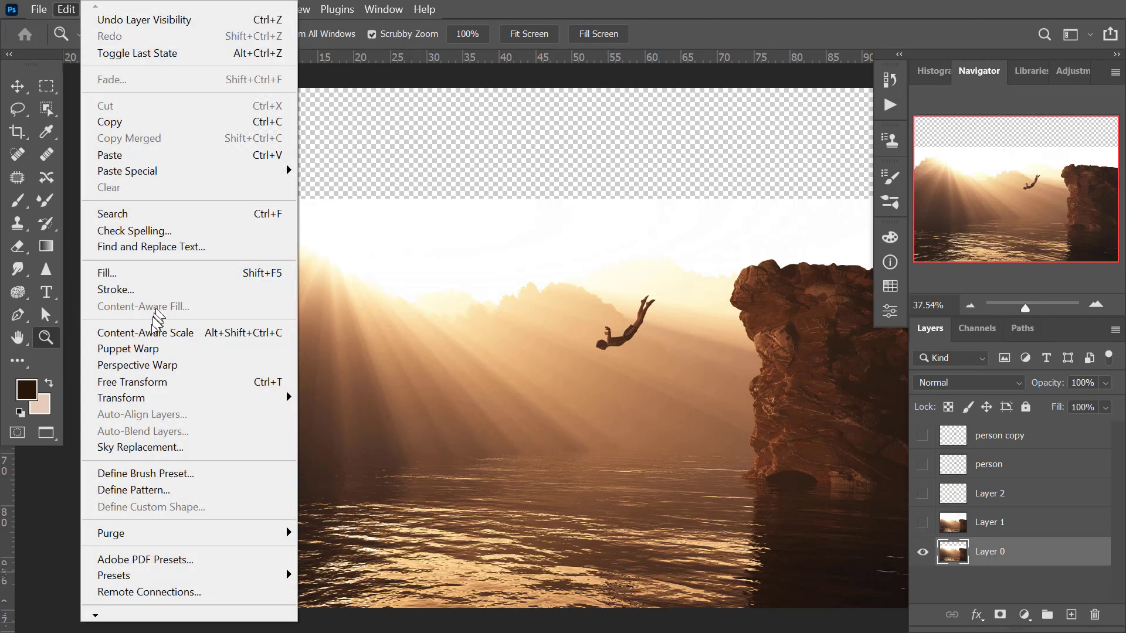
left_click(127, 349)
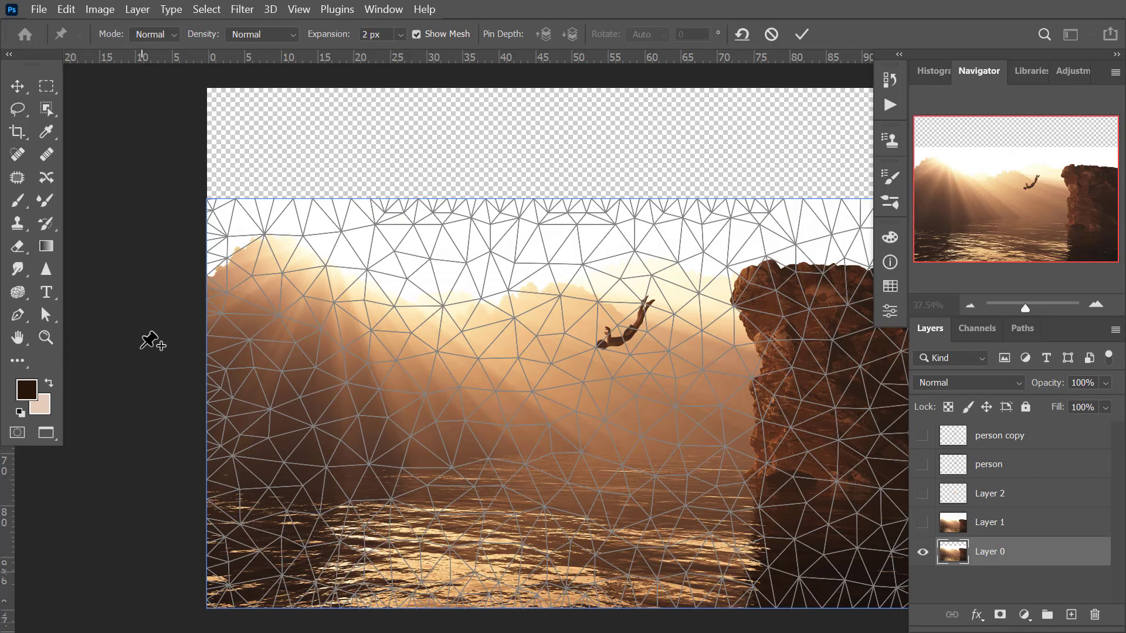
left_click(417, 33)
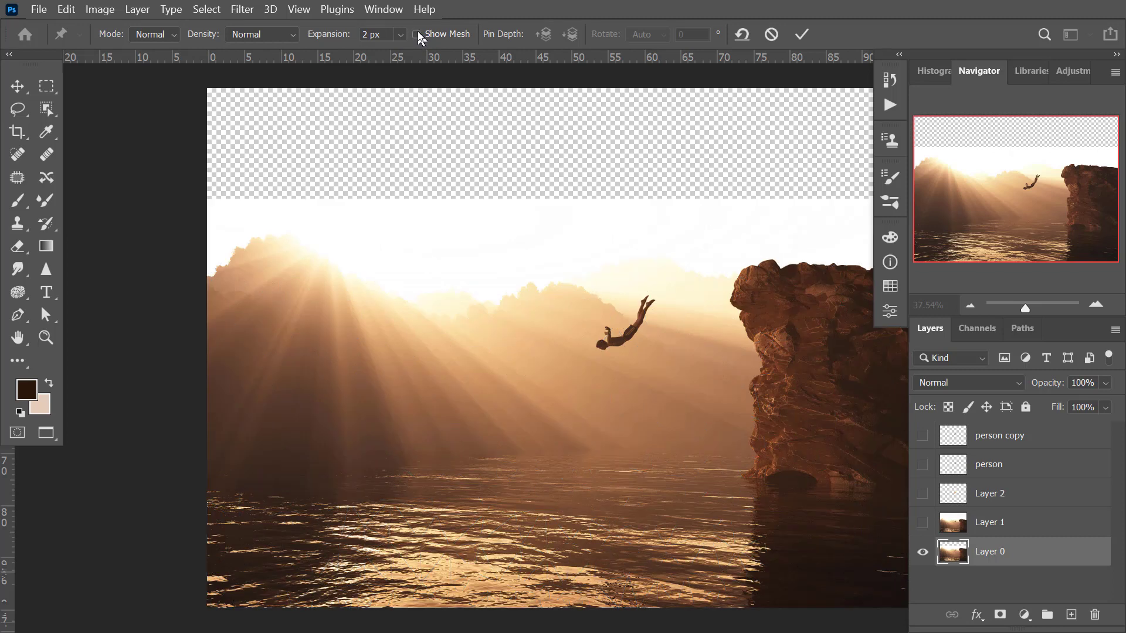
left_click(417, 33)
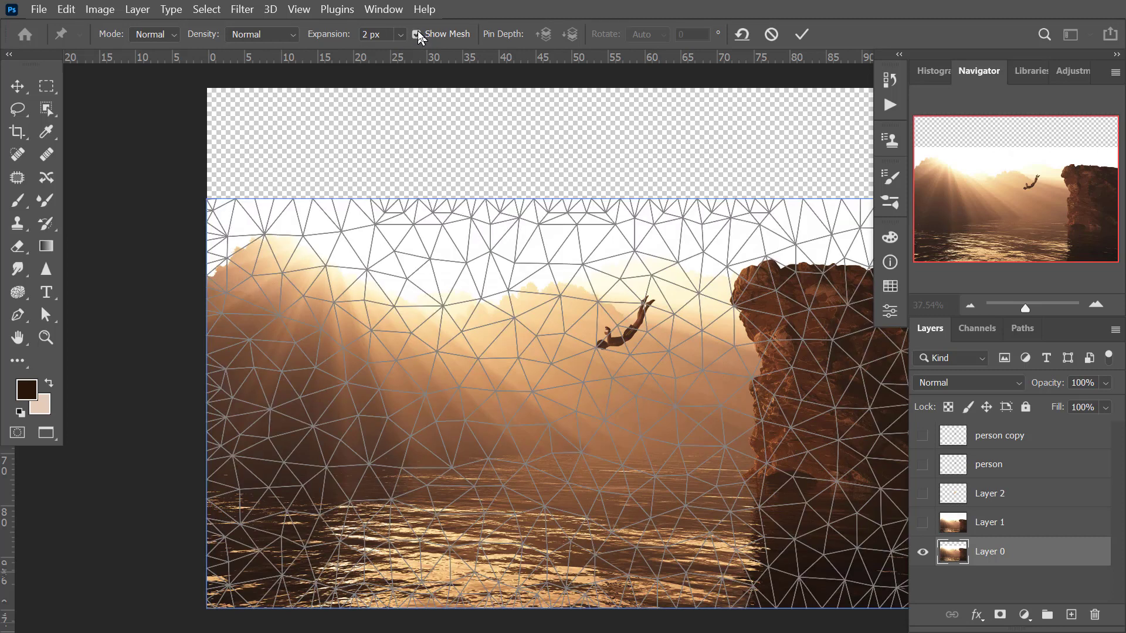
Try mesh expansions of 56 px and -20 px, and set the Puppet Warp expansion to 0 px.
left_click(402, 35)
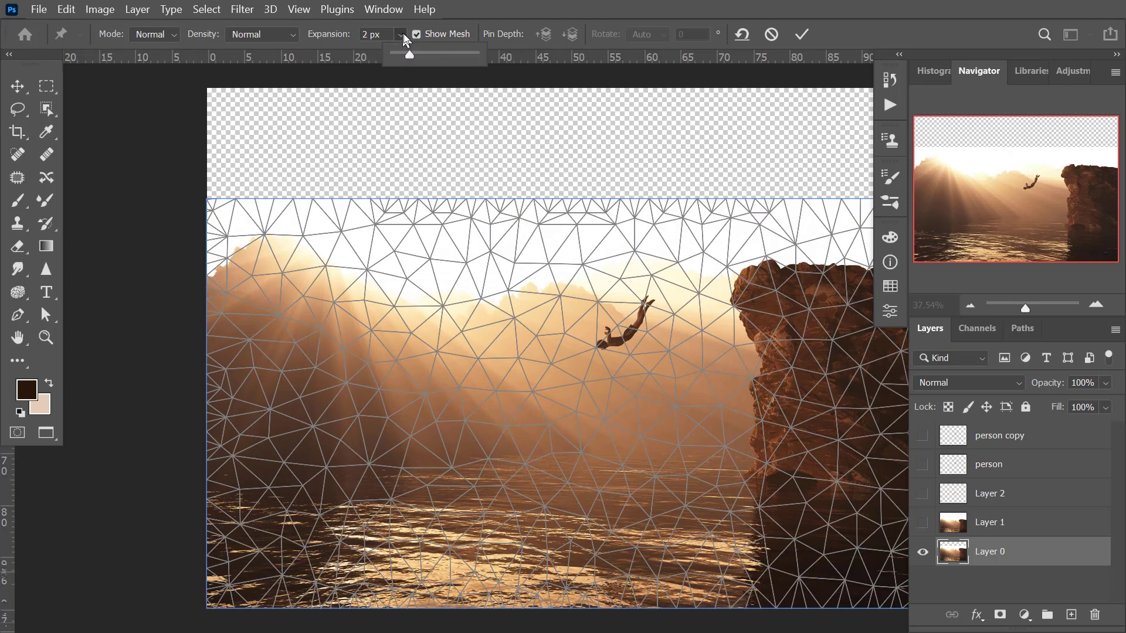
left_click(449, 54)
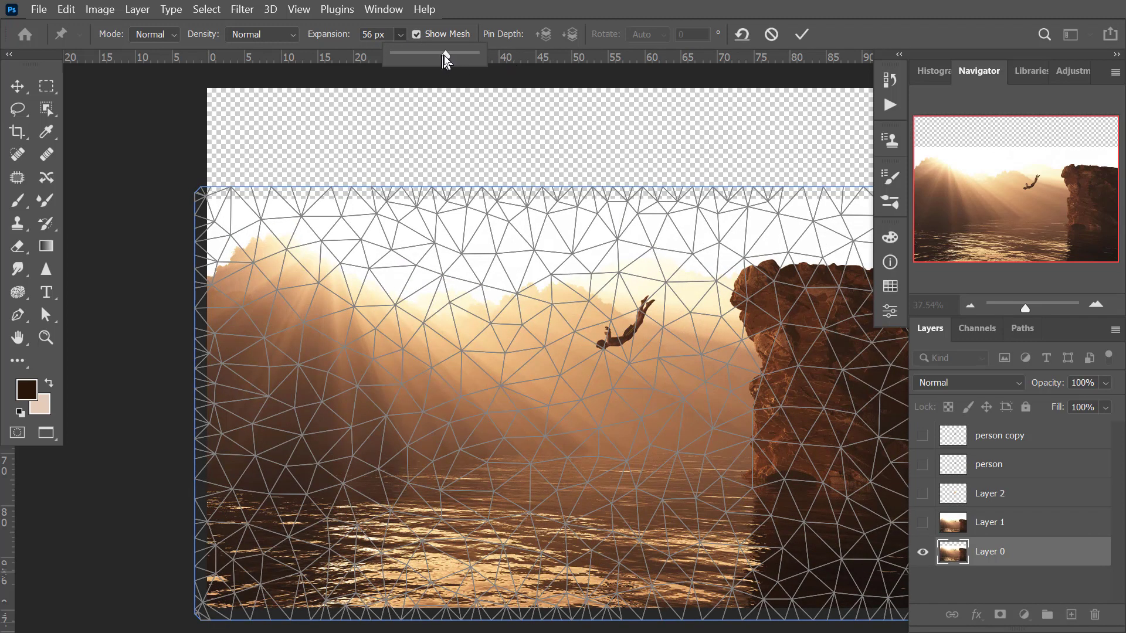
left_click_drag(445, 55, 353, 36)
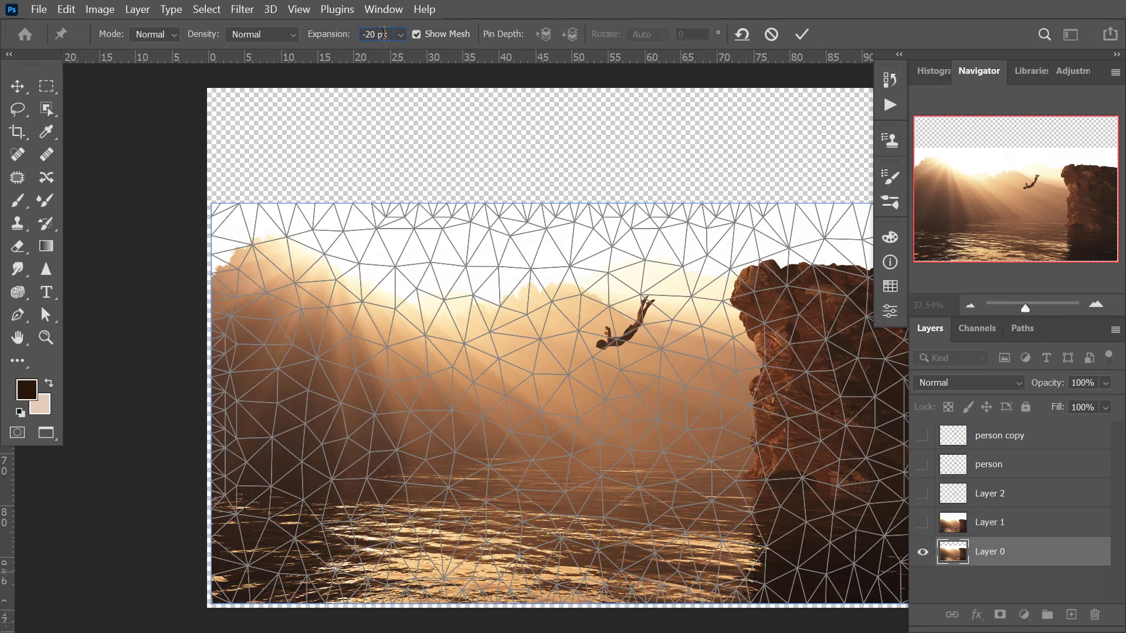
type("0")
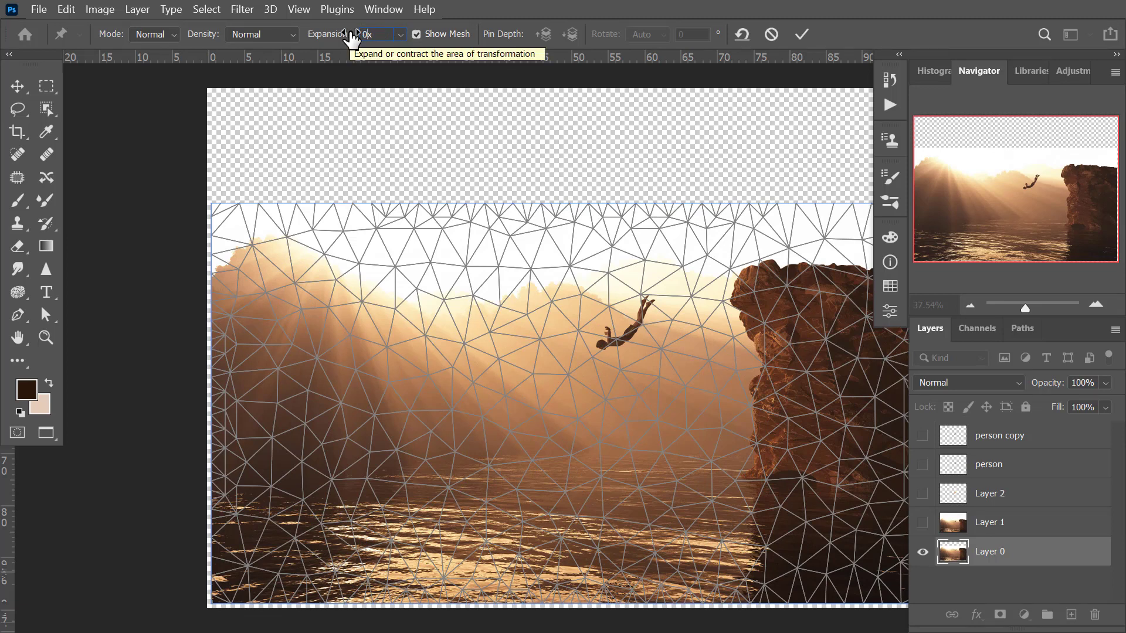
key("Return")
left_click(543, 245)
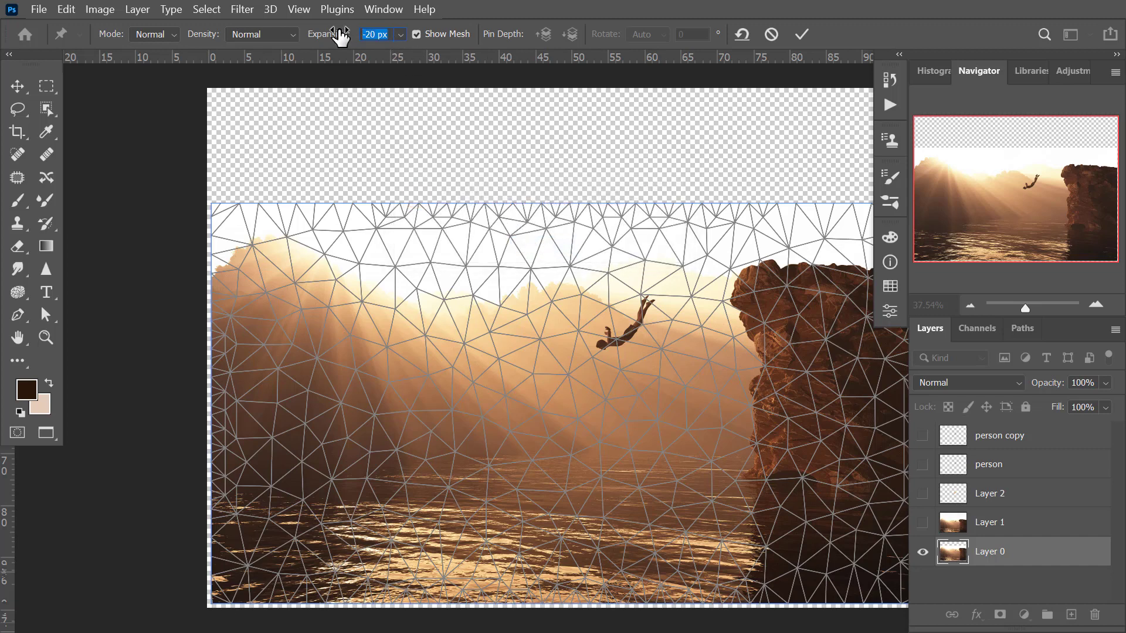
key("Return")
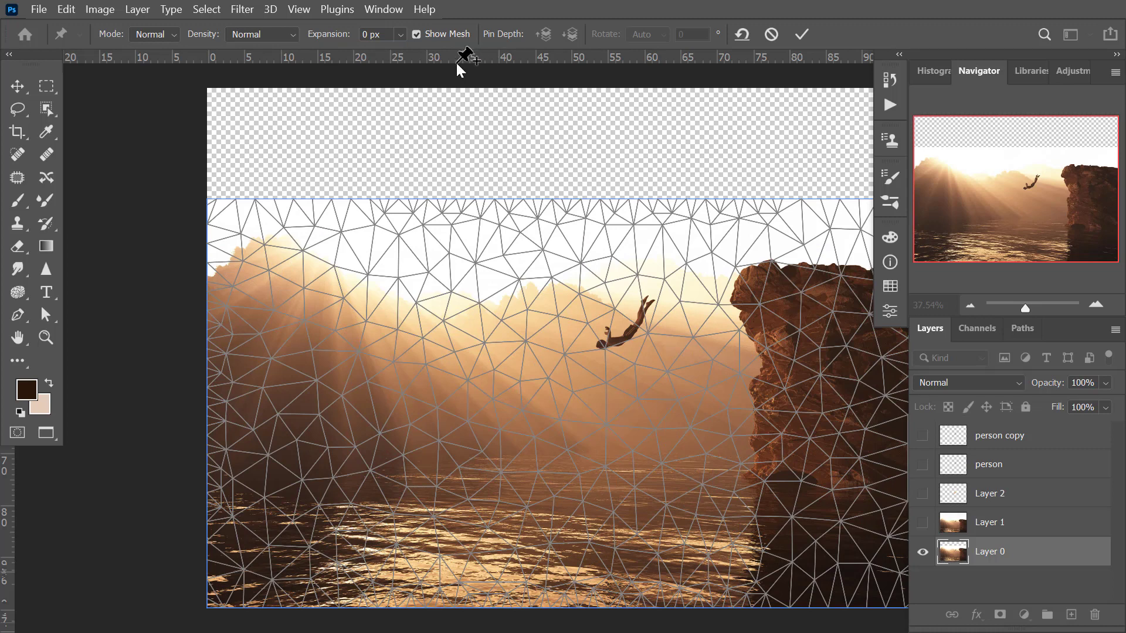
Compare Layer 0 with and without the warp mesh, view the Mode options, and leave the mesh shown.
left_click(416, 34)
left_click(416, 34)
left_click(416, 34)
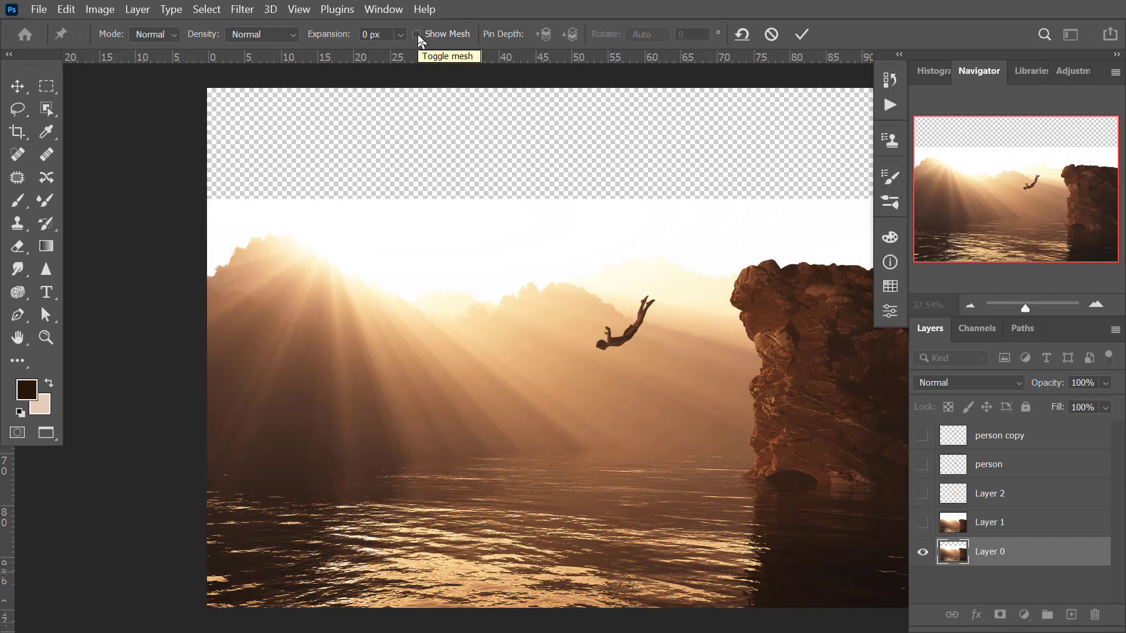
left_click(174, 36)
left_click(417, 34)
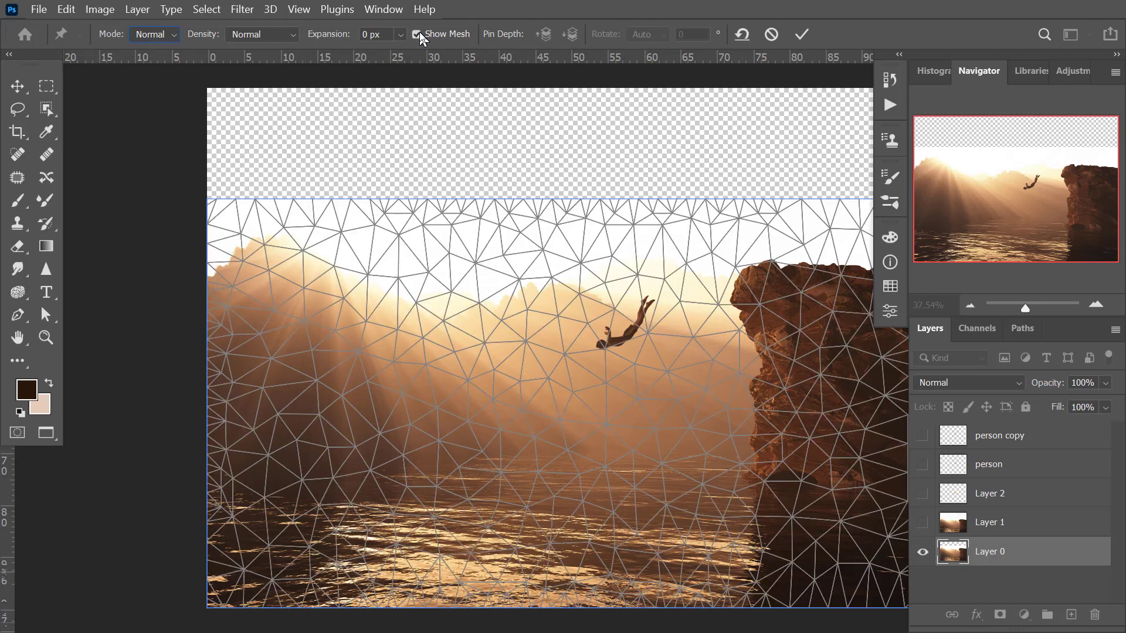
Set the Puppet Warp density to Fewer Points and try placing and pulling closely spaced pins around the middle mountain peak.
left_click(273, 35)
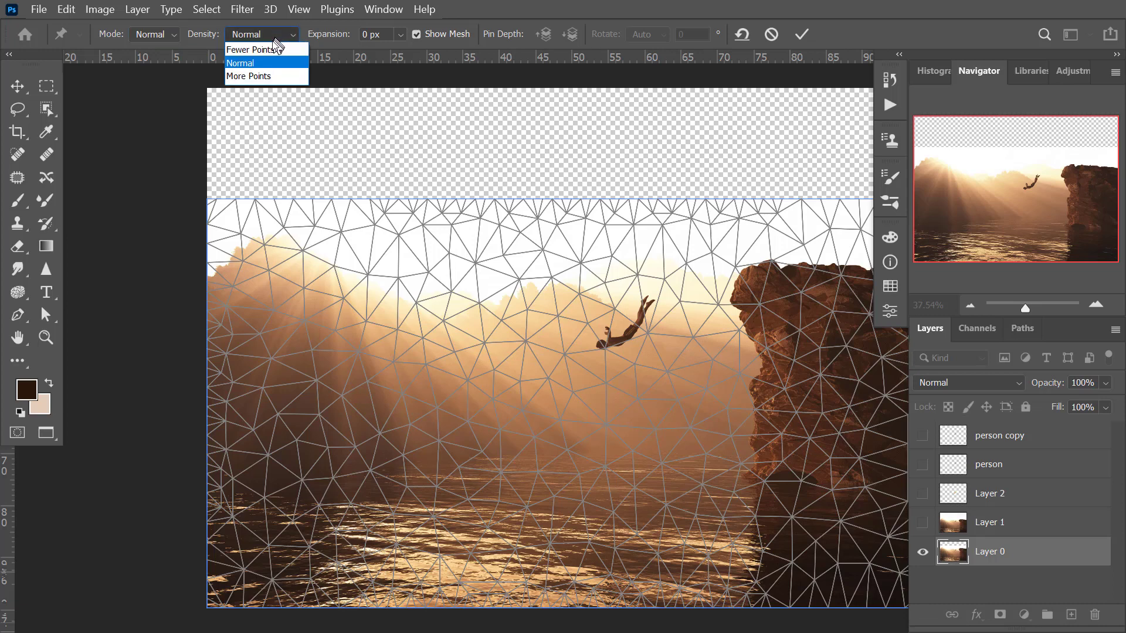
left_click(273, 50)
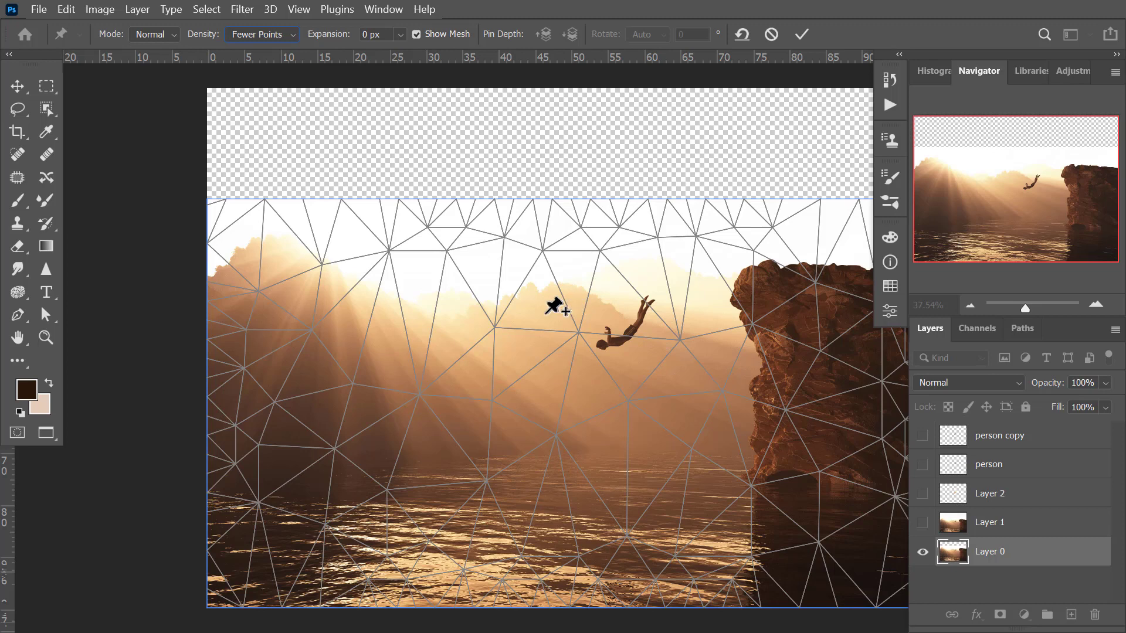
left_click_drag(545, 311, 539, 313)
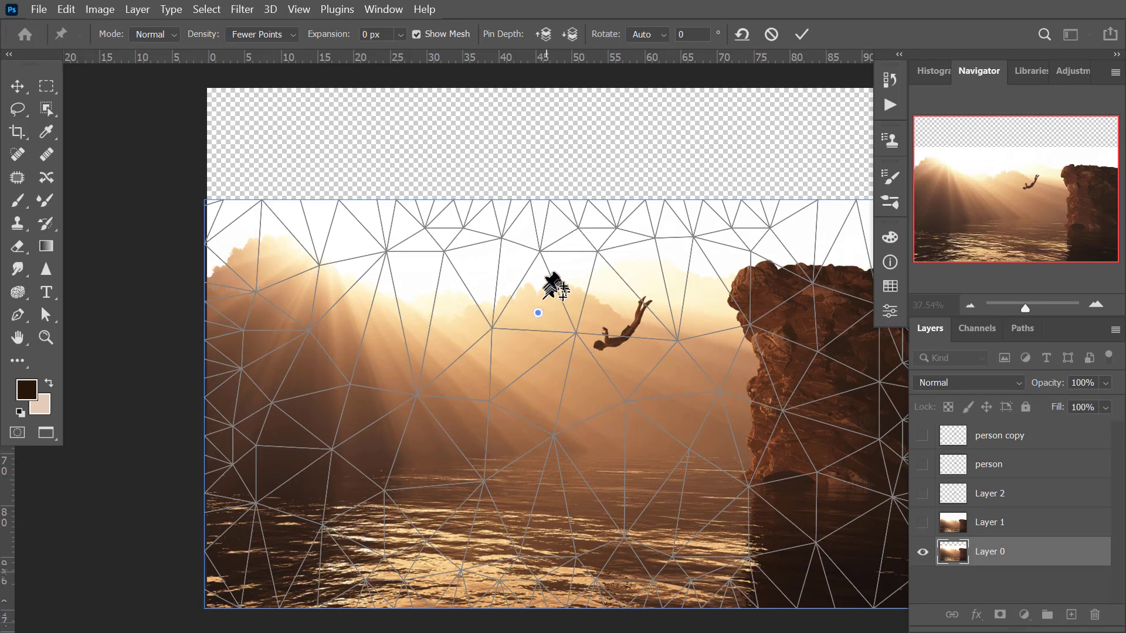
left_click_drag(534, 298, 544, 312)
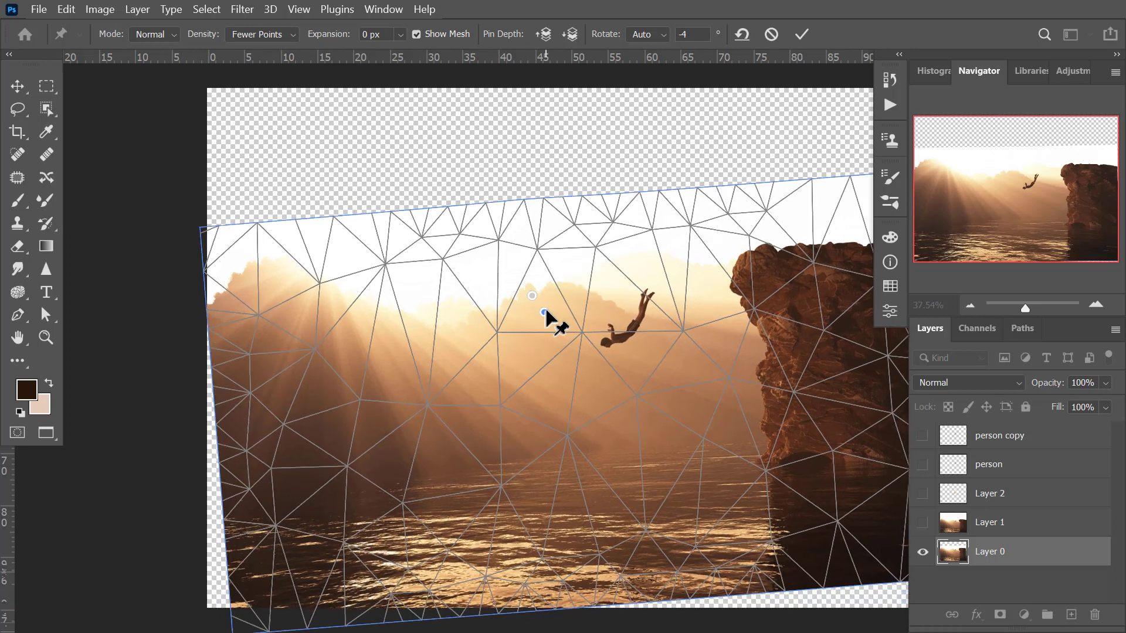
left_click(528, 310)
left_click(545, 303)
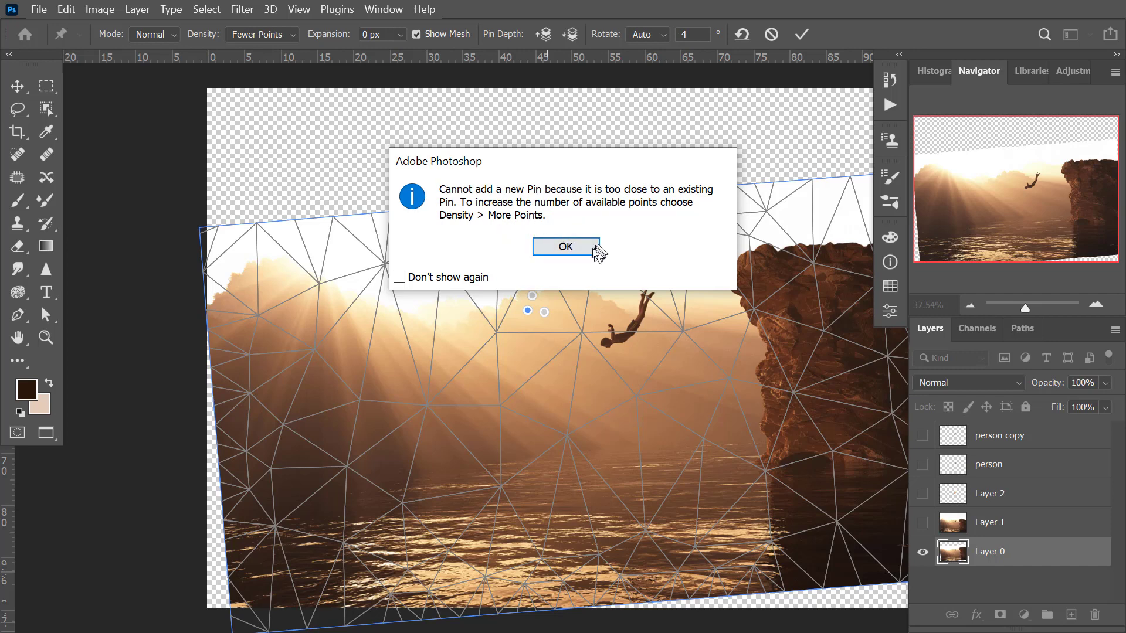
left_click(564, 247)
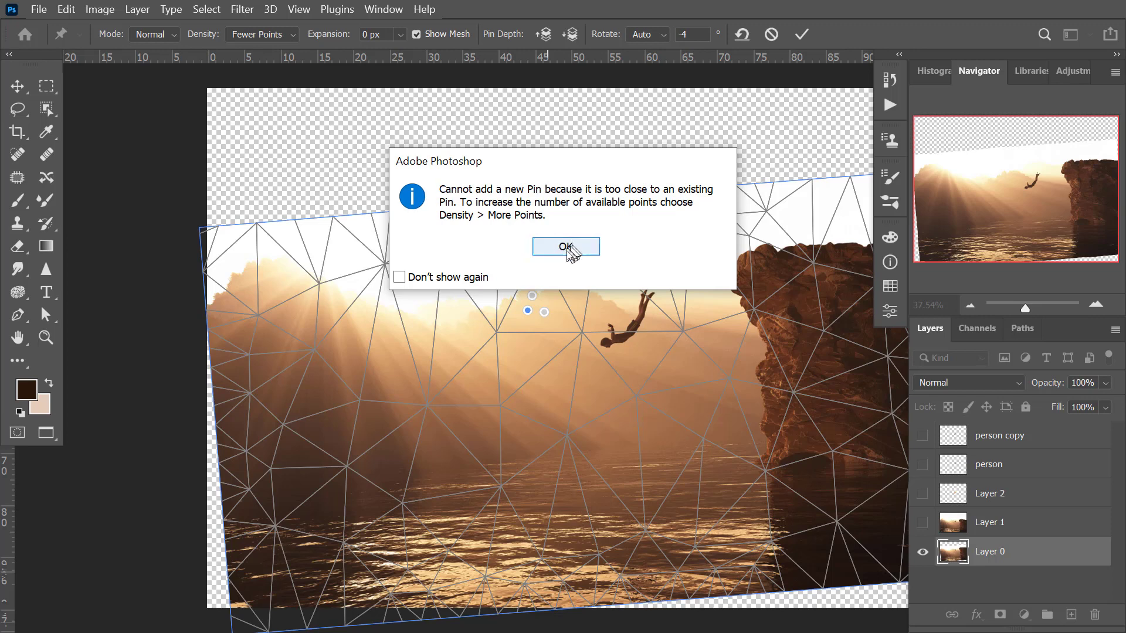
Set the mesh density to More Points, add another pin beside the existing cluster, and delete that pin.
left_click(288, 35)
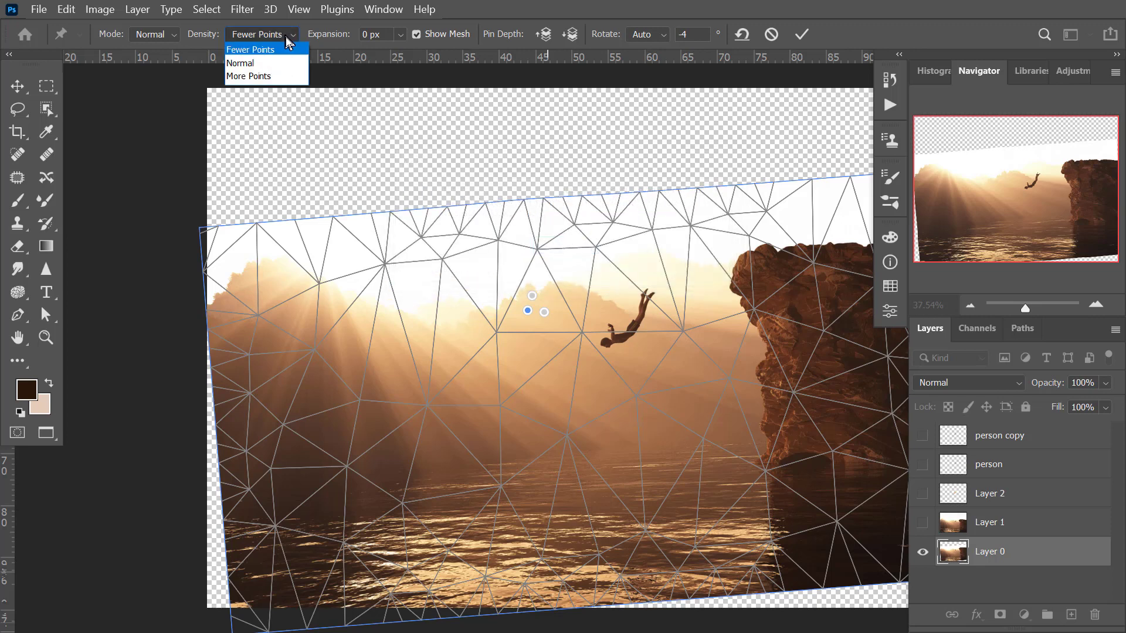
left_click(261, 75)
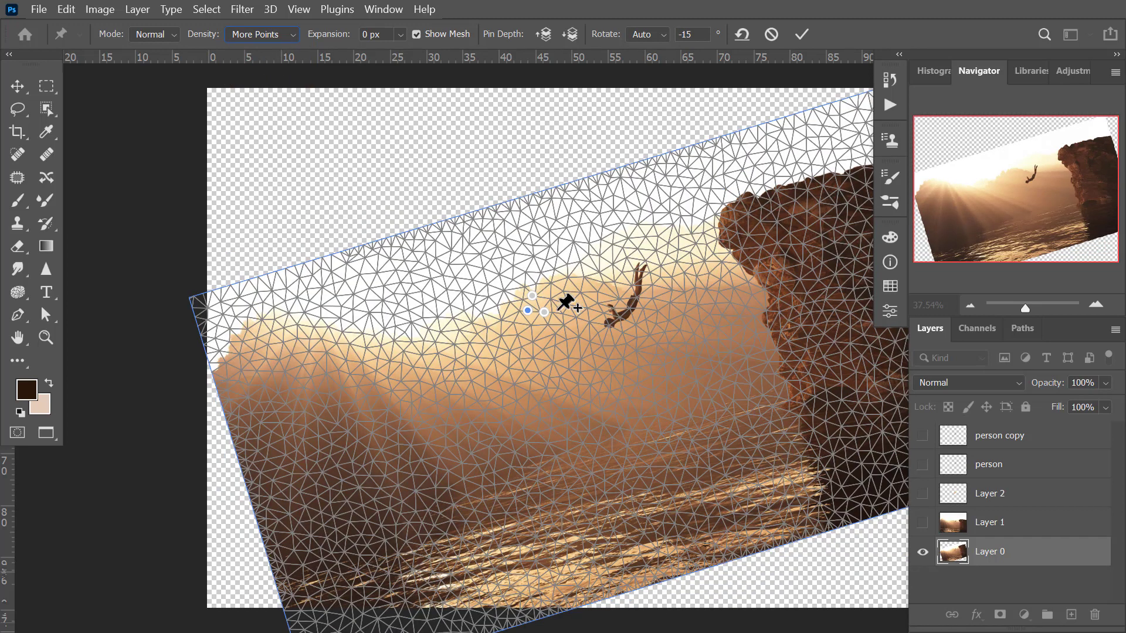
left_click(553, 305)
left_click(542, 300)
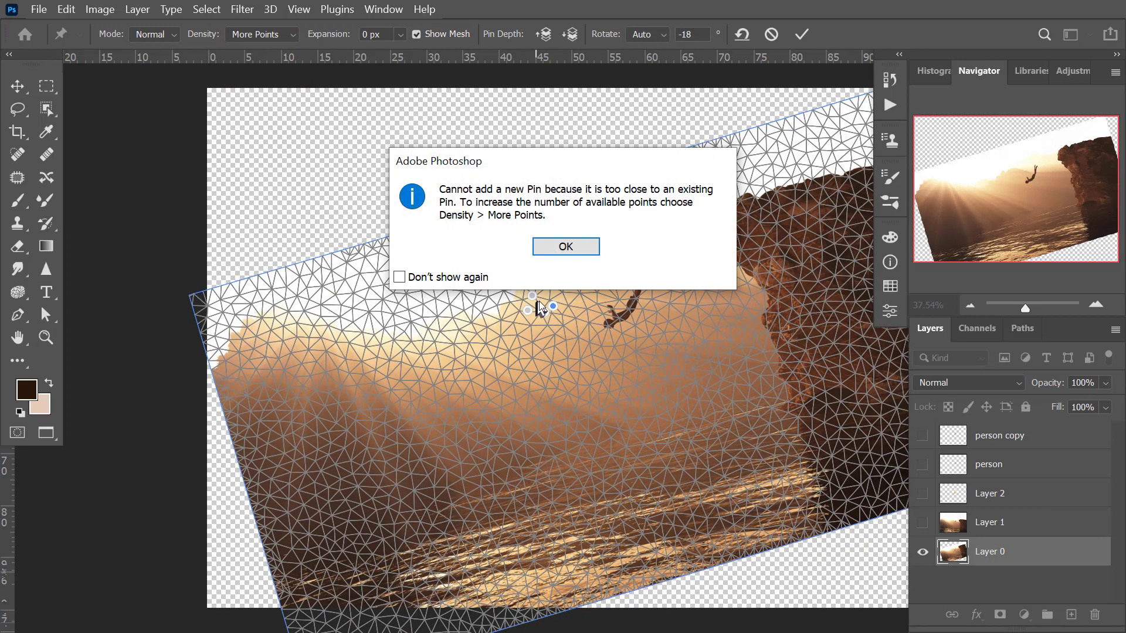
left_click(563, 246)
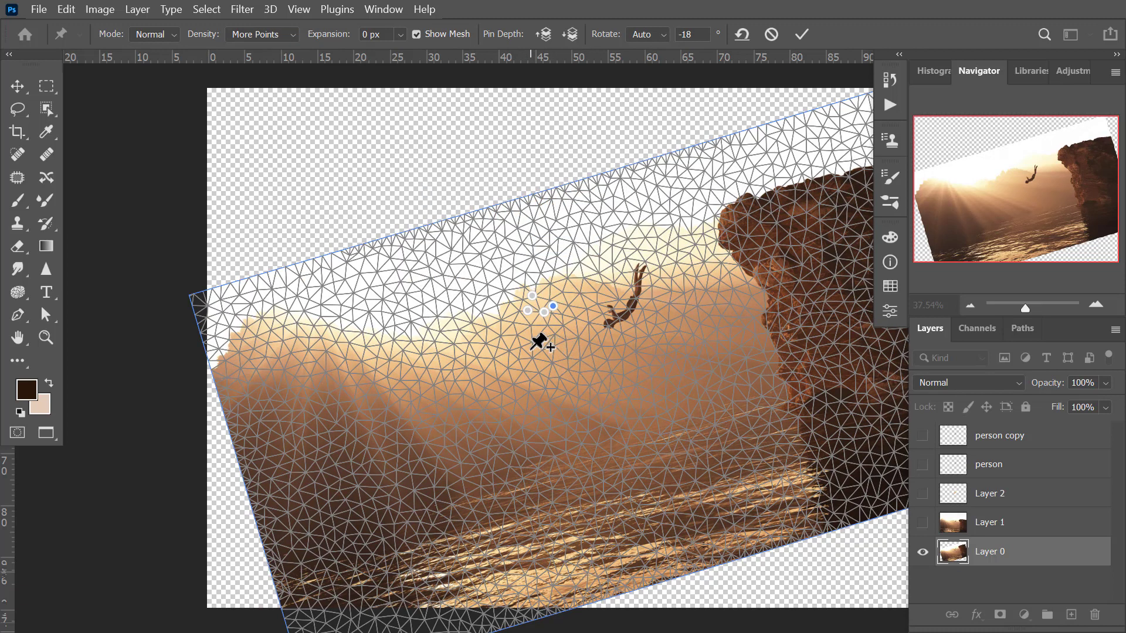
key("Delete")
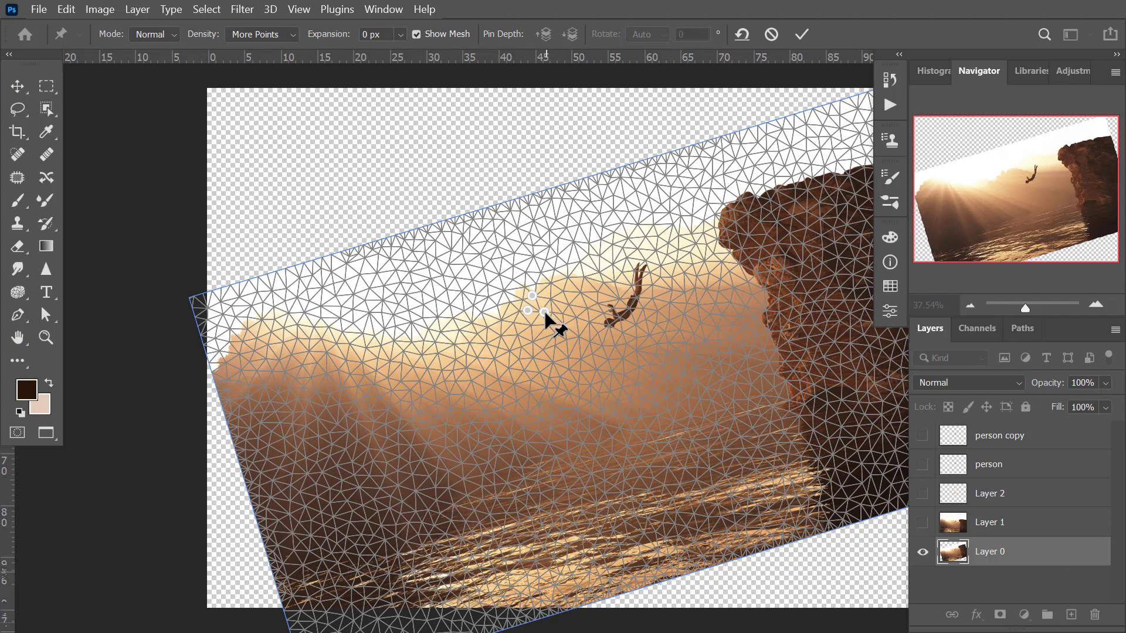
Move a pin on the mountain peak, hide the mesh, and try warping with new pins on the diver and lower mountain slope.
left_click_drag(528, 310, 547, 292)
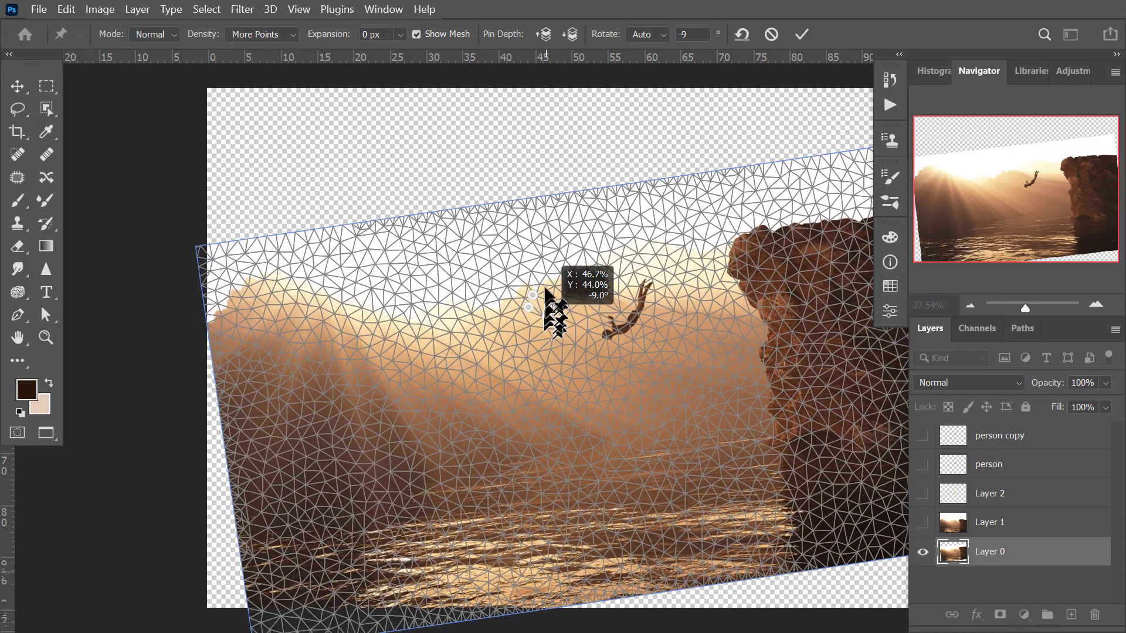
left_click(416, 34)
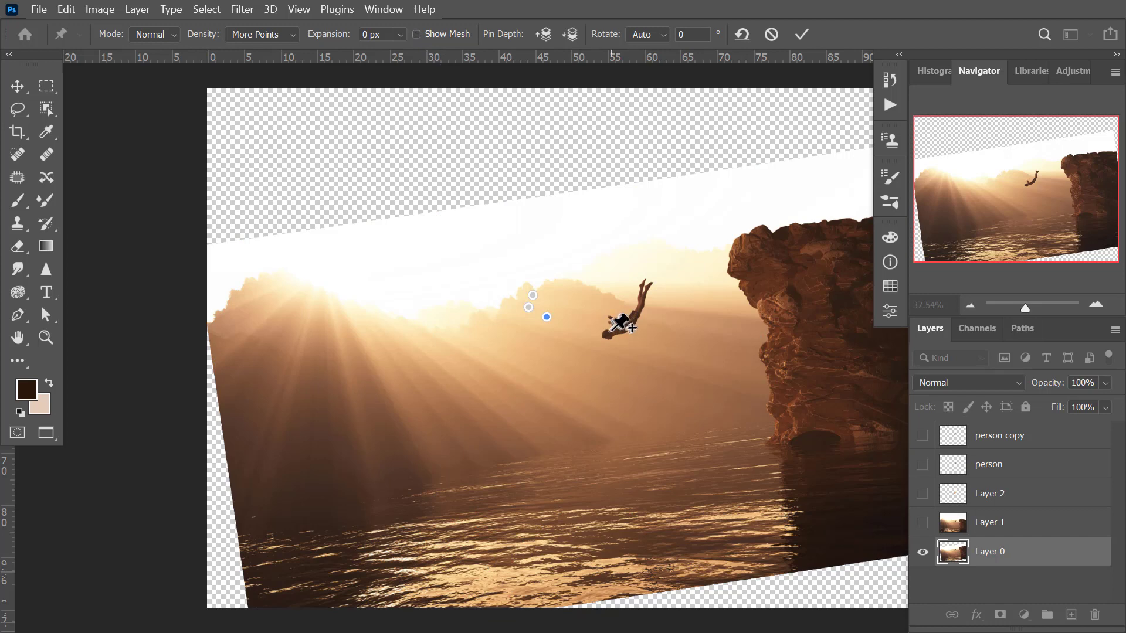
left_click_drag(620, 321, 630, 365)
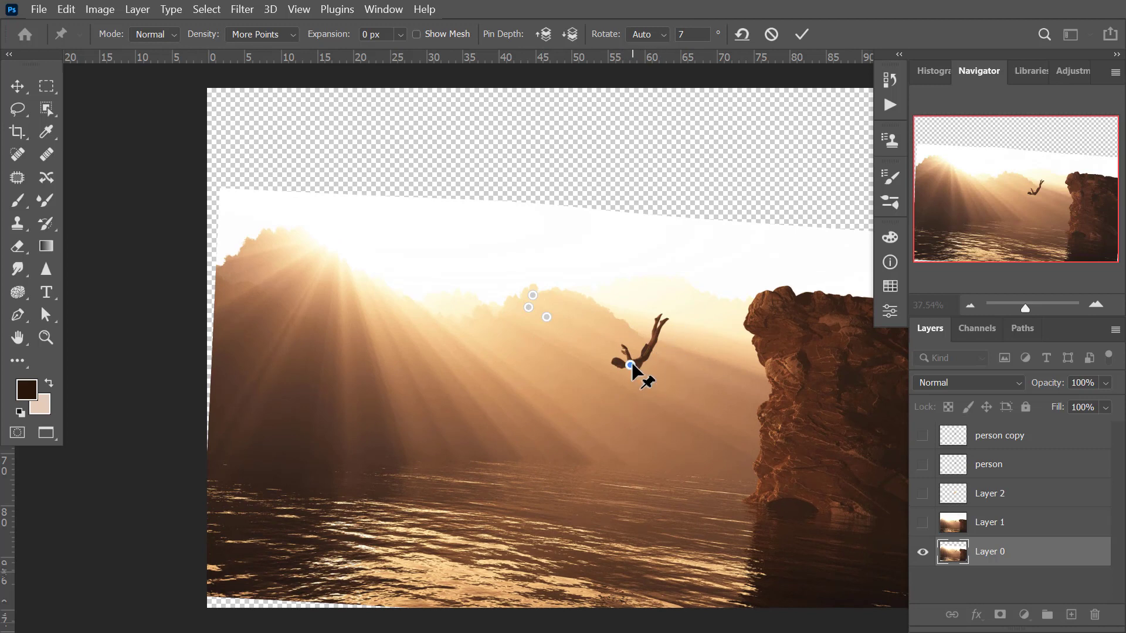
left_click_drag(633, 369, 697, 324)
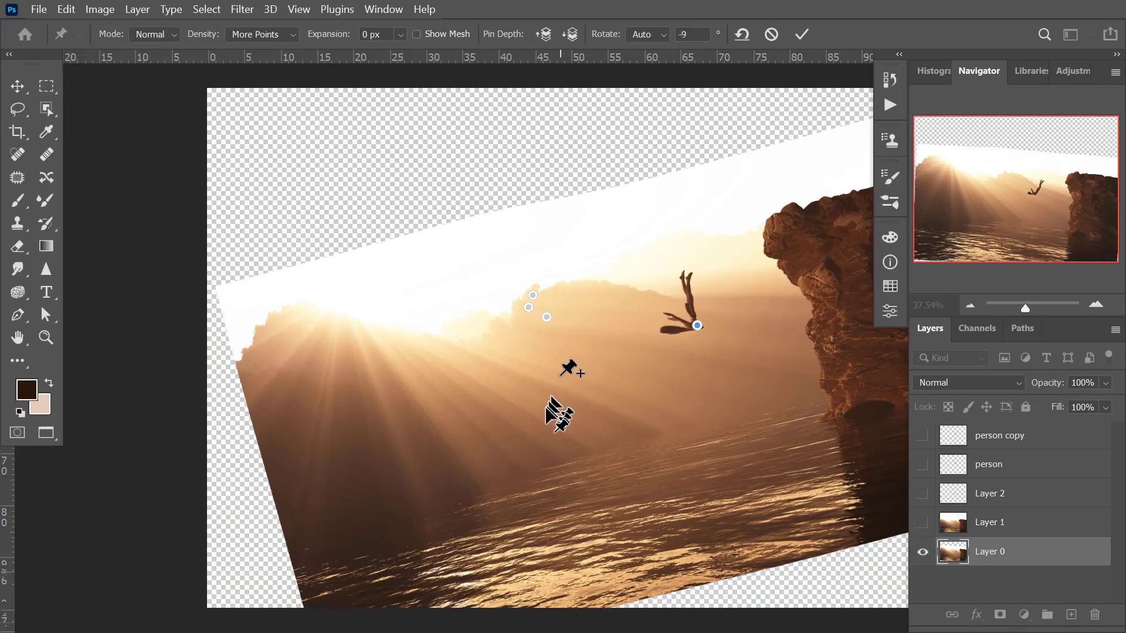
left_click_drag(557, 410, 503, 438)
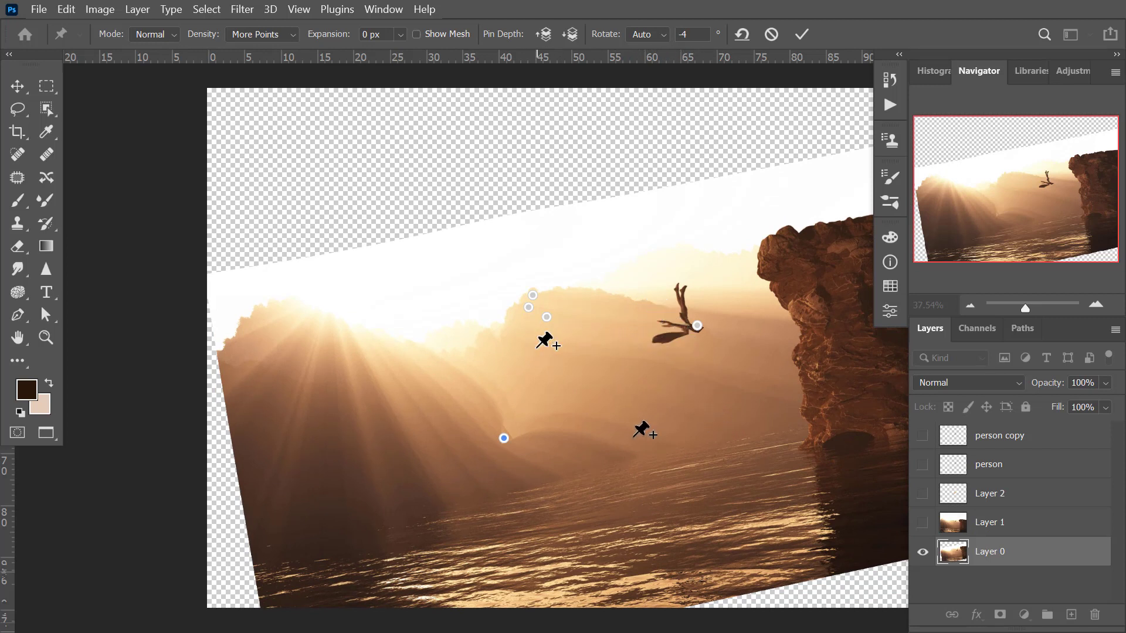
left_click(546, 317)
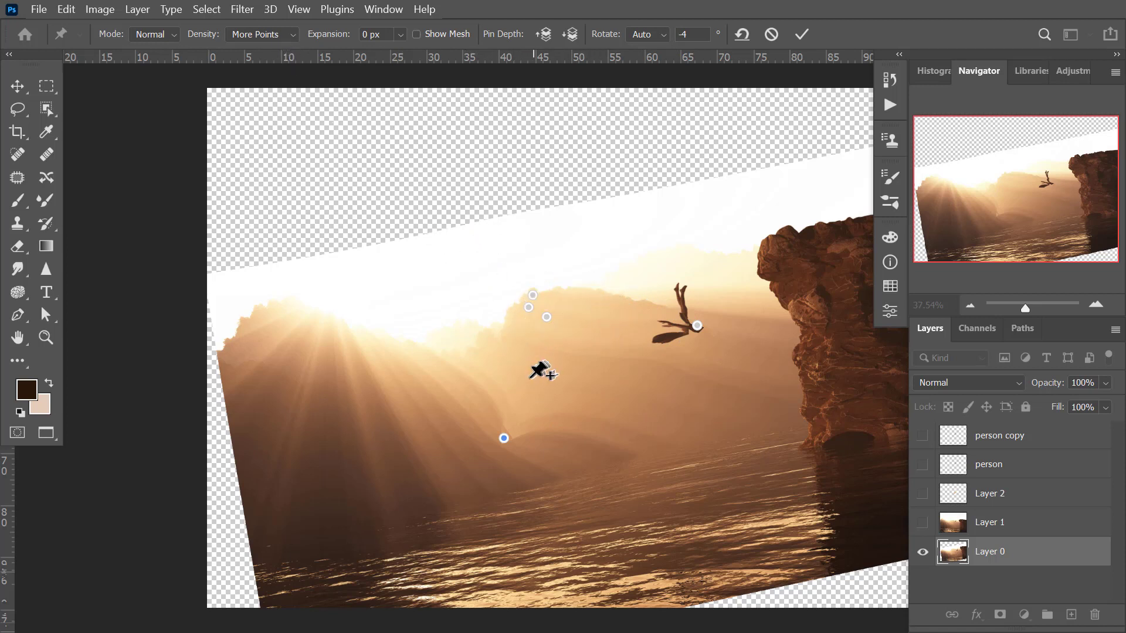
Compare the warp at Normal density and at Fewer Points.
left_click(269, 34)
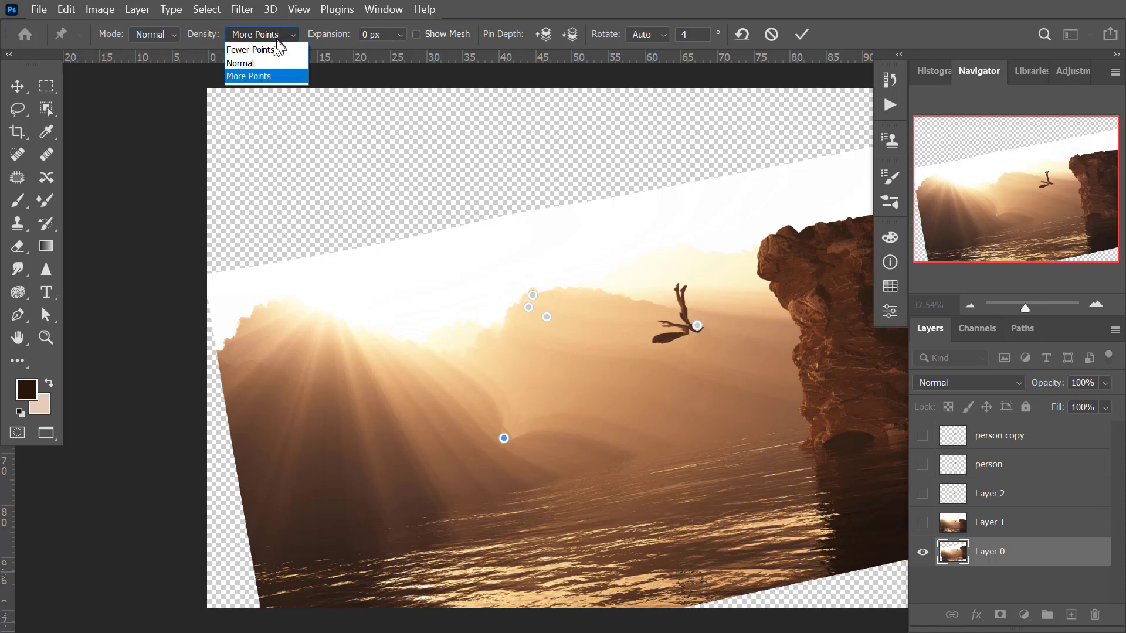
left_click(266, 64)
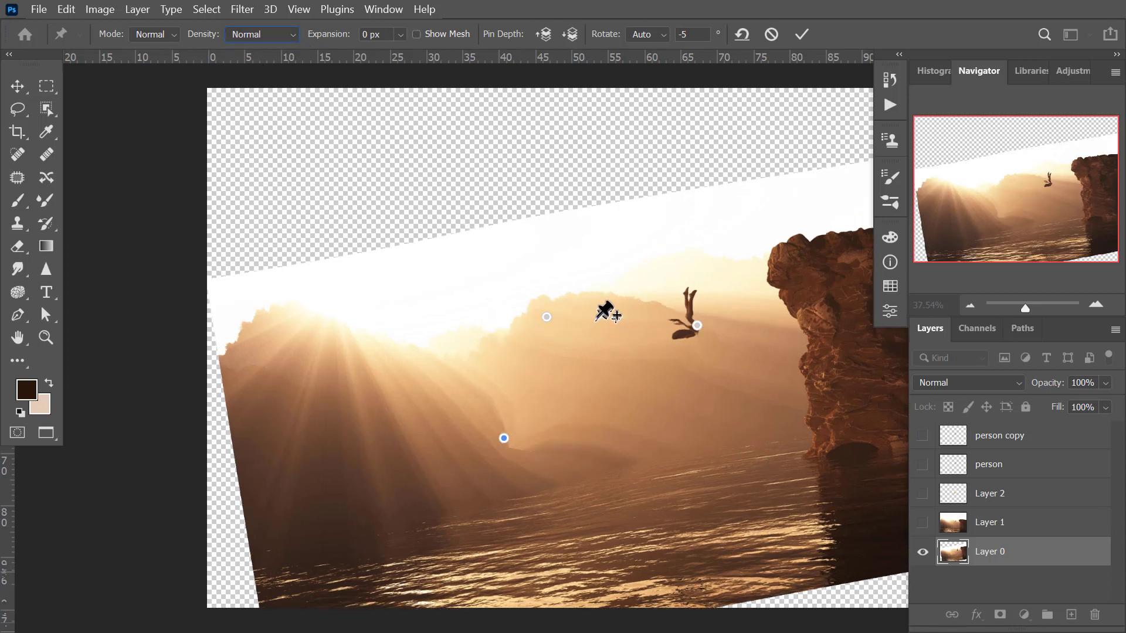
left_click(283, 34)
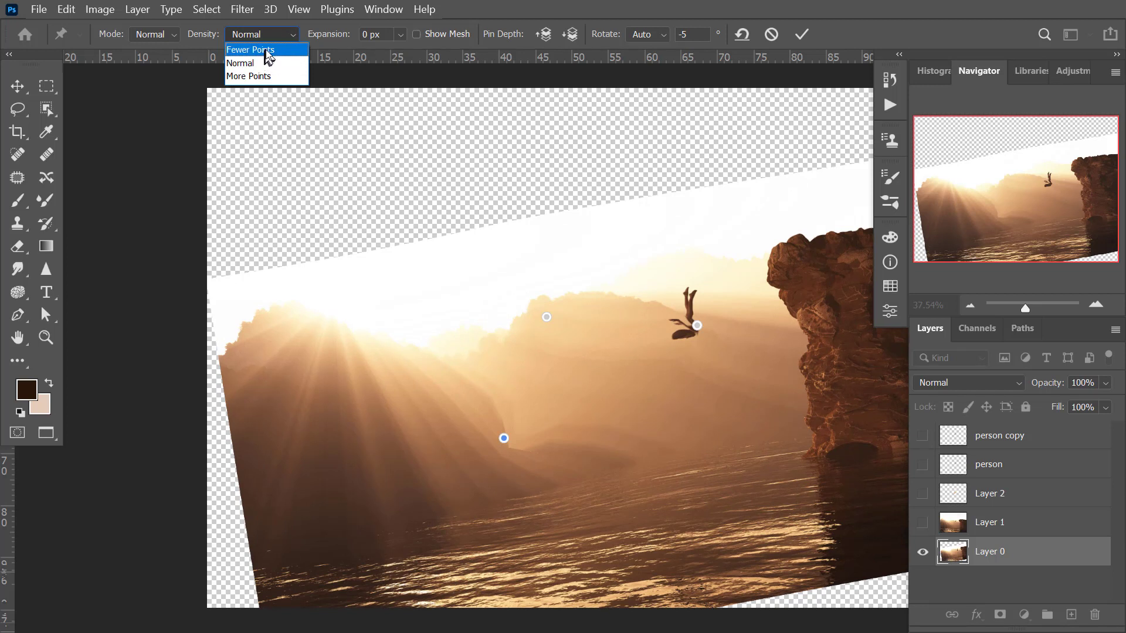
left_click(263, 50)
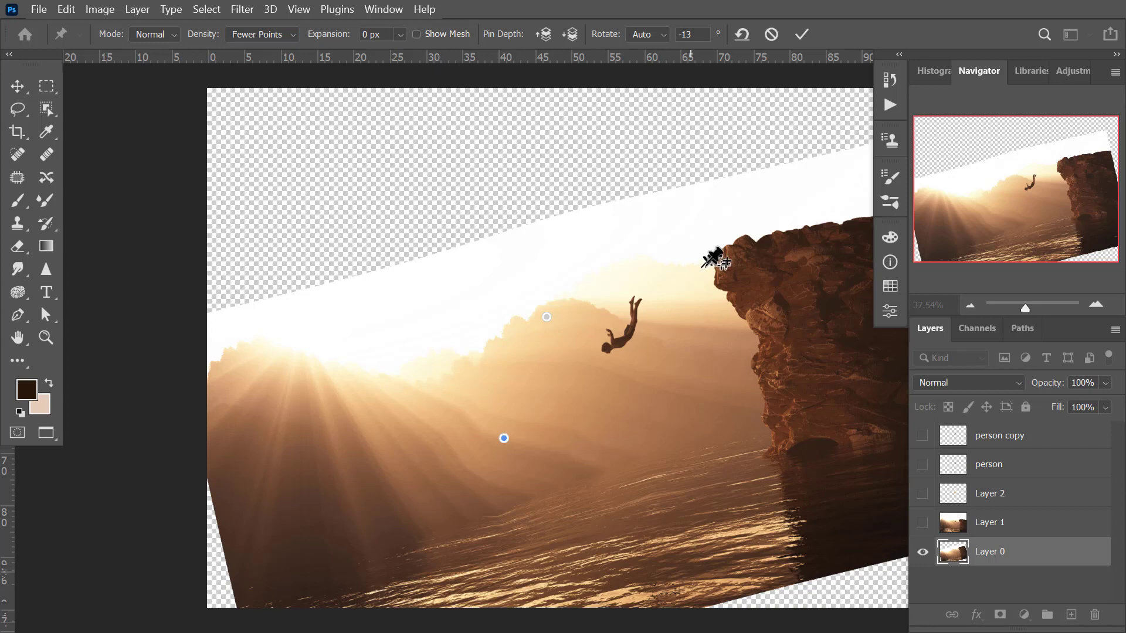
Pin the cliff's upper edge, pull it downward, apply the Puppet Warp, and undo the applied warp.
left_click_drag(740, 267, 727, 349)
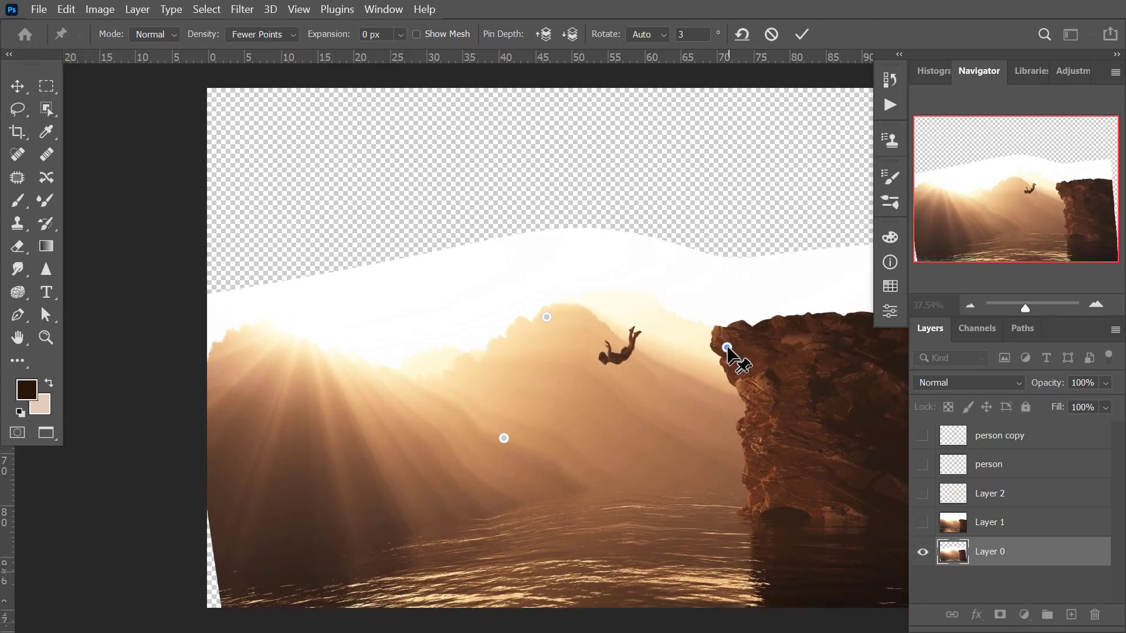
key("Return")
key("z")
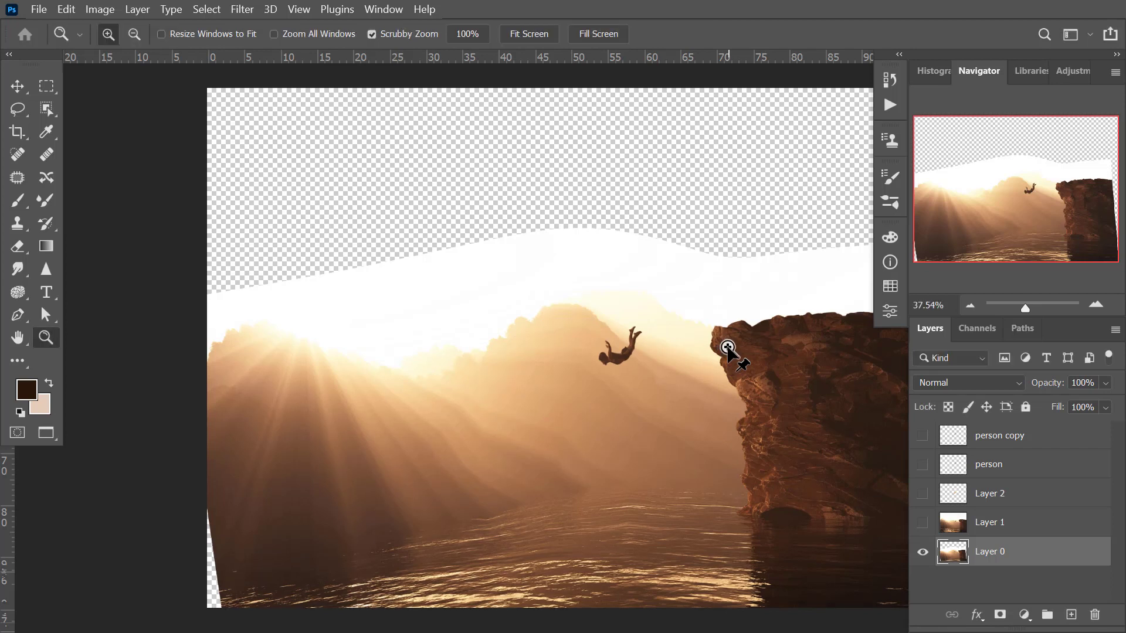
key("ctrl+z")
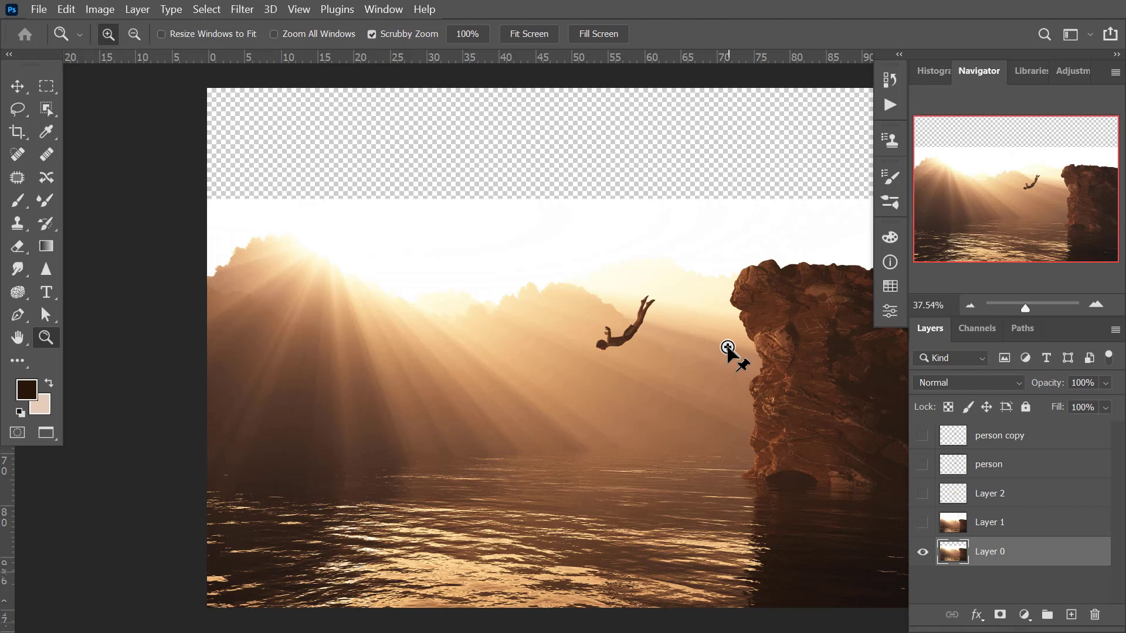
Show and select the person copy layer, with Layer 1 and Layer 2 shown beneath it.
left_click(923, 435)
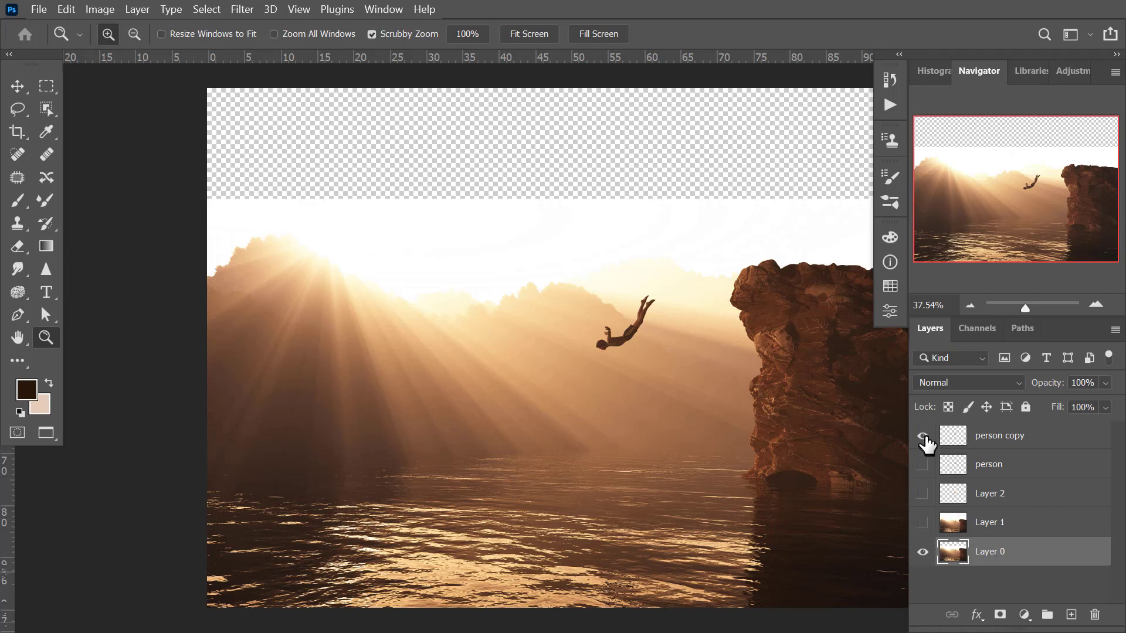
left_click(1018, 438)
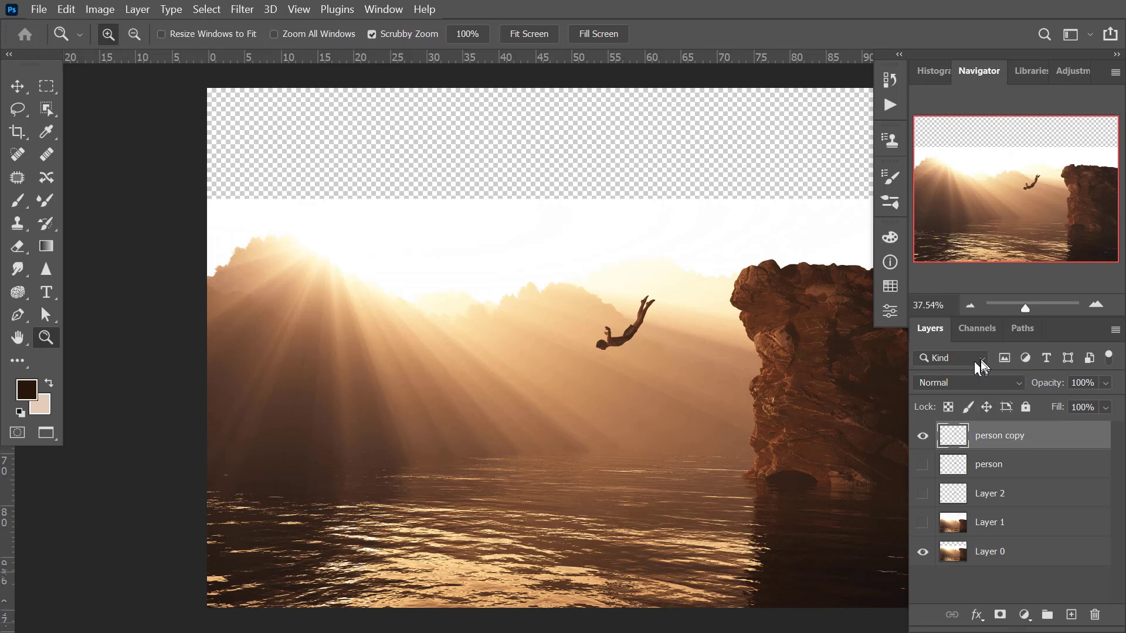
left_click(922, 524)
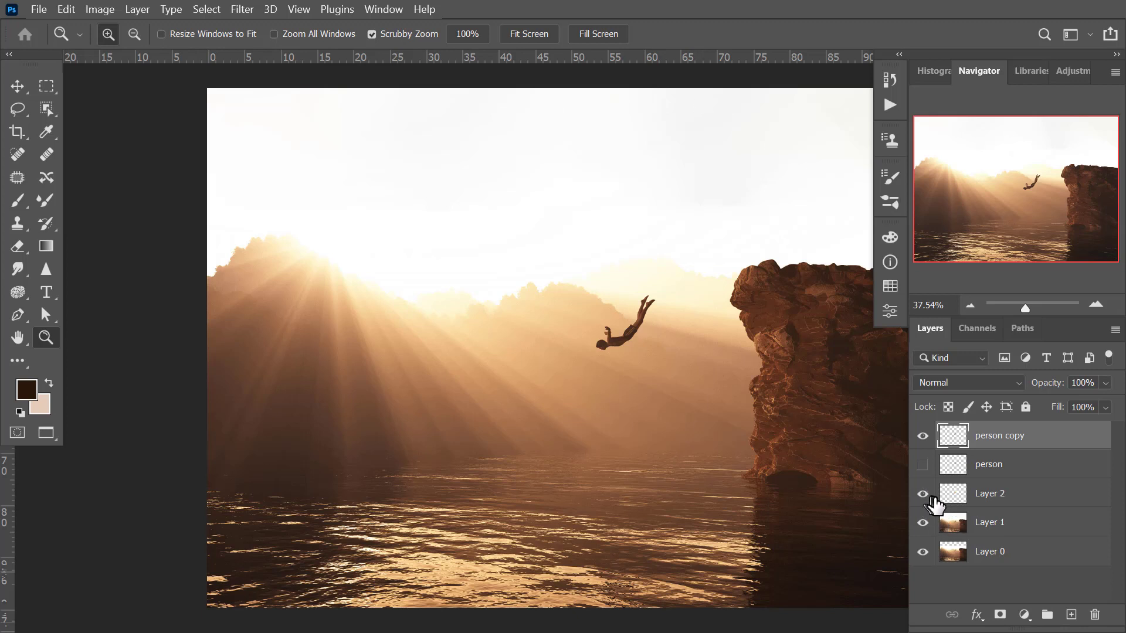
Compare the visibility of Layer 2, person and person copy, leaving only the person layer hidden.
left_click(923, 496)
left_click(924, 466)
left_click(923, 435)
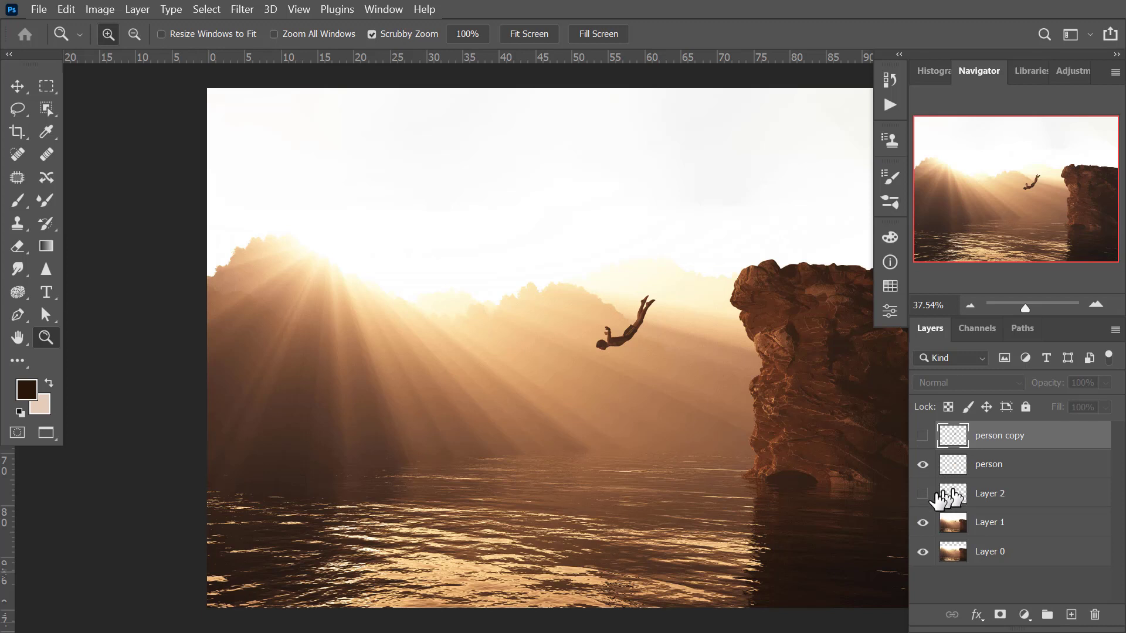
left_click(922, 494)
left_click(922, 465)
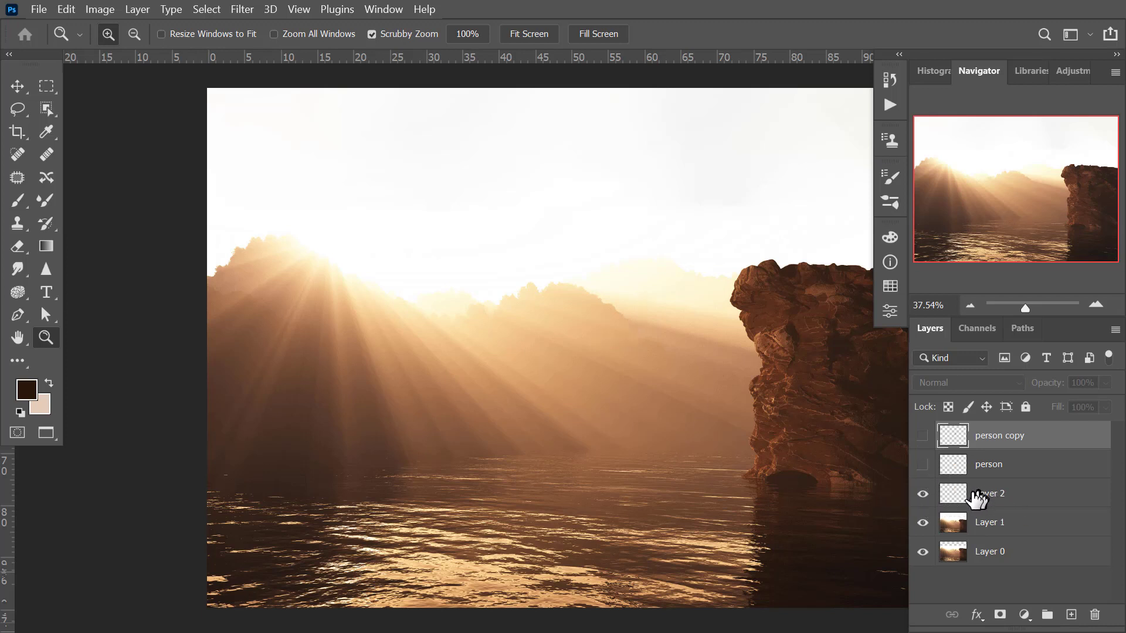
left_click(923, 494)
left_click(923, 494)
left_click(923, 465)
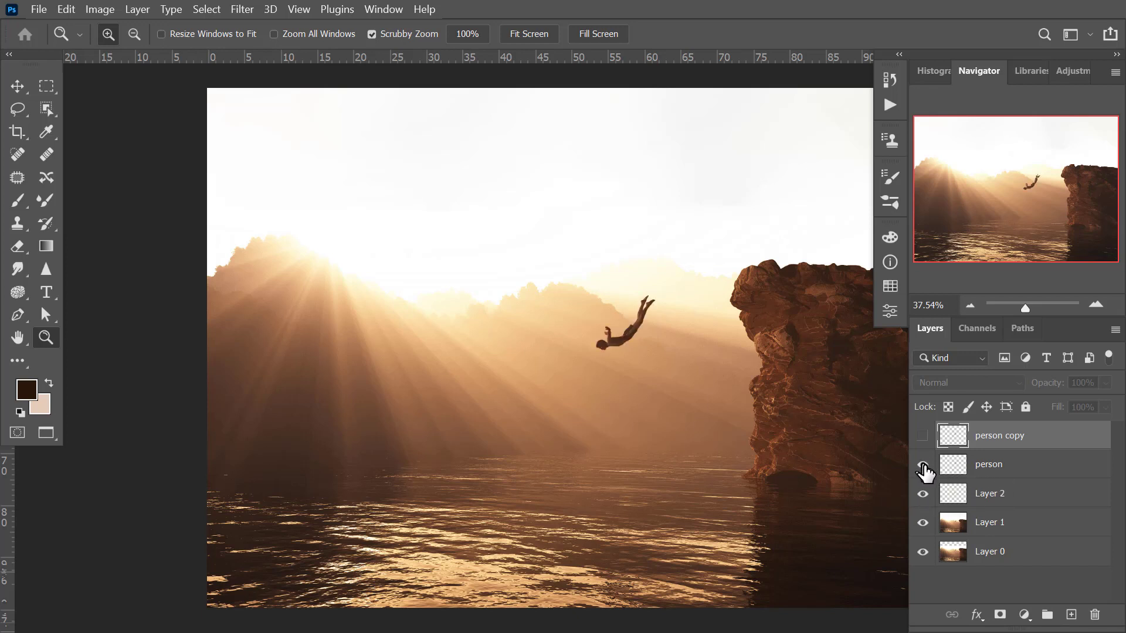
left_click(923, 465)
left_click(923, 436)
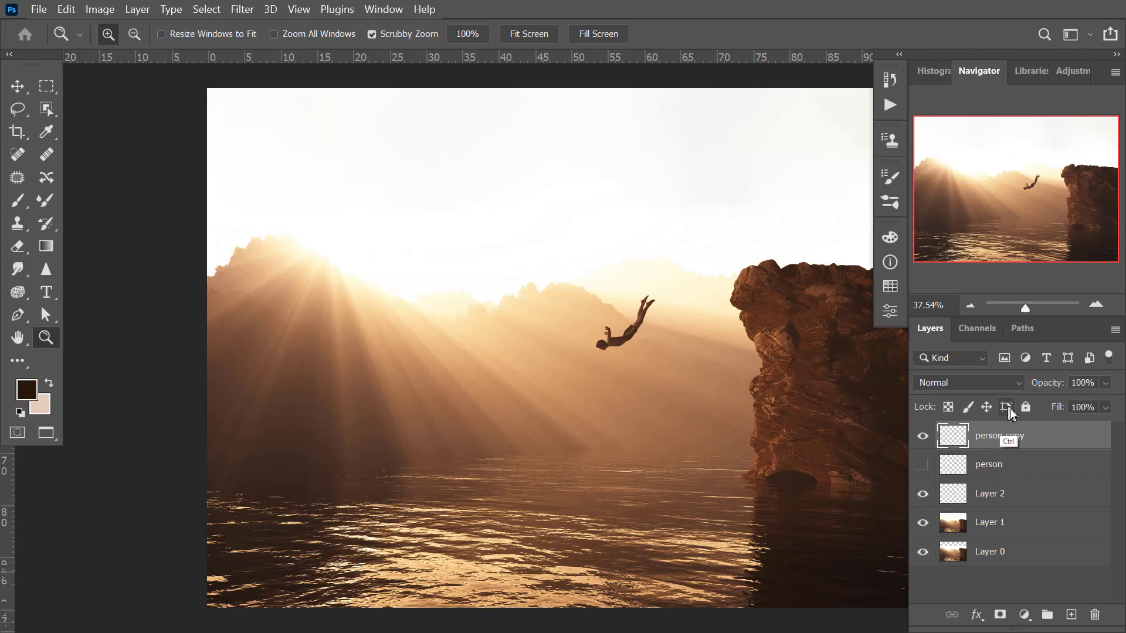
Free-transform the person copy, rotating it to about 90° and moving it so the feet meet the cliff's upper edge.
key("ctrl+t")
left_click_drag(626, 322, 647, 309)
left_click_drag(584, 280, 669, 249)
left_click_drag(626, 300, 740, 250)
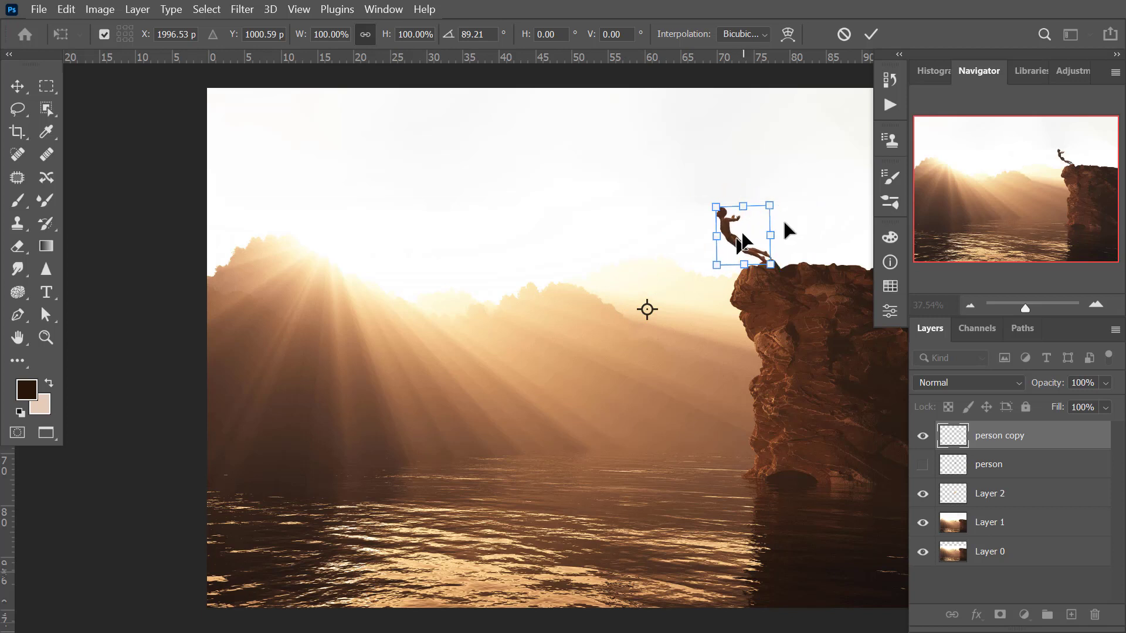
left_click_drag(782, 191, 786, 195)
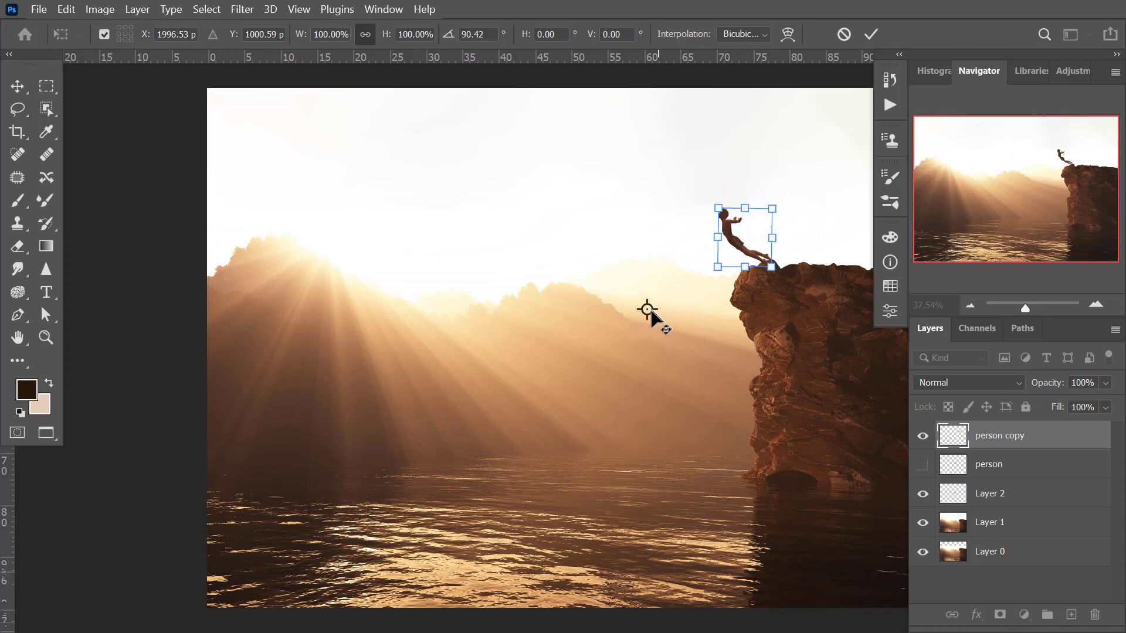
Move the transform reference point out over the water and try rotating the diver around it, ending at about 89.88°.
left_click_drag(647, 310, 454, 458)
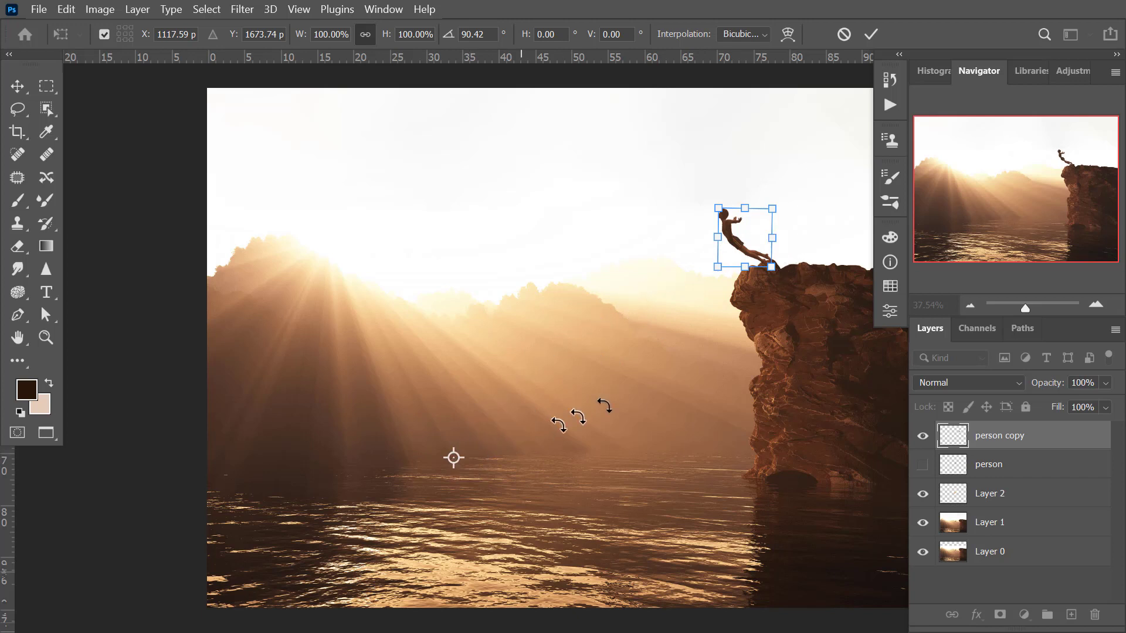
left_click_drag(793, 204, 733, 253)
left_click_drag(788, 210, 776, 193)
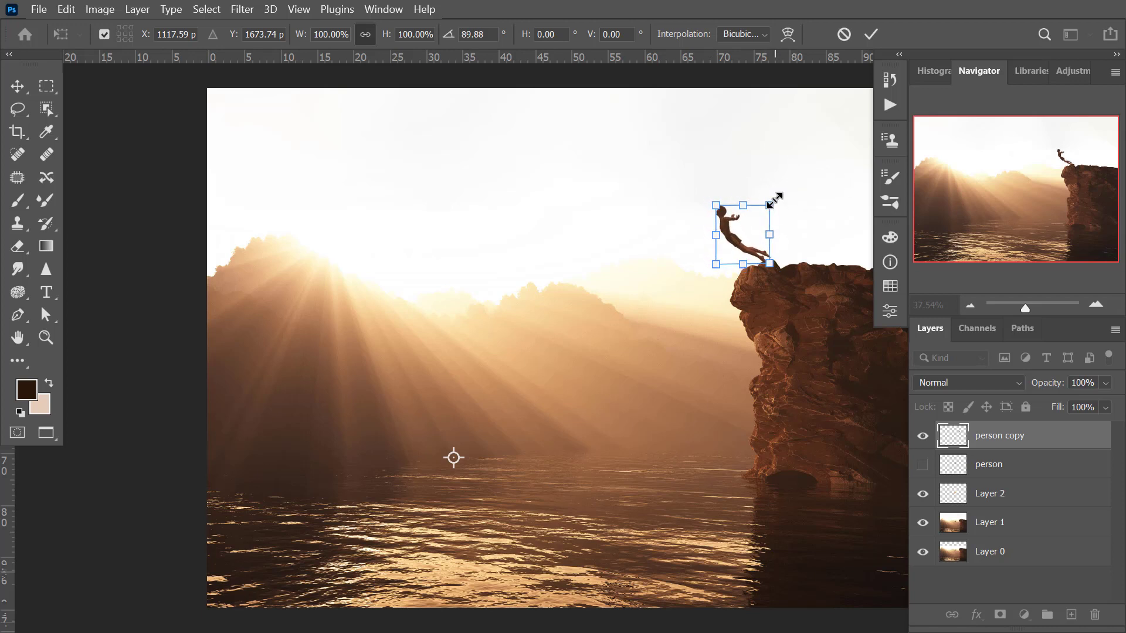
Place the transform reference point at the diver's feet, rotate the figure around it to about 126°, and apply the transform.
left_click_drag(454, 458, 762, 253)
left_click_drag(787, 191, 820, 216)
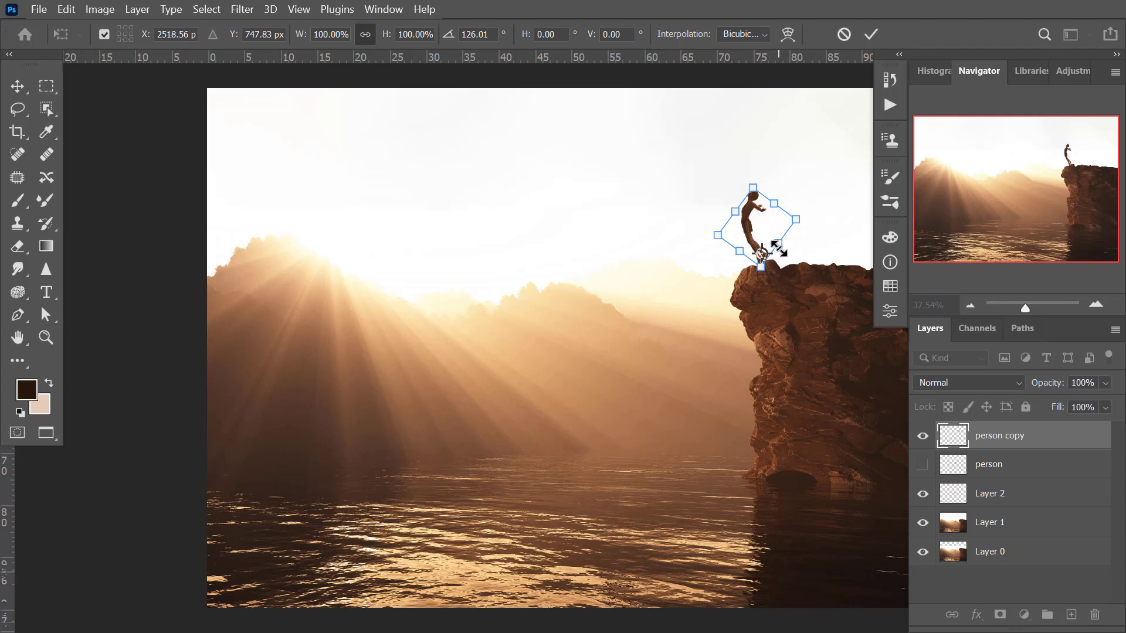
key("Return")
Move the diver slightly down and toward the water so the feet overlap the front rock of the cliff.
key("z")
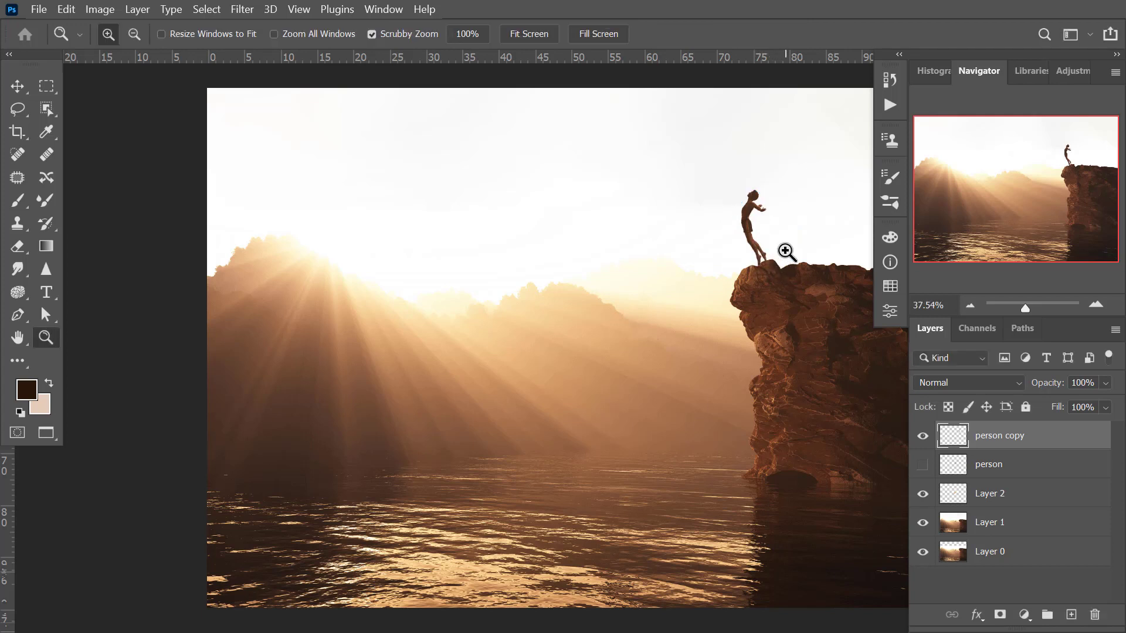
left_click_drag(754, 252, 493, 395)
left_click(752, 255)
left_click(752, 255)
left_click(492, 395)
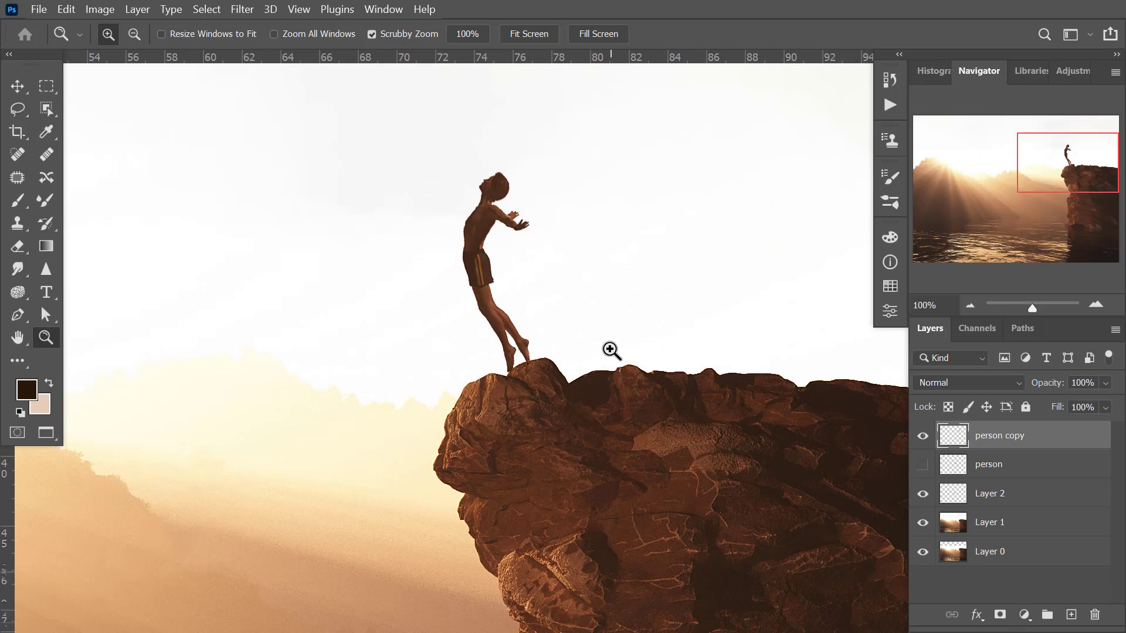
left_click(17, 87)
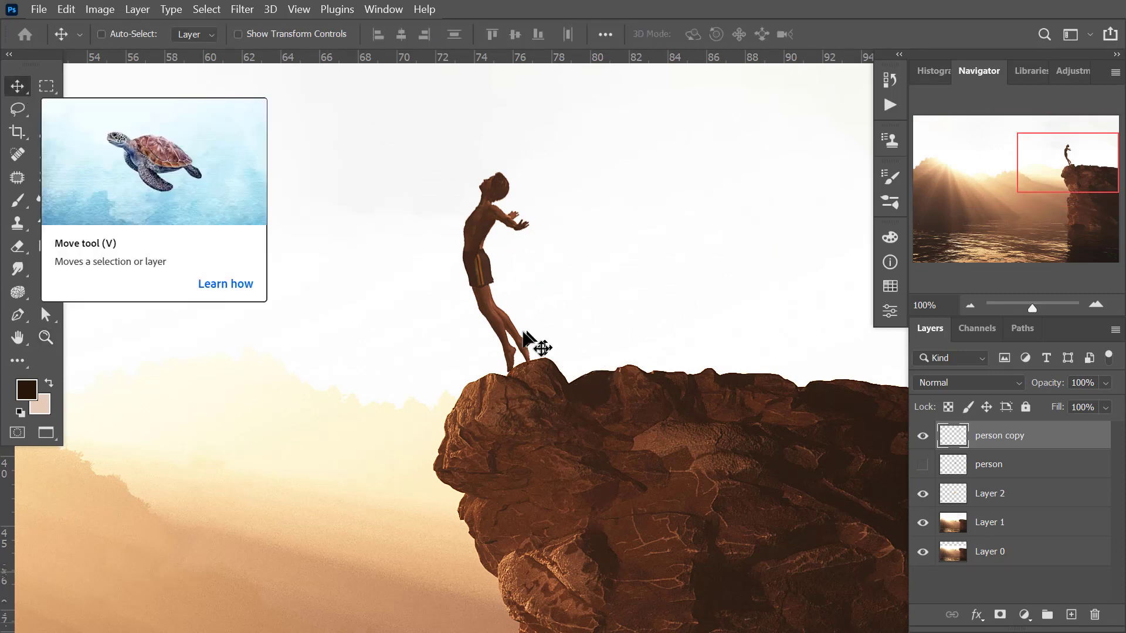
left_click_drag(515, 345, 491, 363)
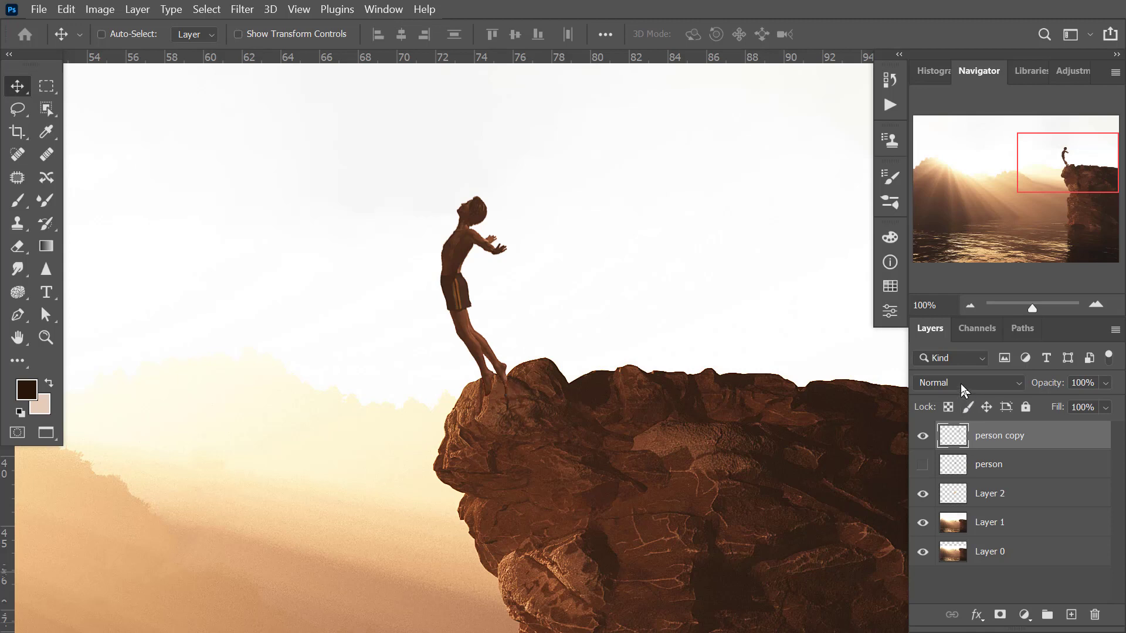
Start Puppet Warp on the person copy layer with the mesh expansion set to 0 px.
key("z")
left_click(468, 310)
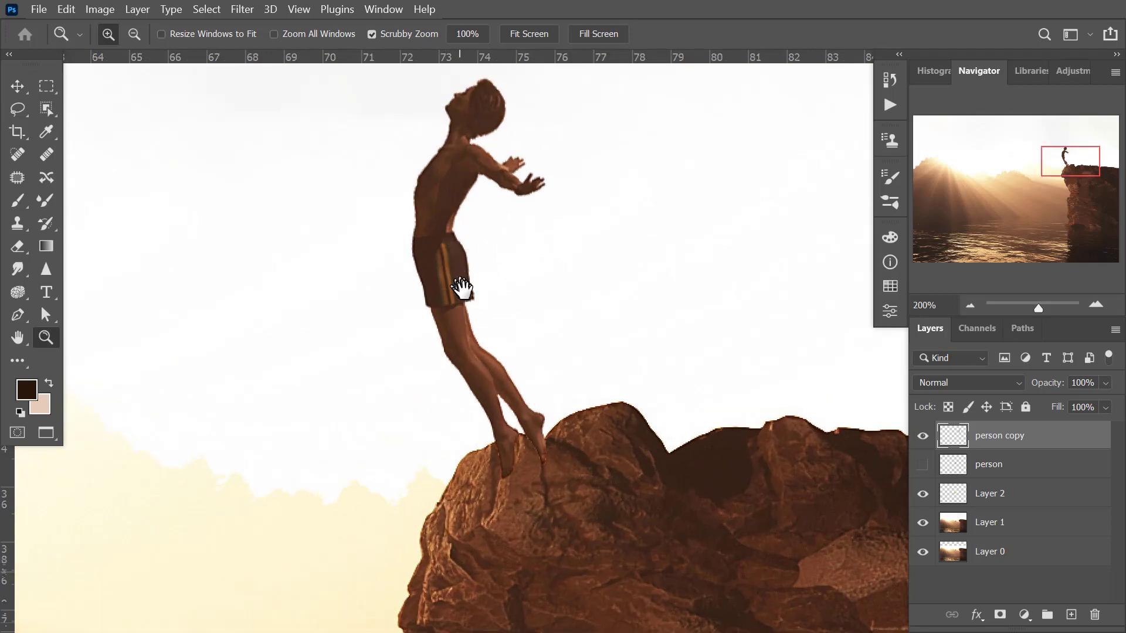
left_click_drag(467, 292, 491, 344)
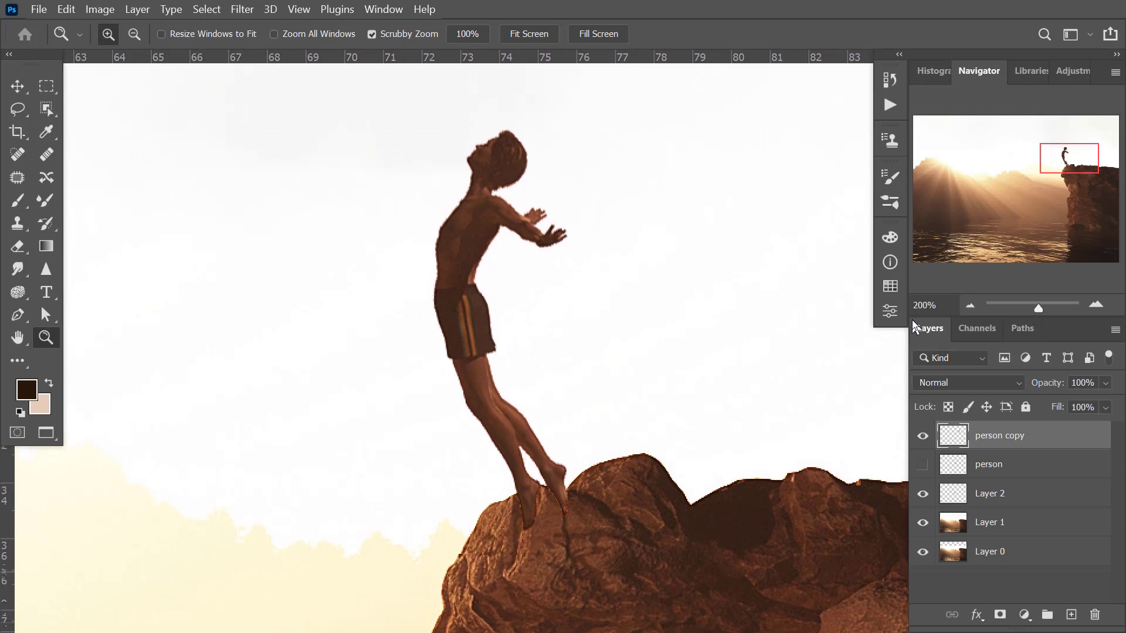
left_click(66, 10)
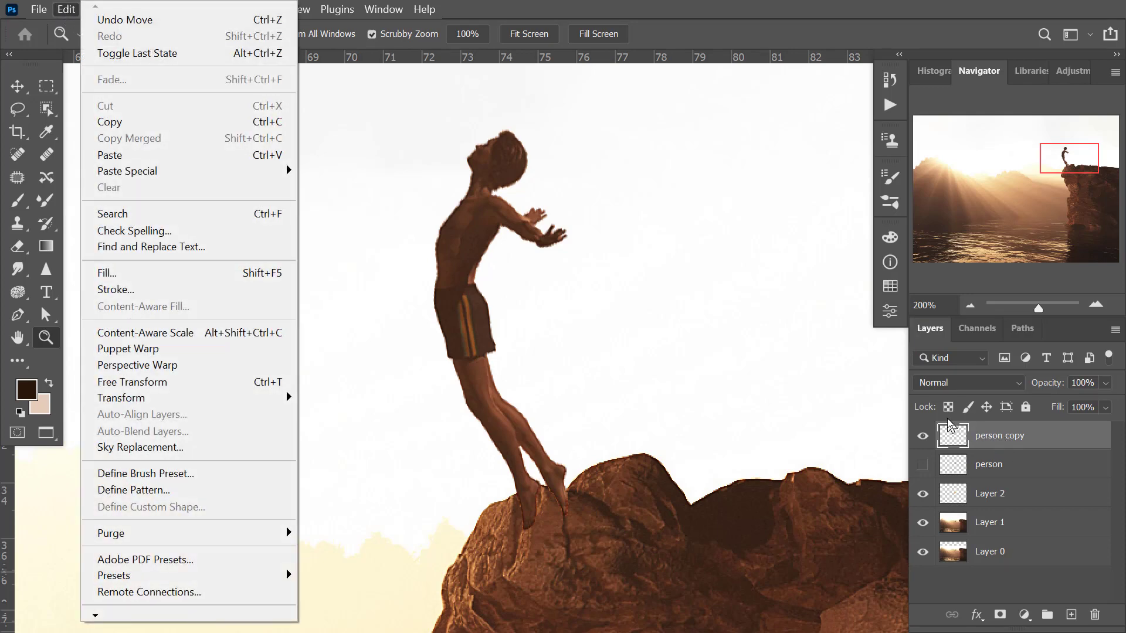
left_click(162, 349)
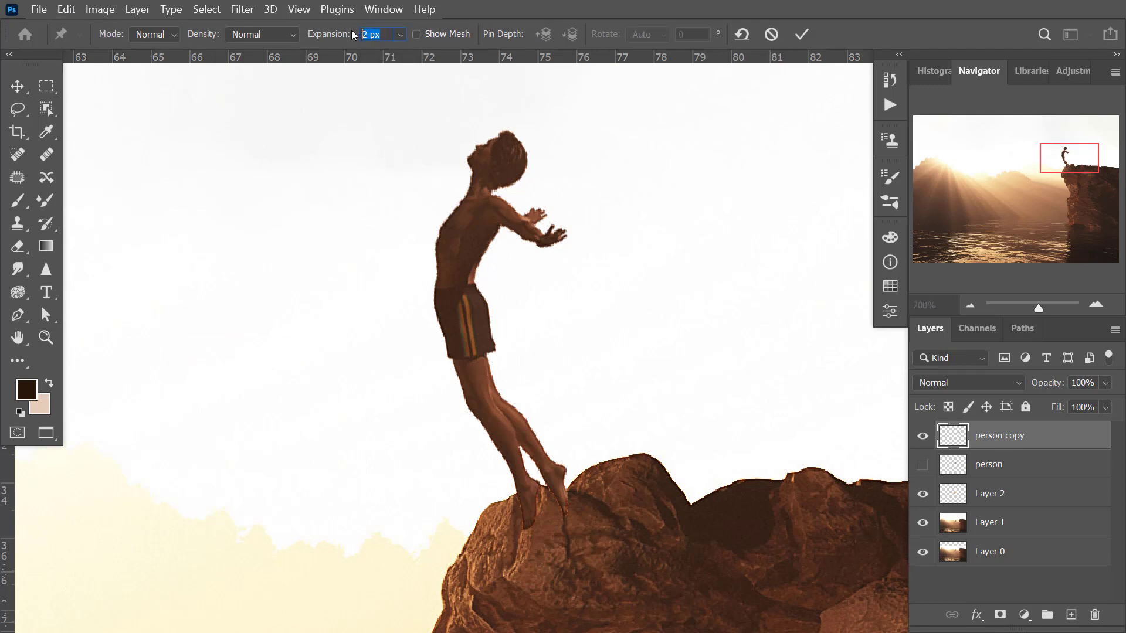
type("0")
key("Return")
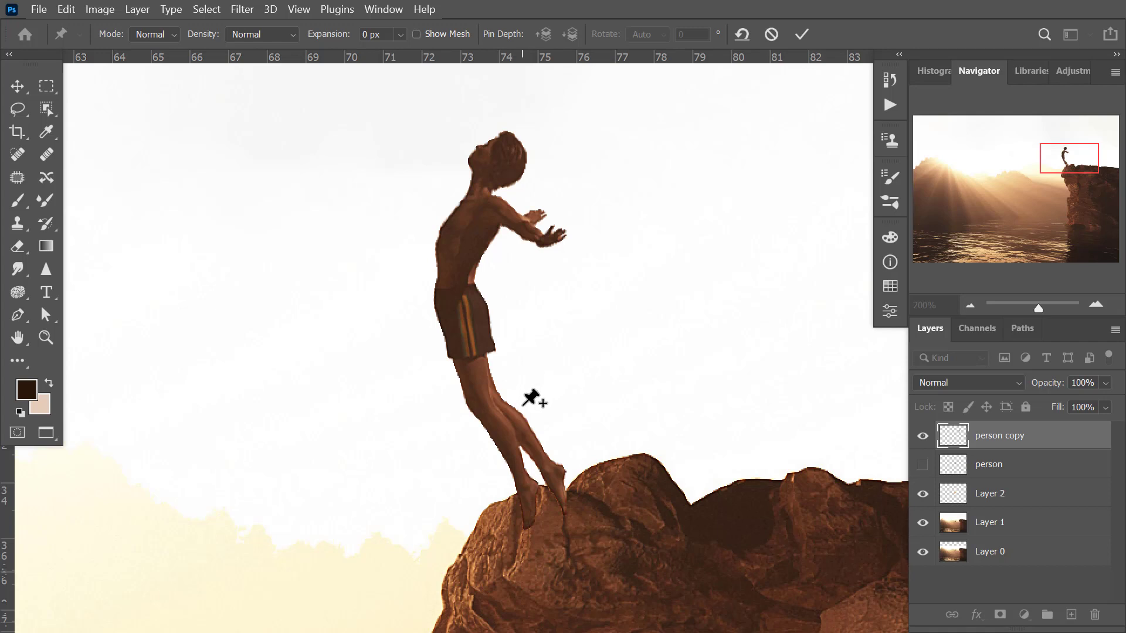
Pin the diver's front ankle and head, and swing the head toward the cliff and back over the water to bend the body.
left_click(528, 490)
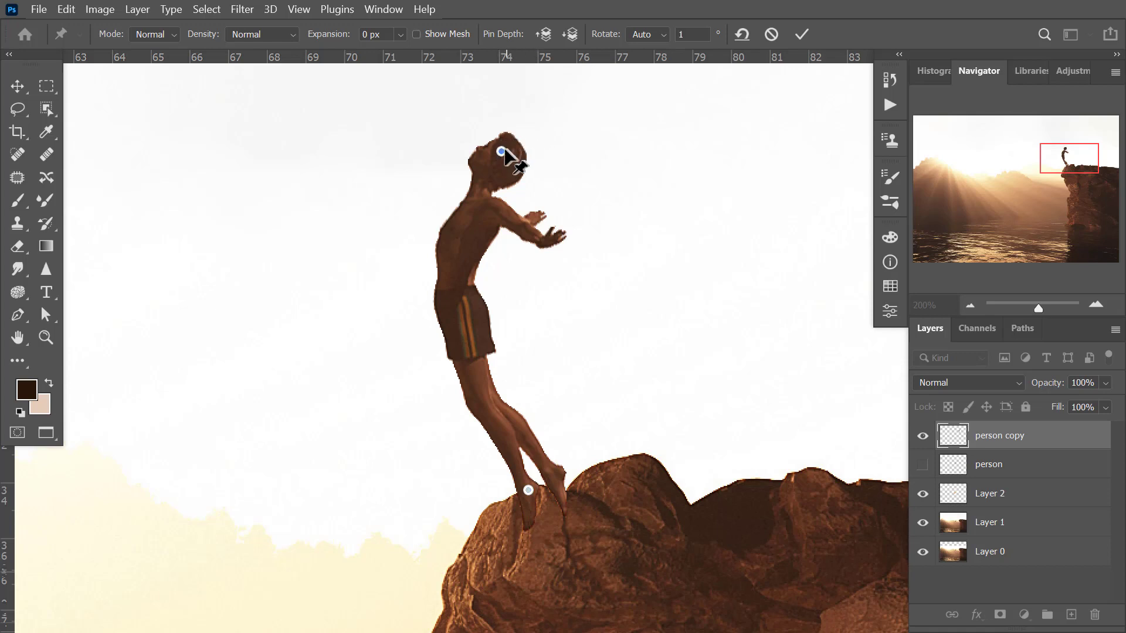
mouse_move(510, 152)
left_mouse_down()
mouse_move(560, 153)
mouse_move(507, 151)
mouse_move(554, 154)
mouse_move(511, 152)
mouse_move(528, 152)
left_mouse_up()
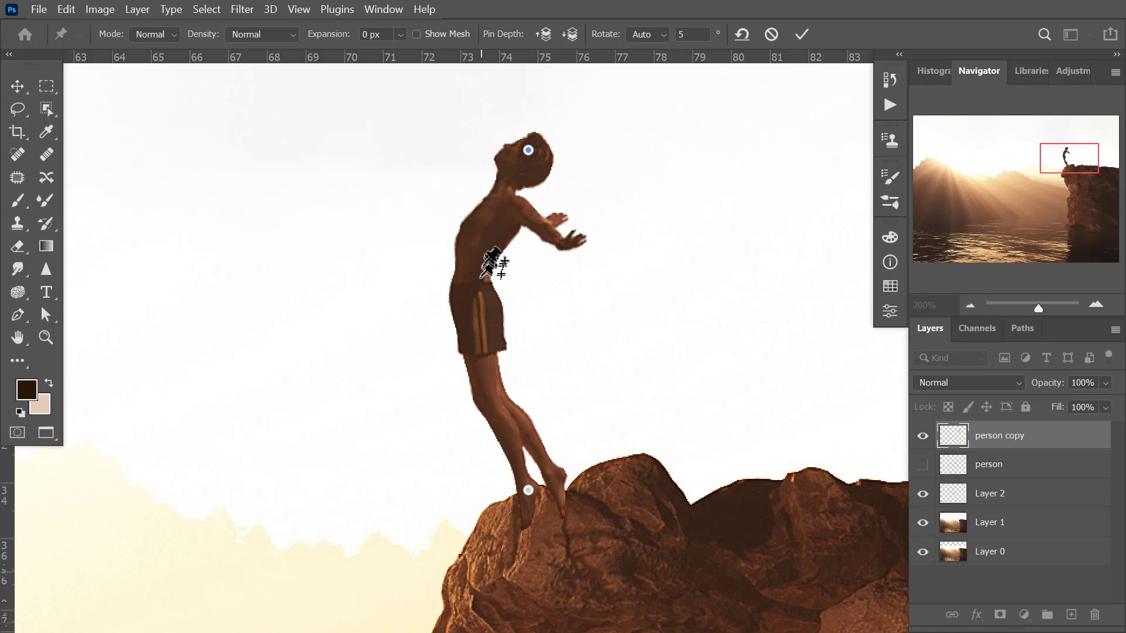
left_click_drag(529, 150, 492, 165)
Try a pin at the diver's knee, nudge it slightly, and delete it.
left_click(466, 414)
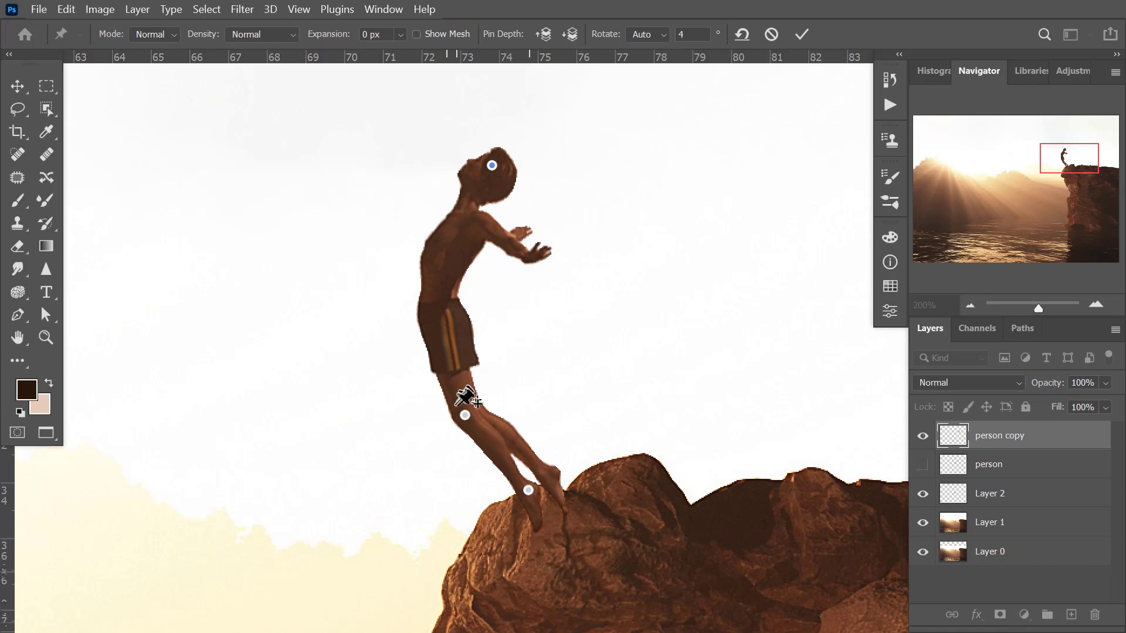
left_click_drag(465, 415, 467, 412)
key("Delete")
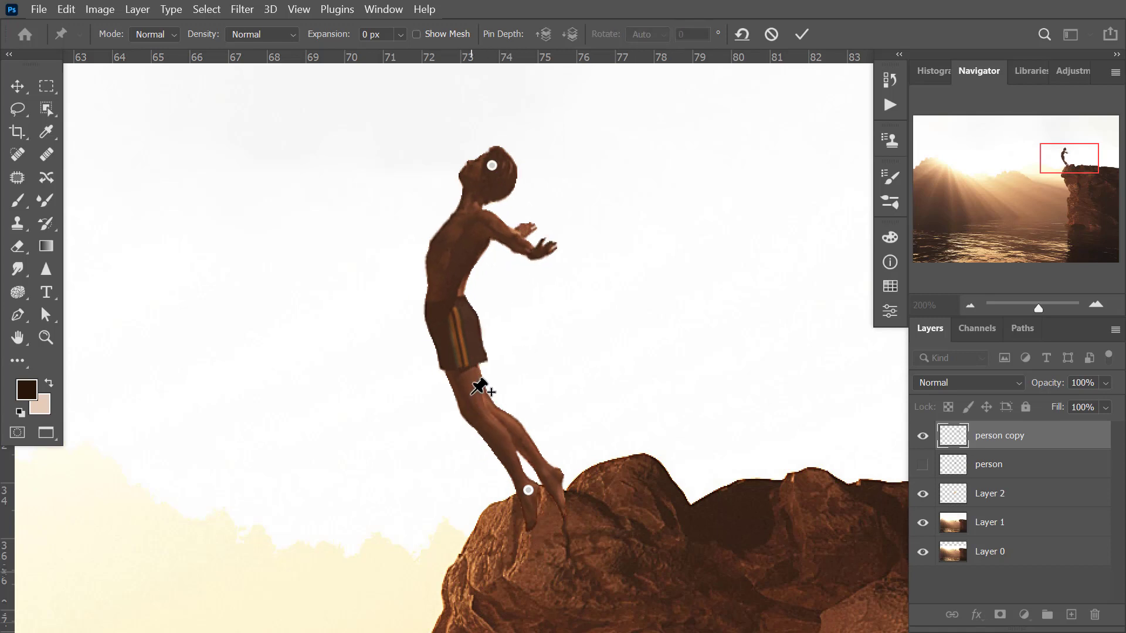
Try bending the upper body with the head pin around a pin at the waist, and delete the waist pin.
left_click_drag(492, 165, 530, 160)
left_click_drag(527, 162, 526, 157)
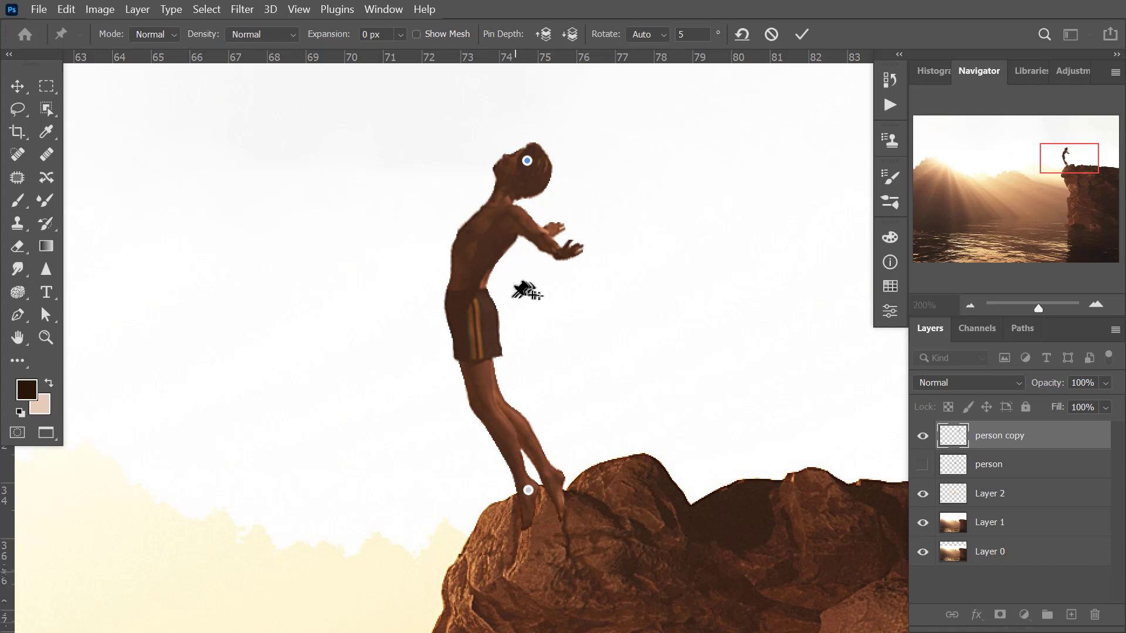
left_click(472, 298)
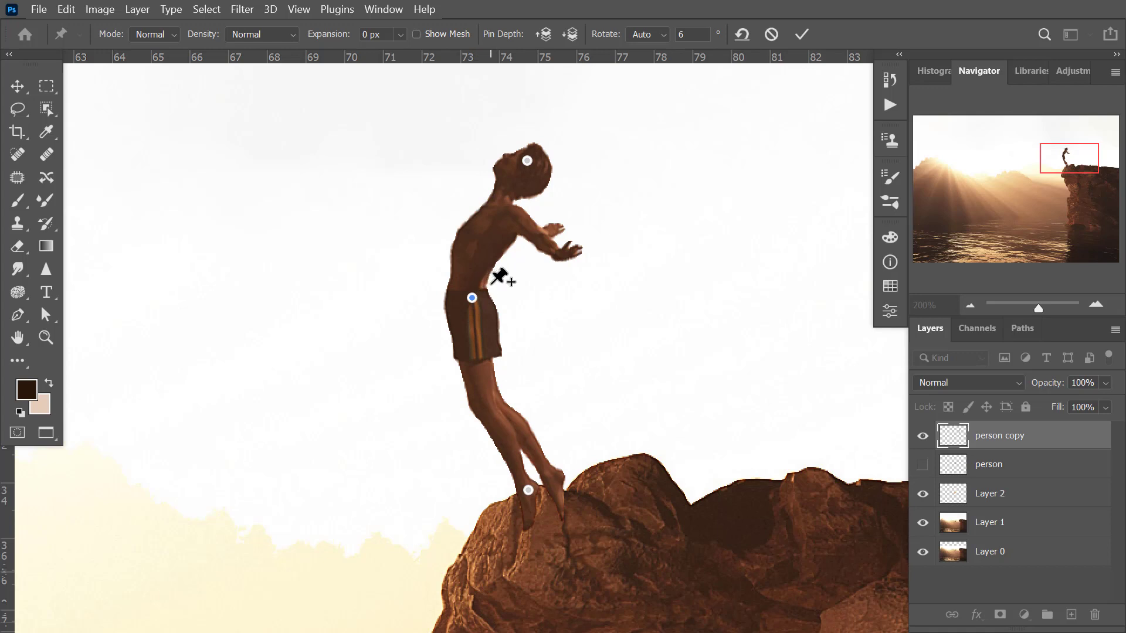
left_click_drag(527, 161, 445, 157)
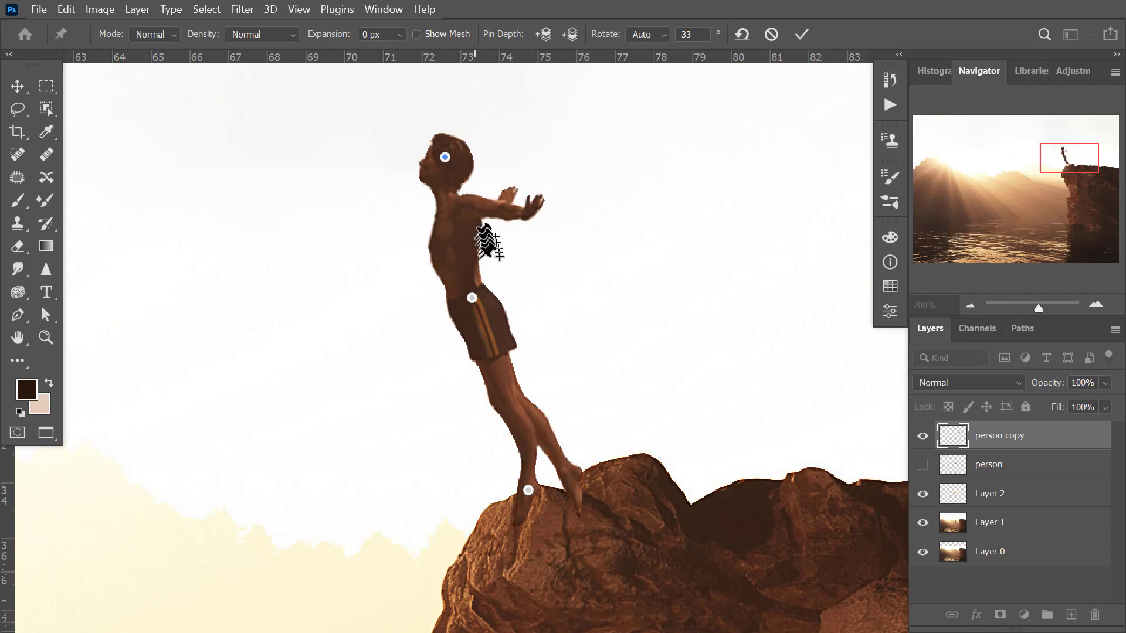
left_click(473, 298)
key("Delete")
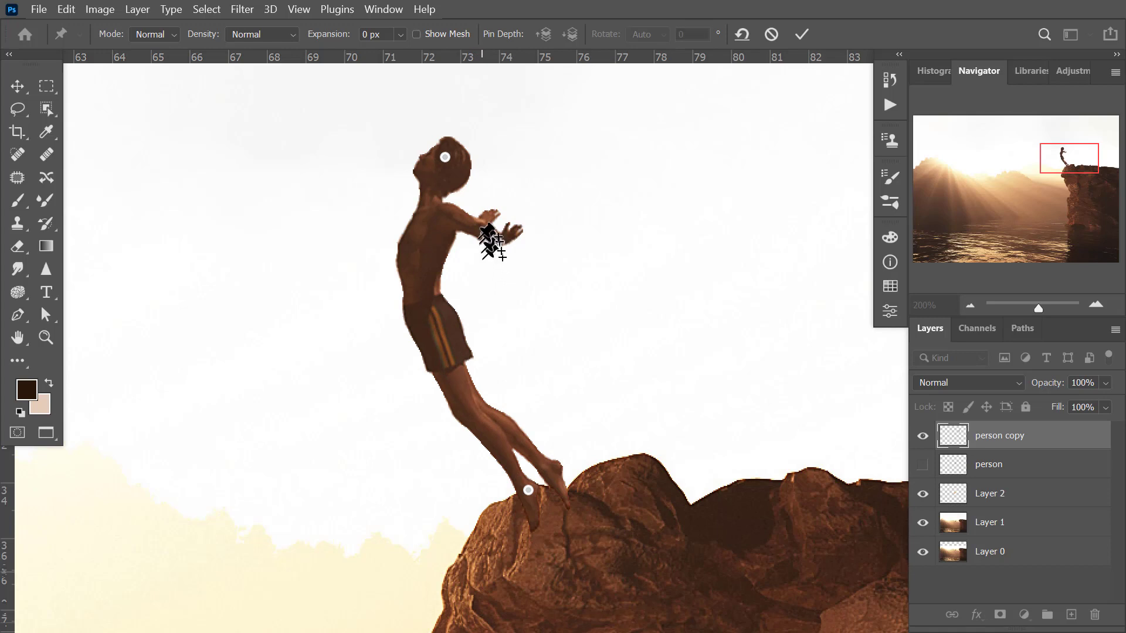
Straighten the diver with the head pin, pin the hips on the shorts, and lean the upper body out over the water.
left_click_drag(445, 157, 545, 144)
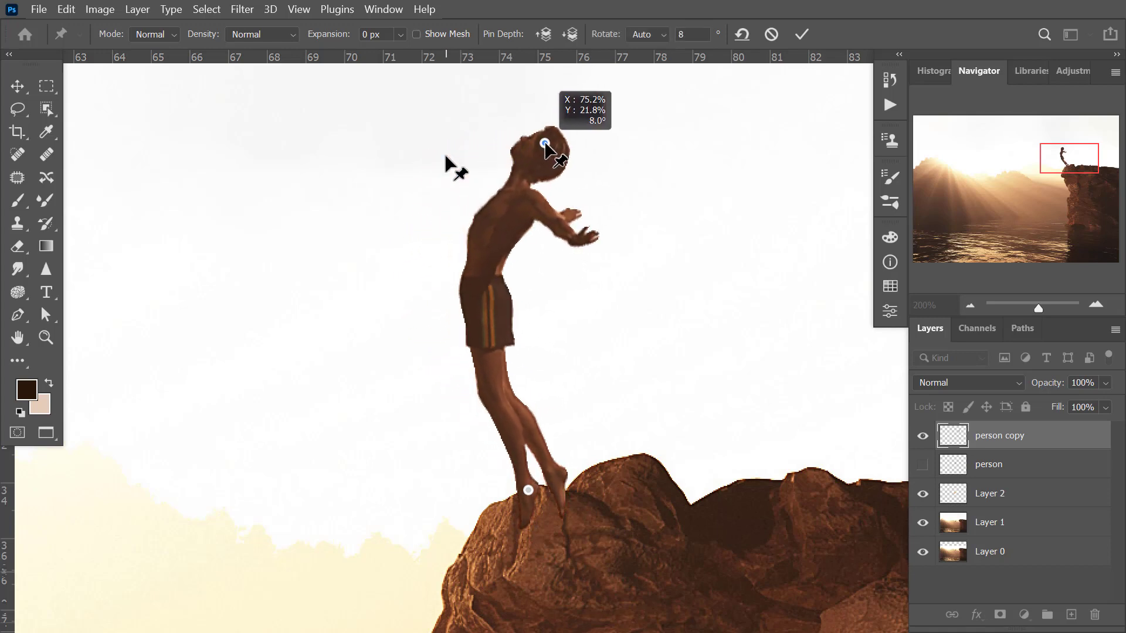
left_click(489, 313)
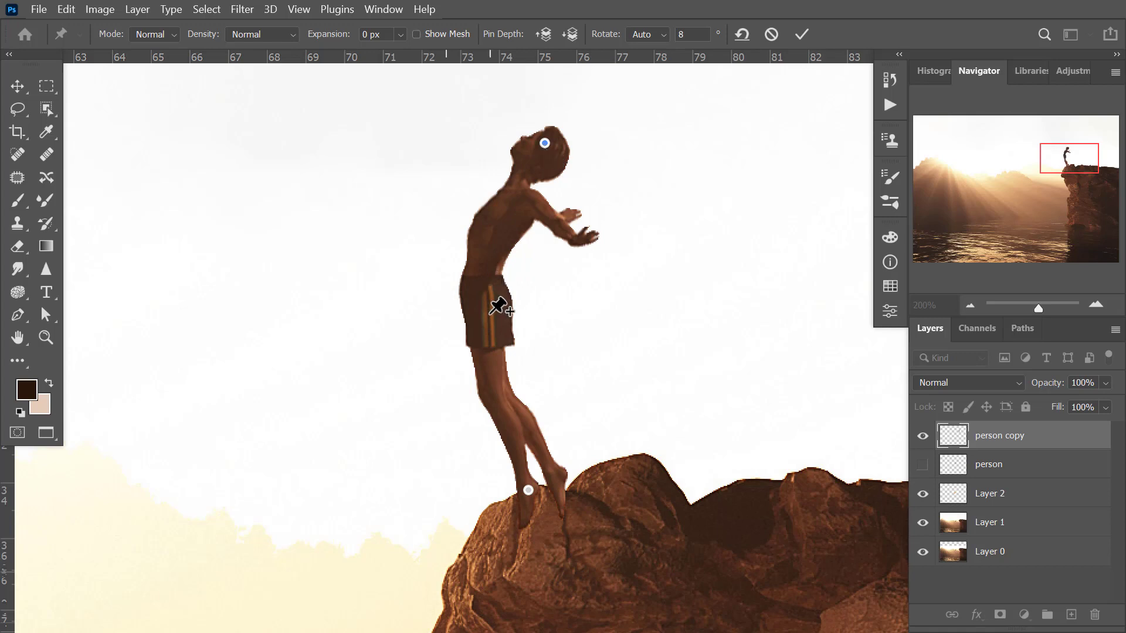
left_click_drag(544, 143, 469, 145)
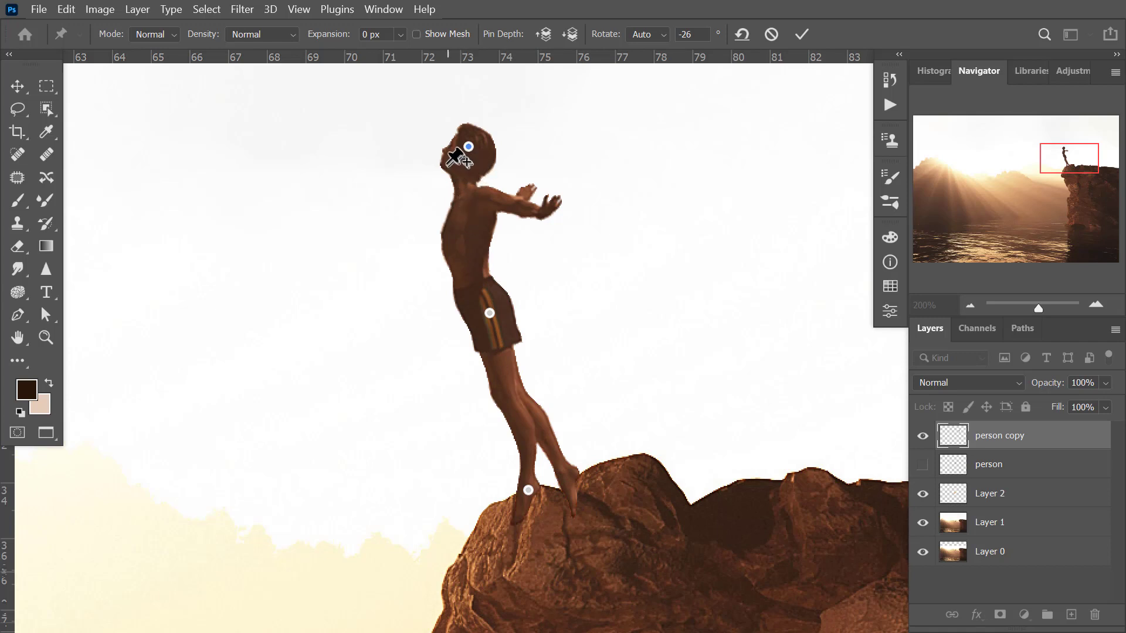
Pin the front and back of the neck, tilt the head so the face looks forward, and slightly adjust the hip pin.
left_click(457, 177)
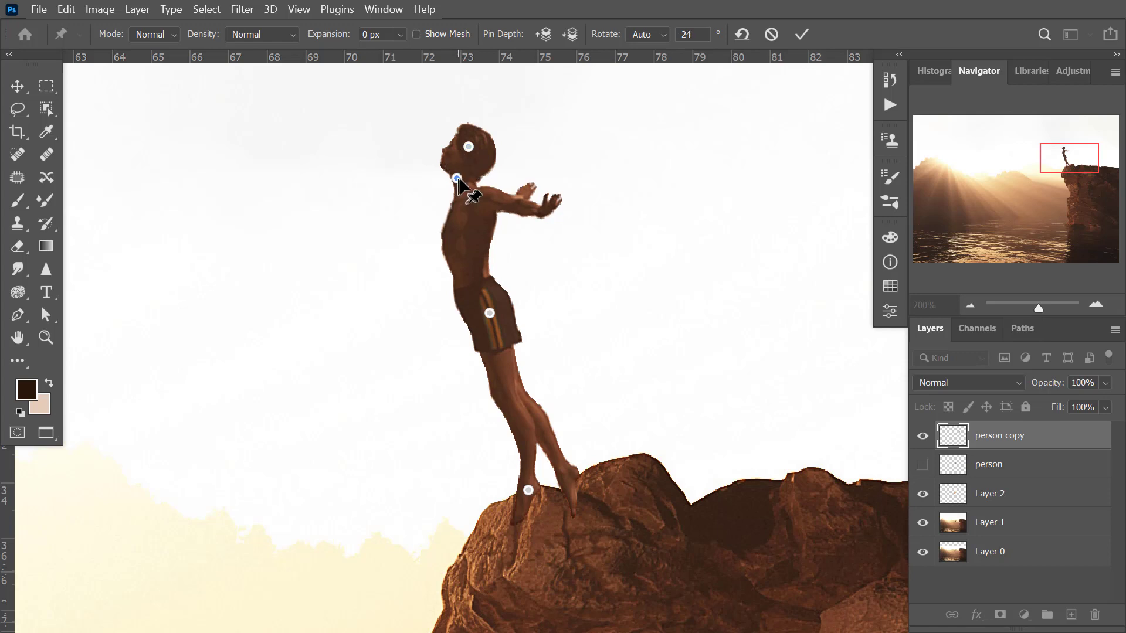
left_click(472, 181)
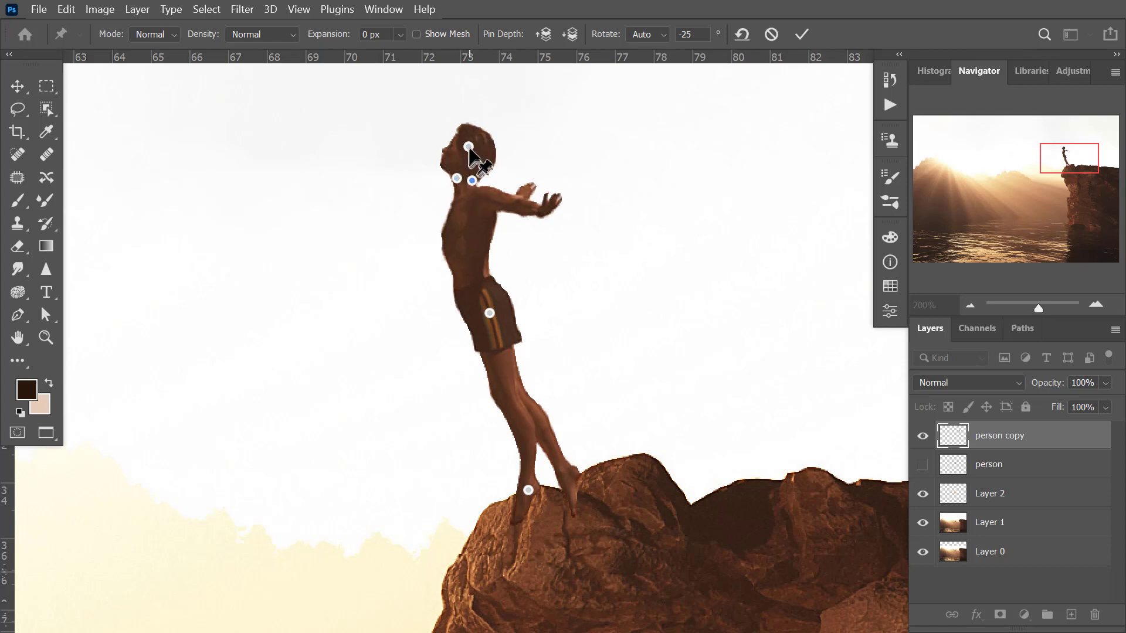
left_click_drag(469, 146, 456, 153)
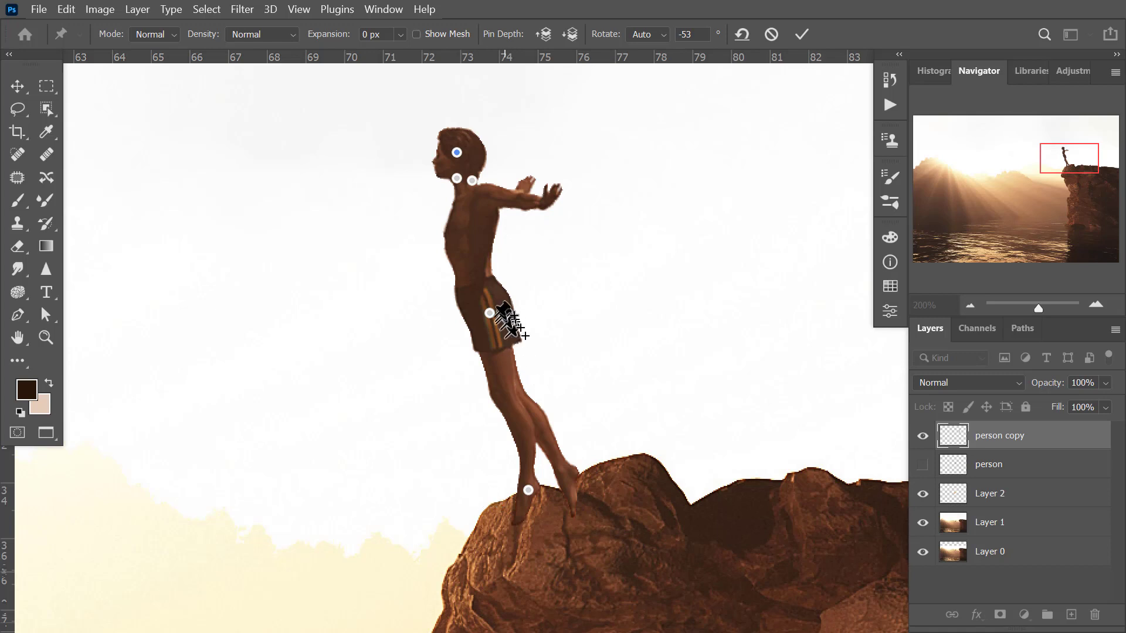
left_click(490, 314)
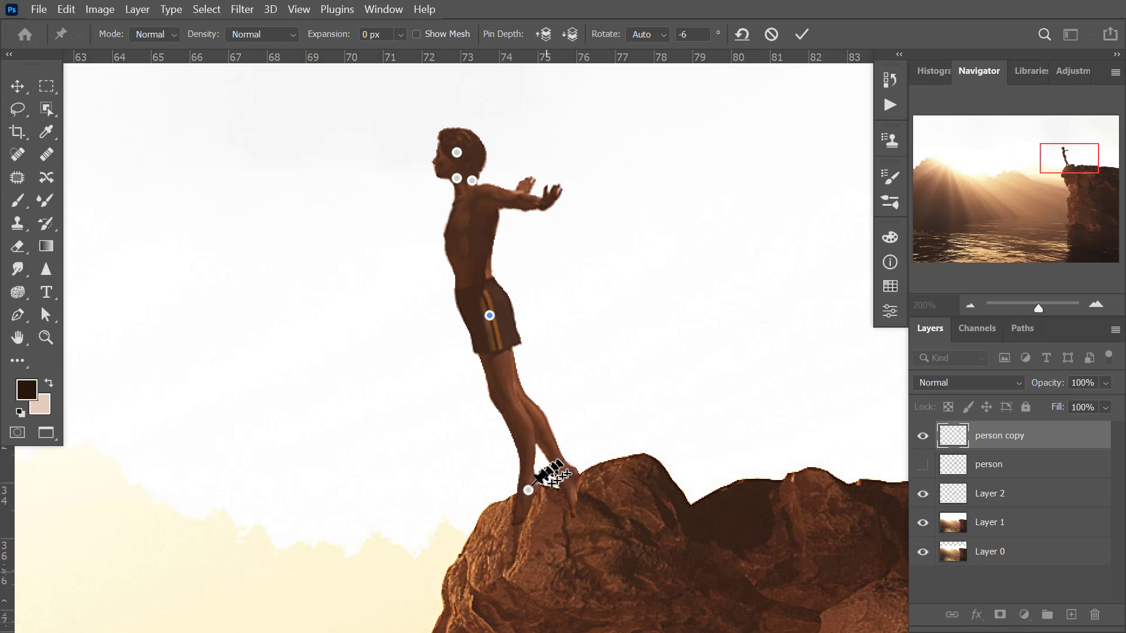
Try deleting the front ankle pin and adding a pin on the front foot, undoing each change.
left_click(529, 492)
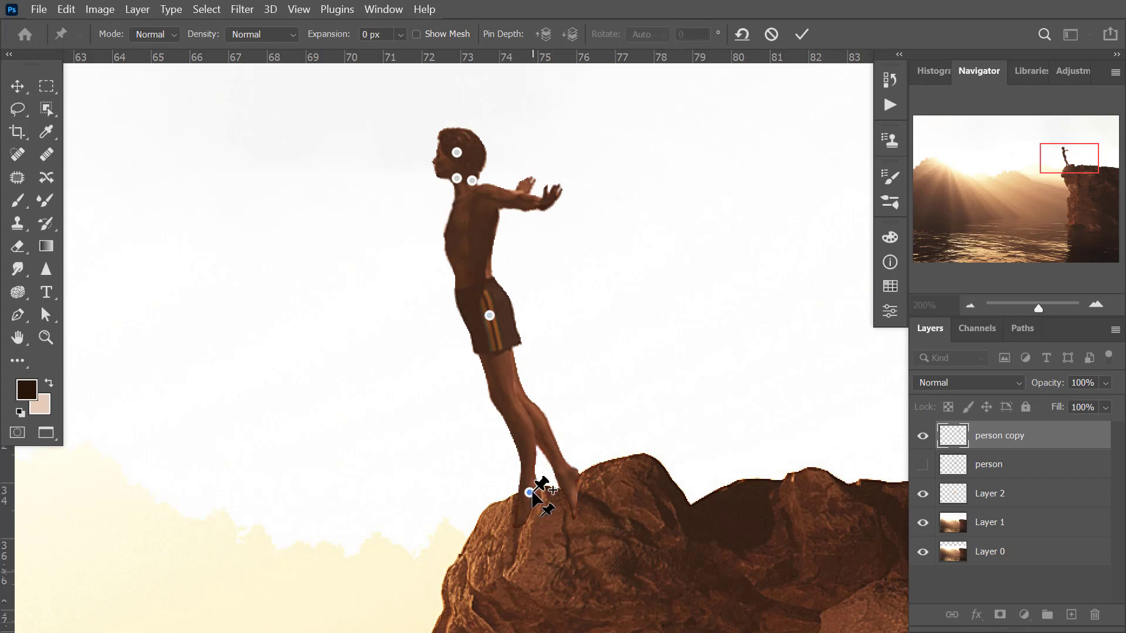
key("Delete")
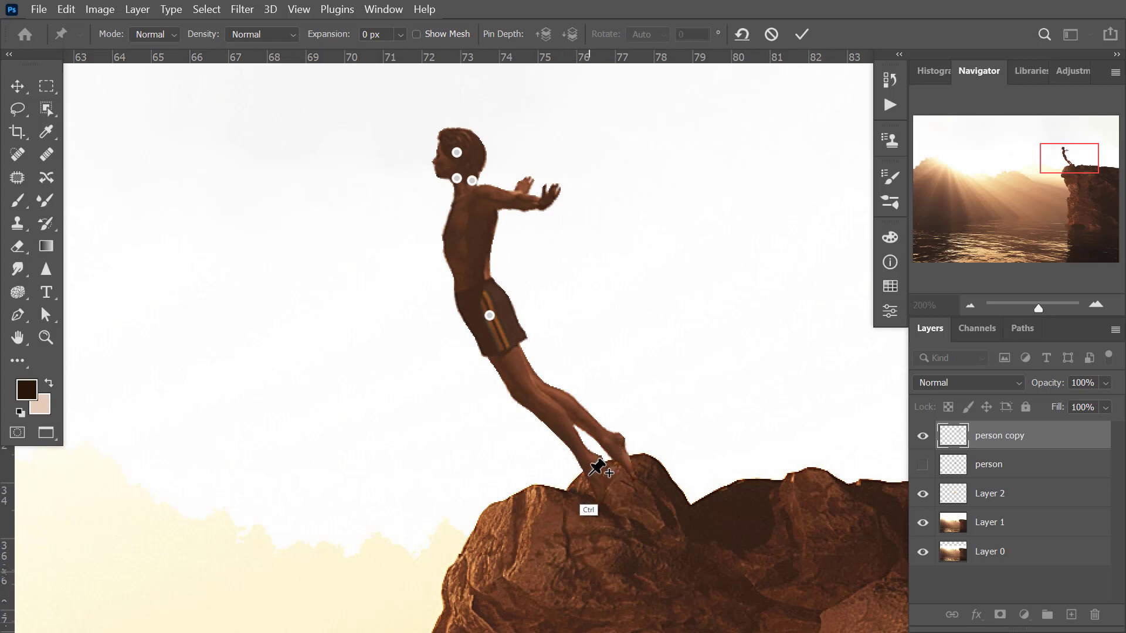
key("ctrl+z")
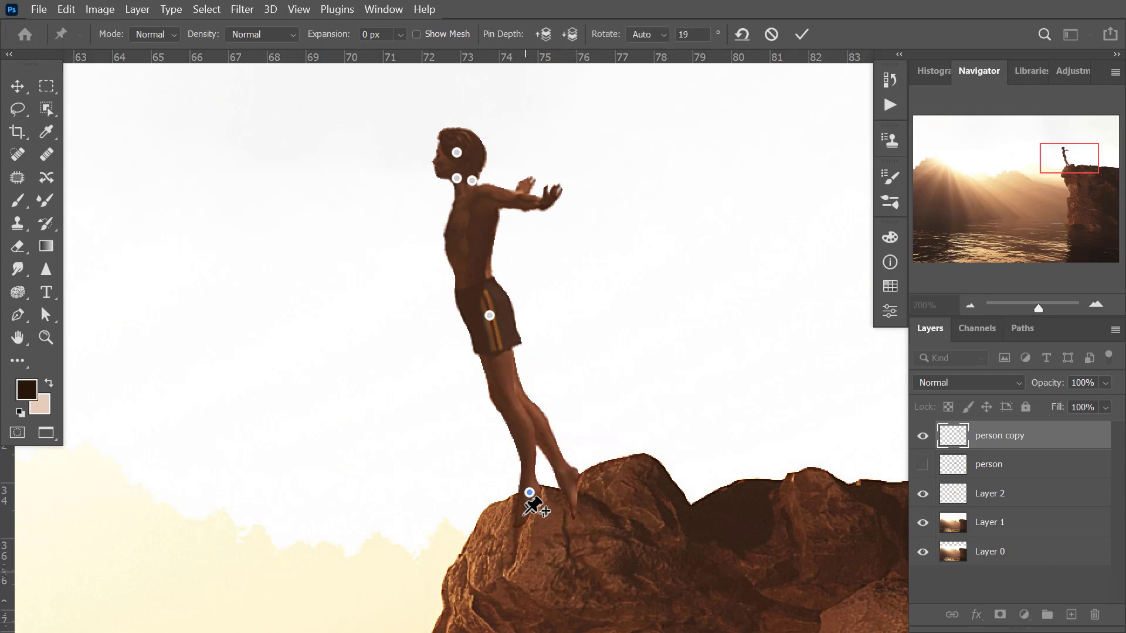
left_click_drag(523, 516, 519, 520)
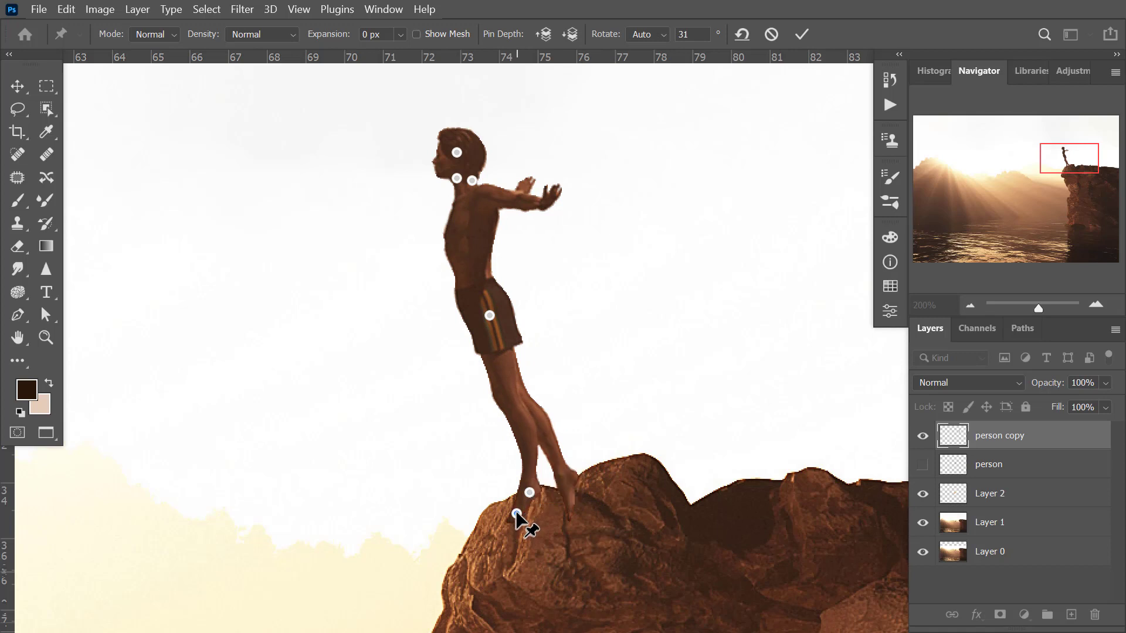
key("ctrl+z")
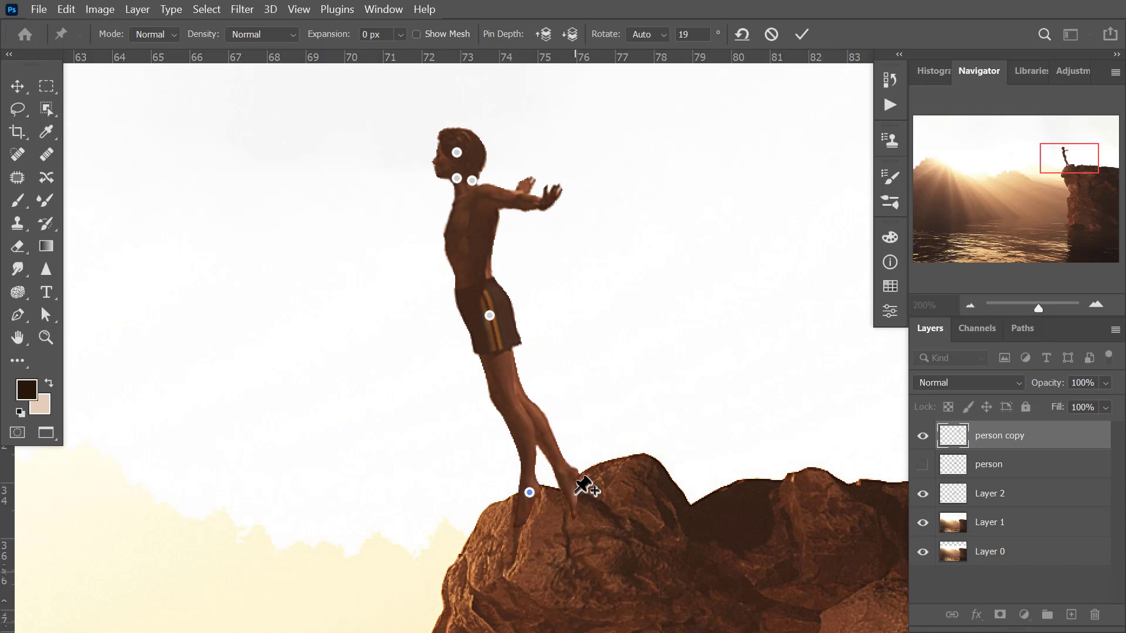
Pin the rear ankle and the toes of both feet, and bend the feet flat onto the rock surface.
left_click(555, 467)
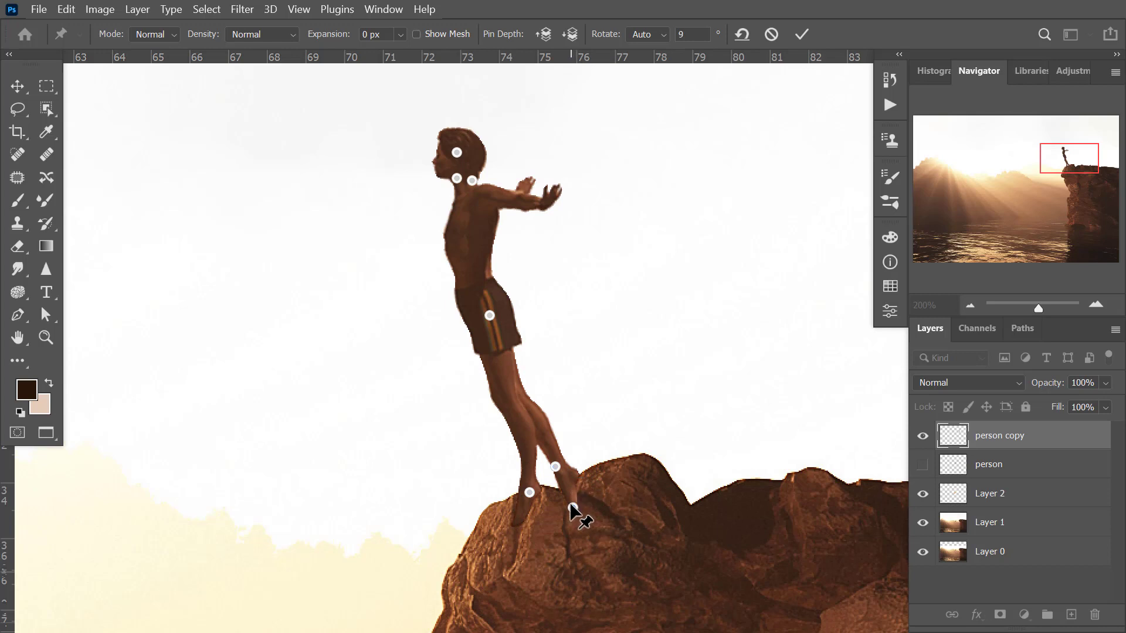
left_click(564, 505)
left_click_drag(563, 505, 538, 486)
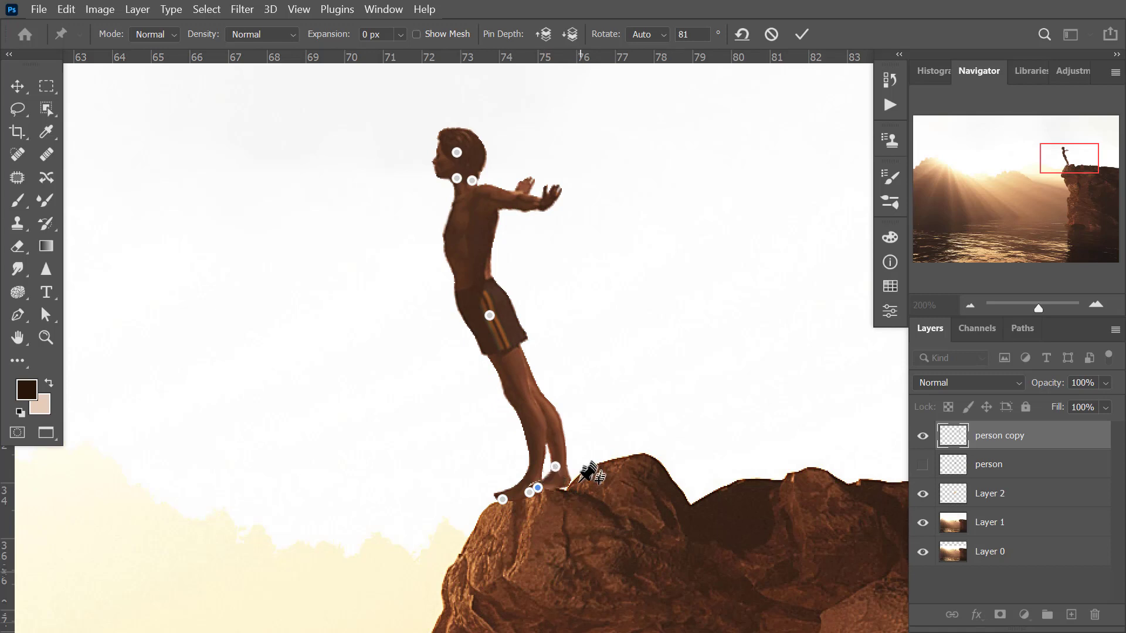
Pin the rear lower leg, adjust it and the rear ankle pin to smooth the leg's bend, and apply the Puppet Warp.
left_click(549, 444)
left_click_drag(550, 443, 551, 444)
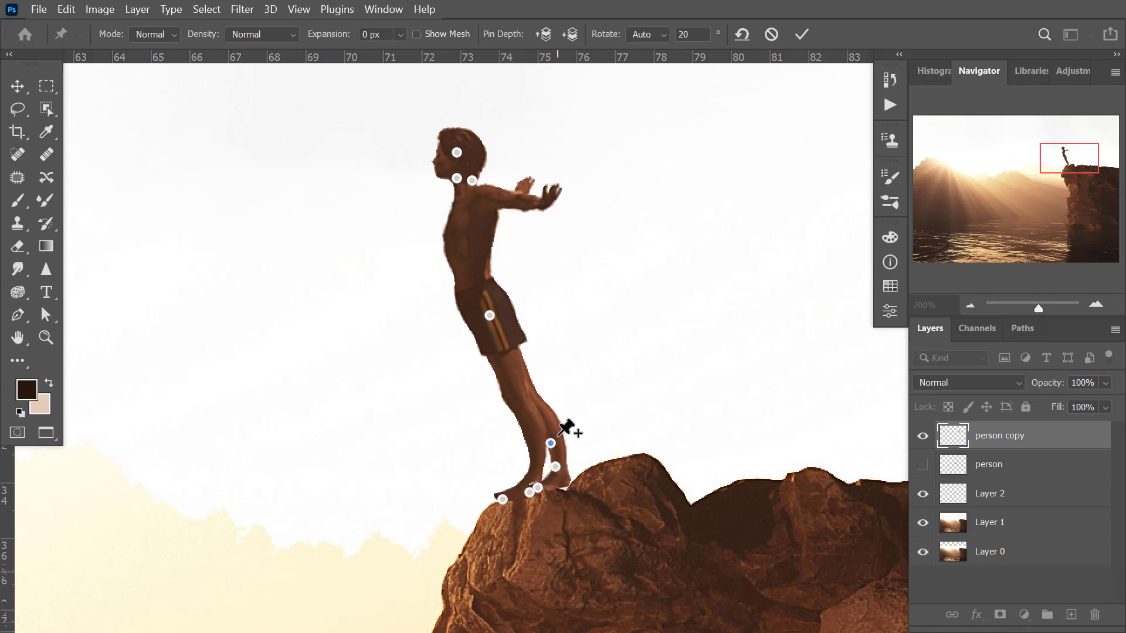
left_click_drag(551, 444, 551, 467)
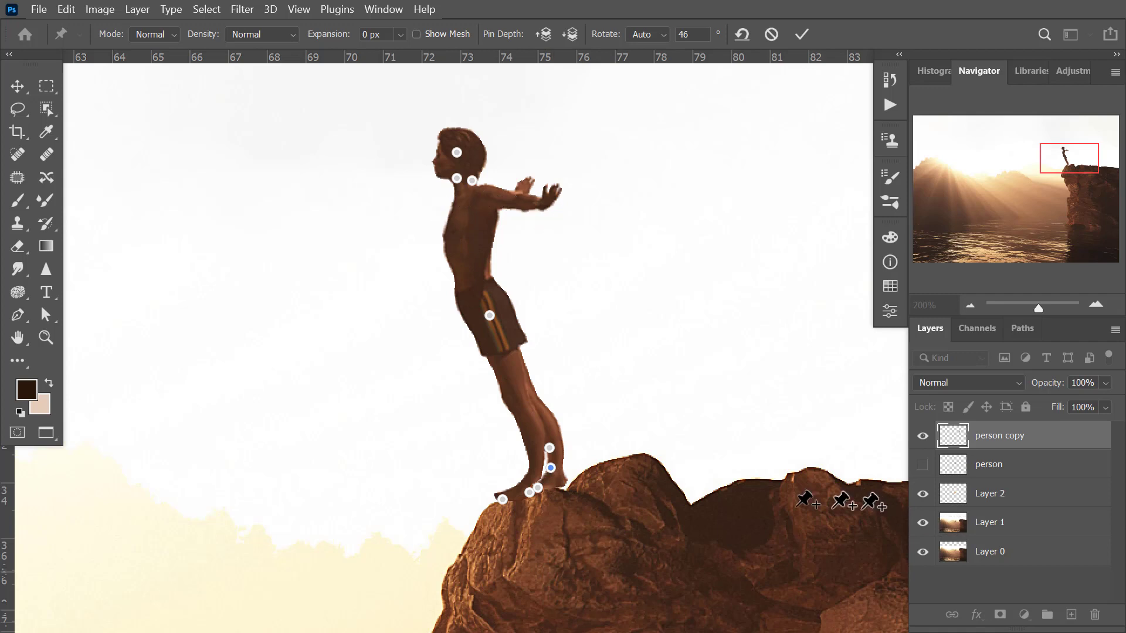
key("ctrl+space")
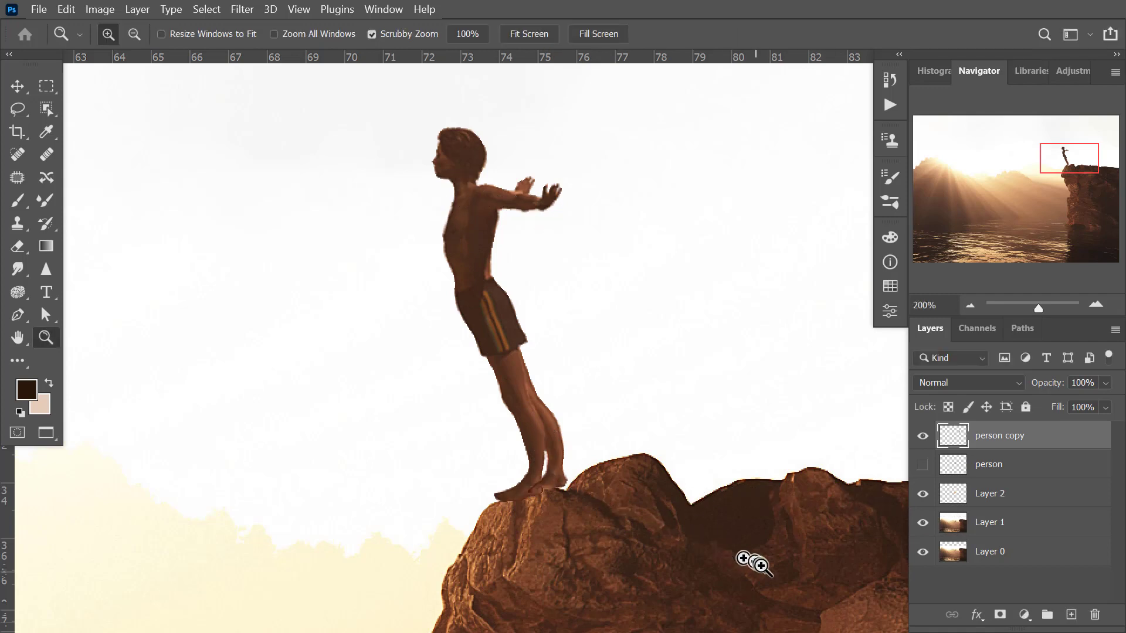
Examine the warped diver's pose and feet on the rock, both up close and within the wider scene.
left_click(402, 428, "alt")
left_click(533, 480, "alt")
left_click(536, 481, "alt")
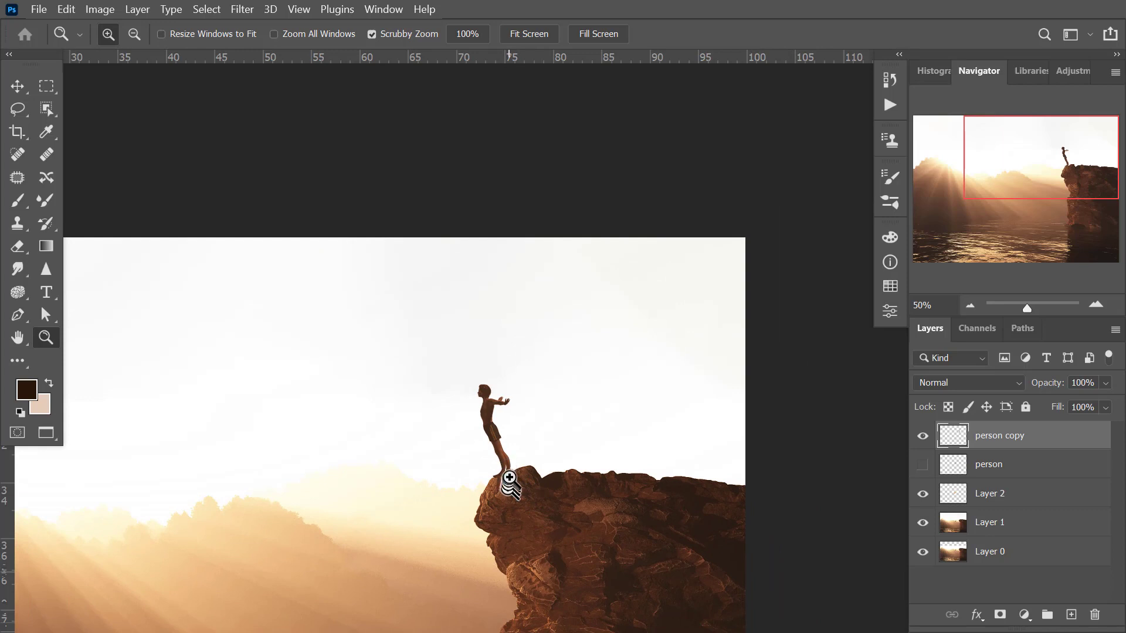
left_click(510, 466)
left_click(510, 466)
left_click(508, 463)
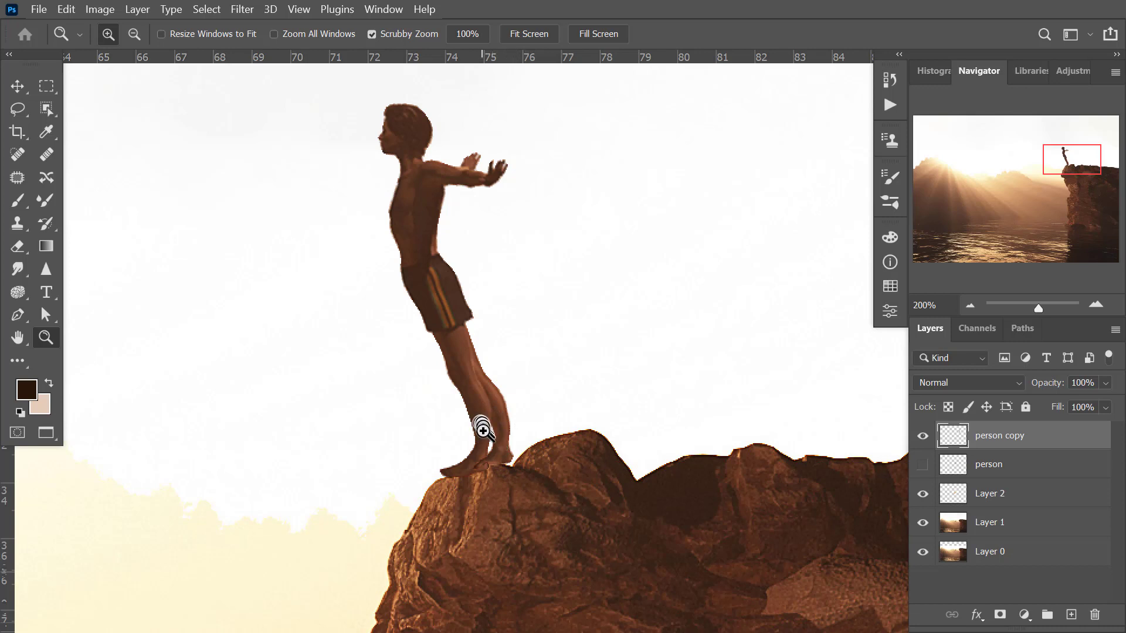
left_click(492, 430, "alt")
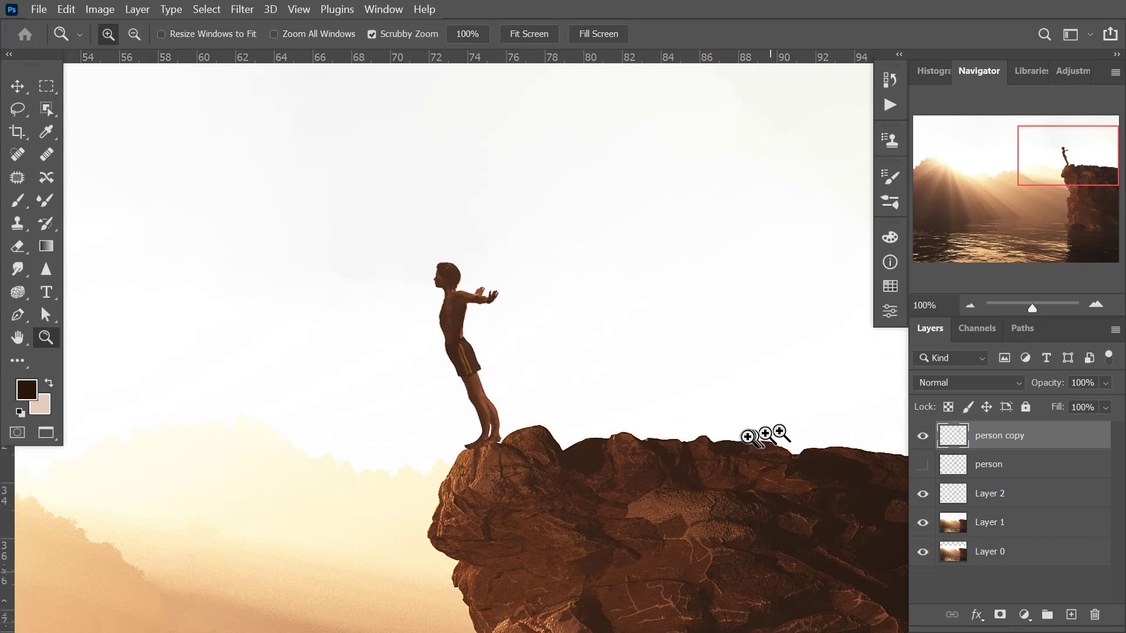
Rotate the diver about 5.55° clockwise around a pivot at the feet, and shift it slightly to sit on the rock.
key("ctrl+t")
left_click_drag(468, 357, 482, 441)
left_click_drag(515, 248, 534, 258)
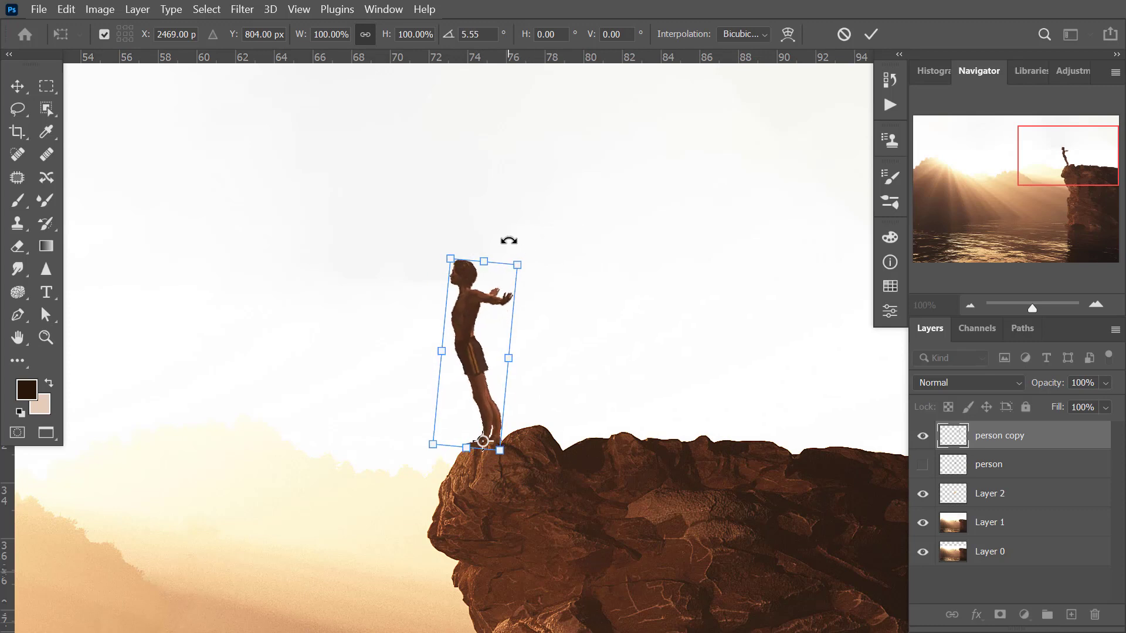
left_click(17, 86)
left_click_drag(480, 391, 492, 384)
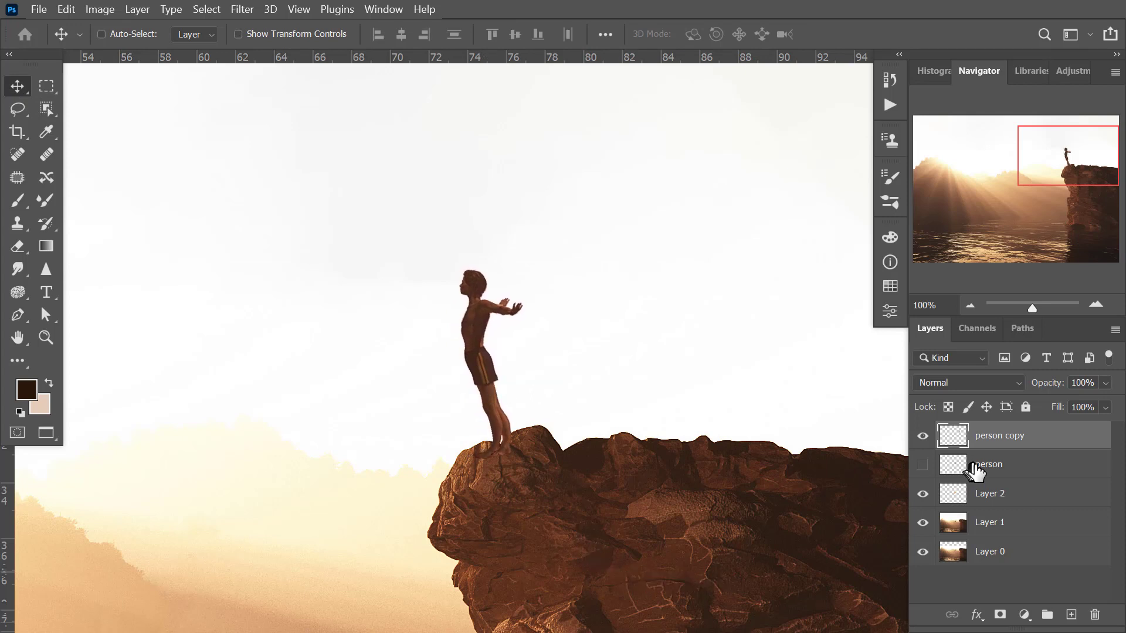
Add a new layer beneath the person copy layer and paint a dark shadow under the feet with a size 6 brush at 10% flow.
left_click(1000, 466)
left_click(1069, 616)
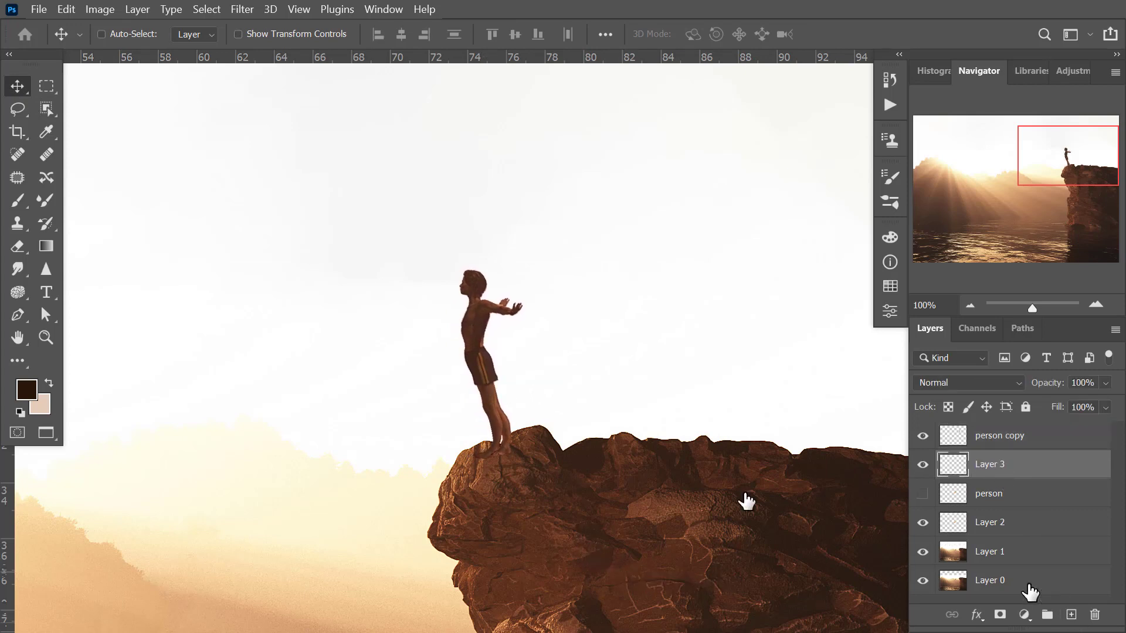
key("z")
left_click(513, 435)
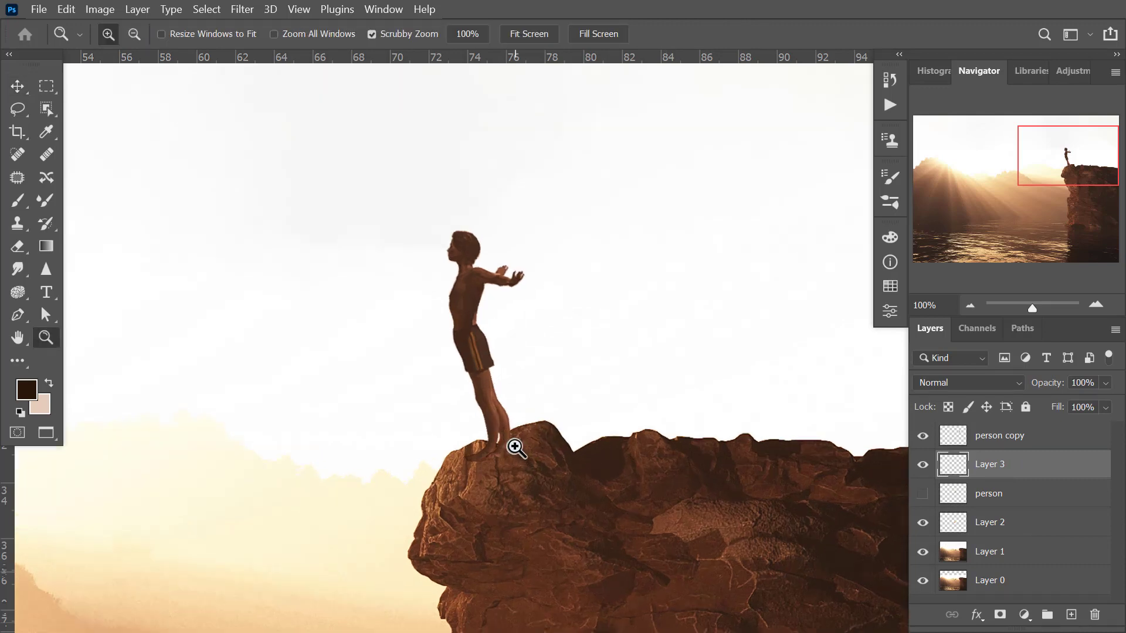
left_click(18, 200)
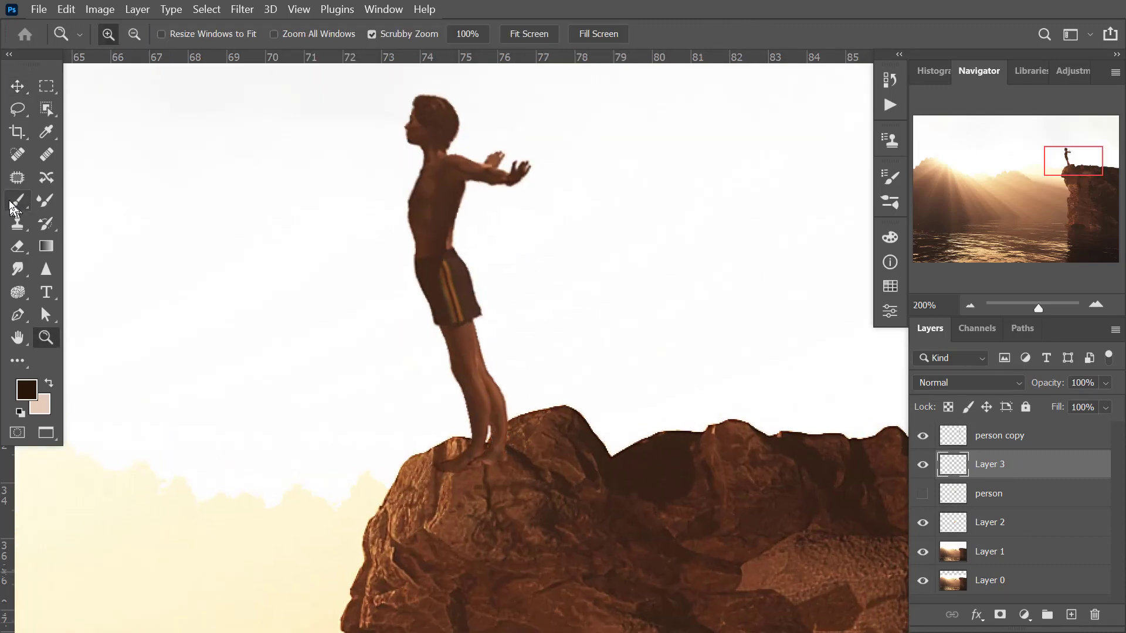
left_click(516, 35)
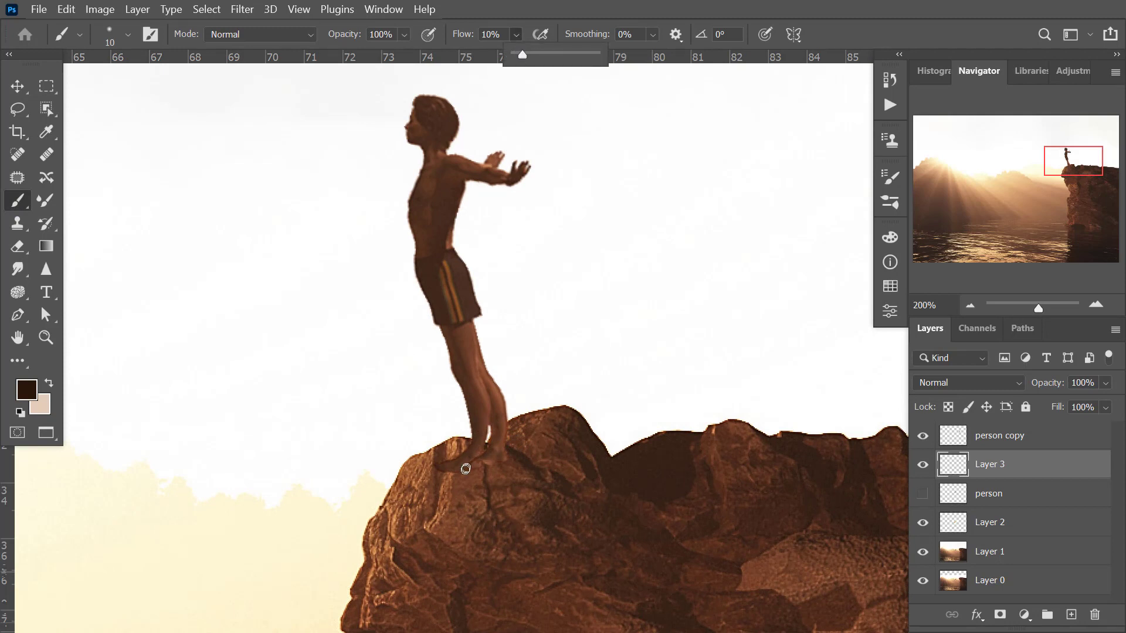
key("bracketleft")
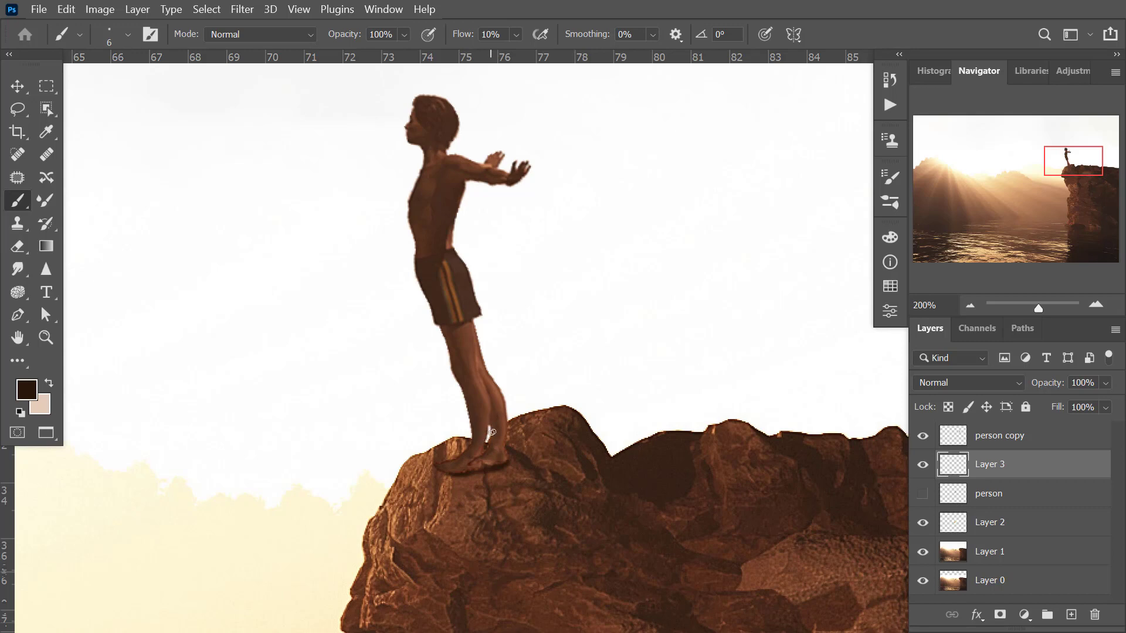
Review the whole composite and compare it with the original image on Layer 0 by toggling the other layers' visibility.
key("z")
left_click(460, 425, "alt")
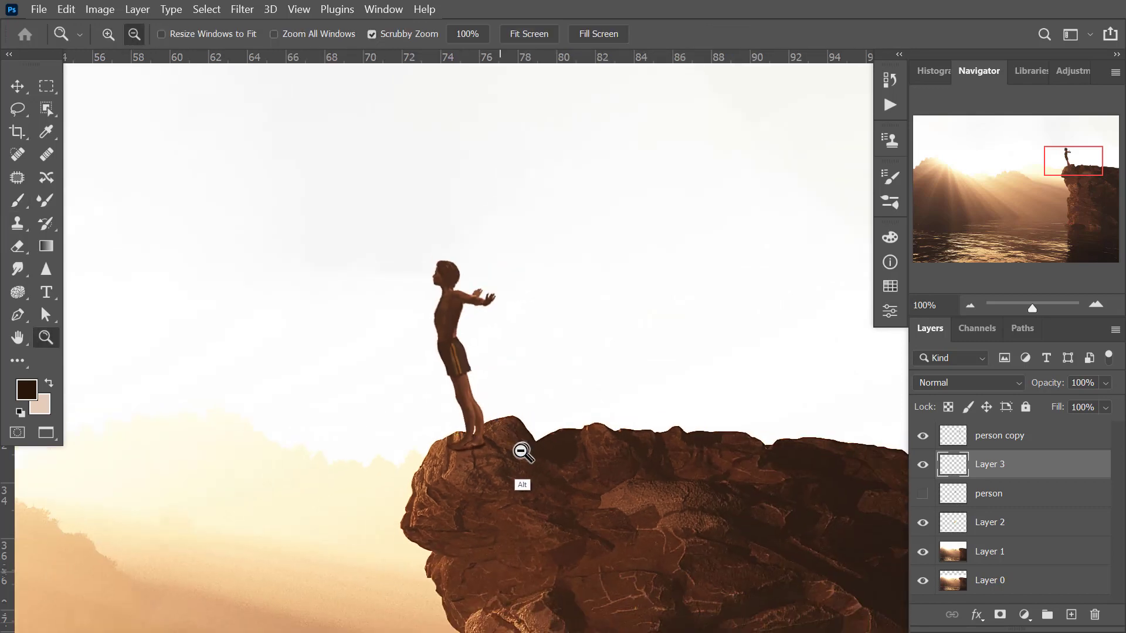
left_click(521, 478, "alt")
left_click(523, 480, "alt")
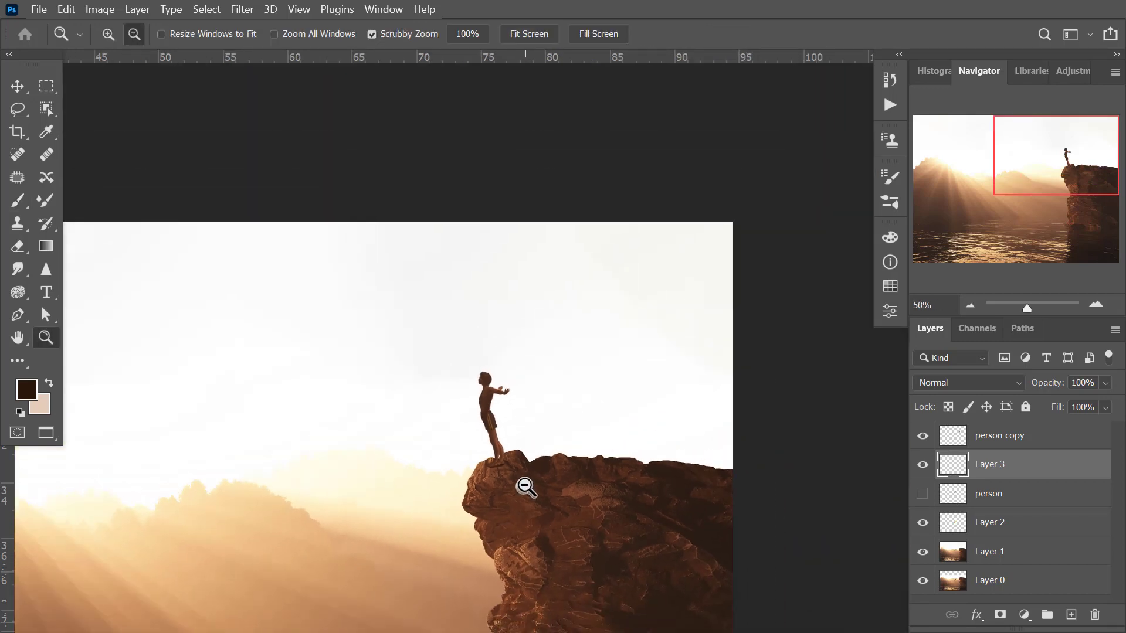
left_click_drag(564, 565, 673, 422)
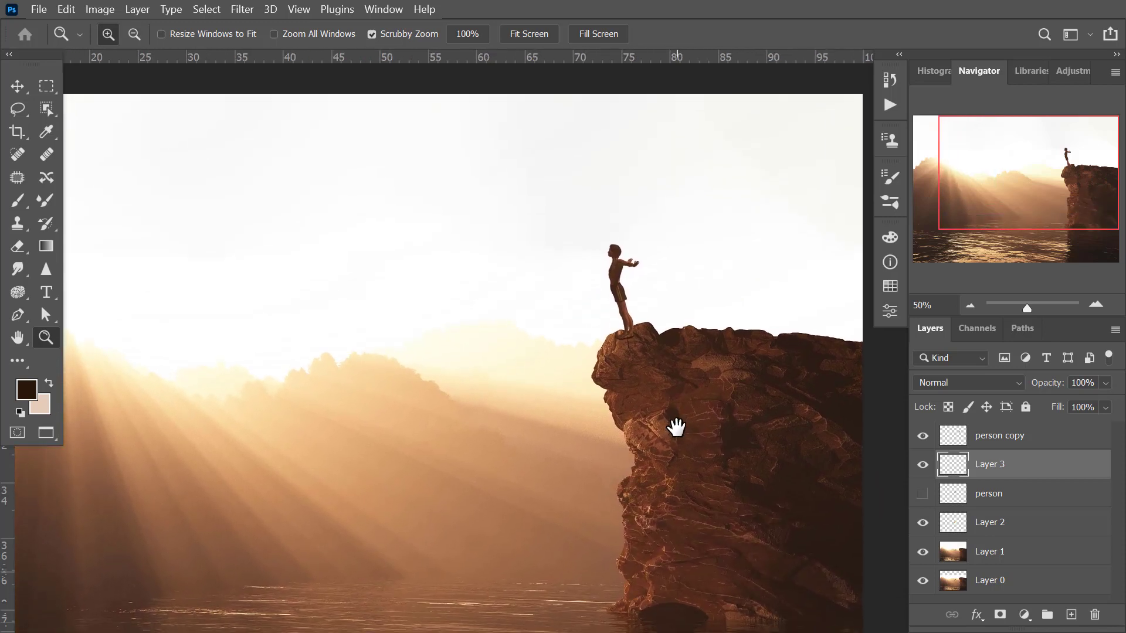
left_click_drag(525, 497, 545, 500)
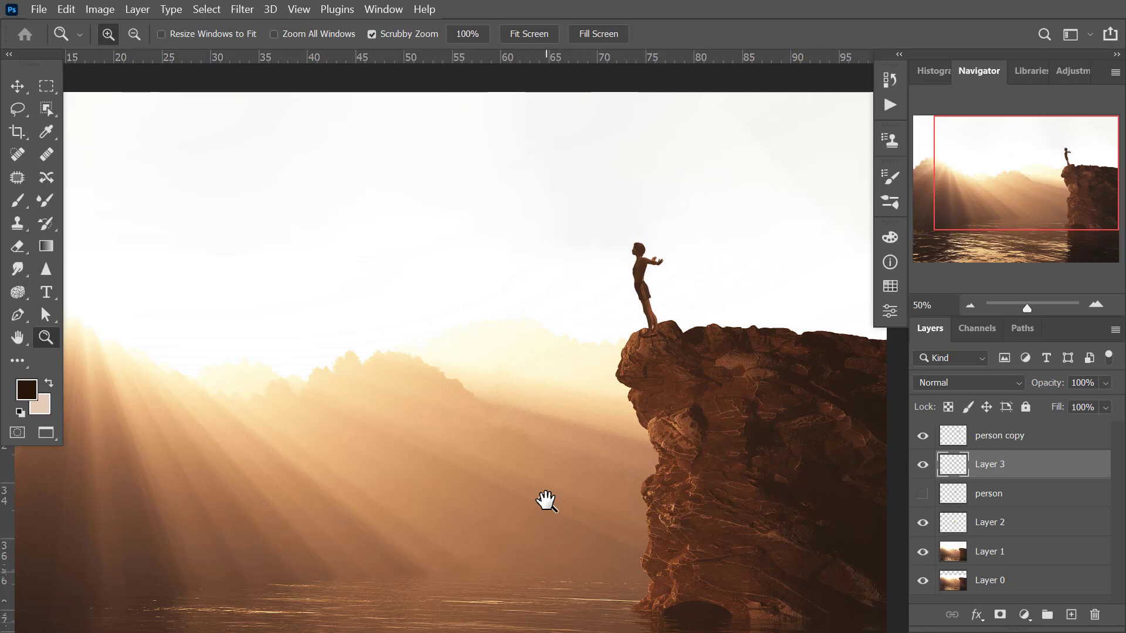
left_click(560, 518, "alt")
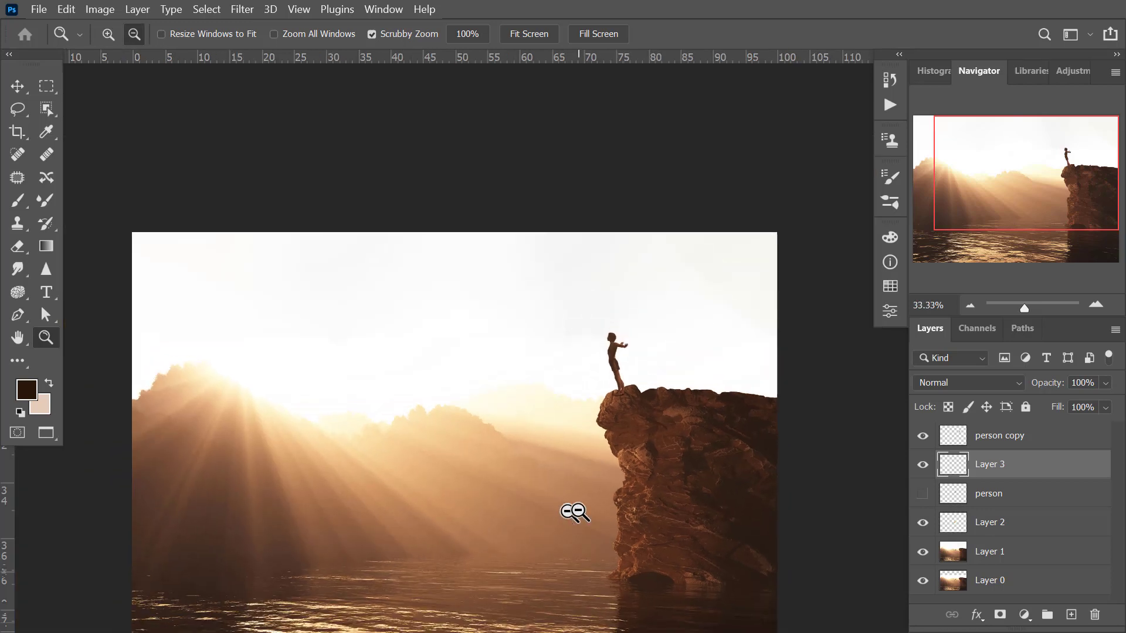
left_click_drag(600, 521, 621, 425)
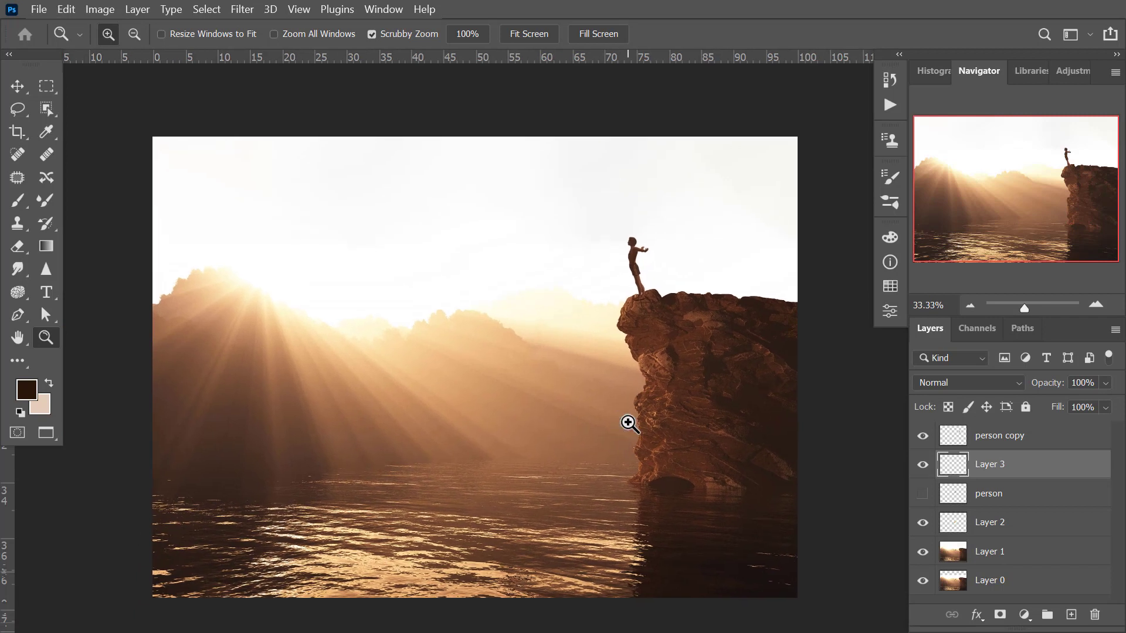
left_click(923, 581, "alt")
left_click(924, 588, "alt")
Inspect the diver's pose and the painted foot shadow at the cliff edge up close.
left_click(645, 375)
left_click(642, 383)
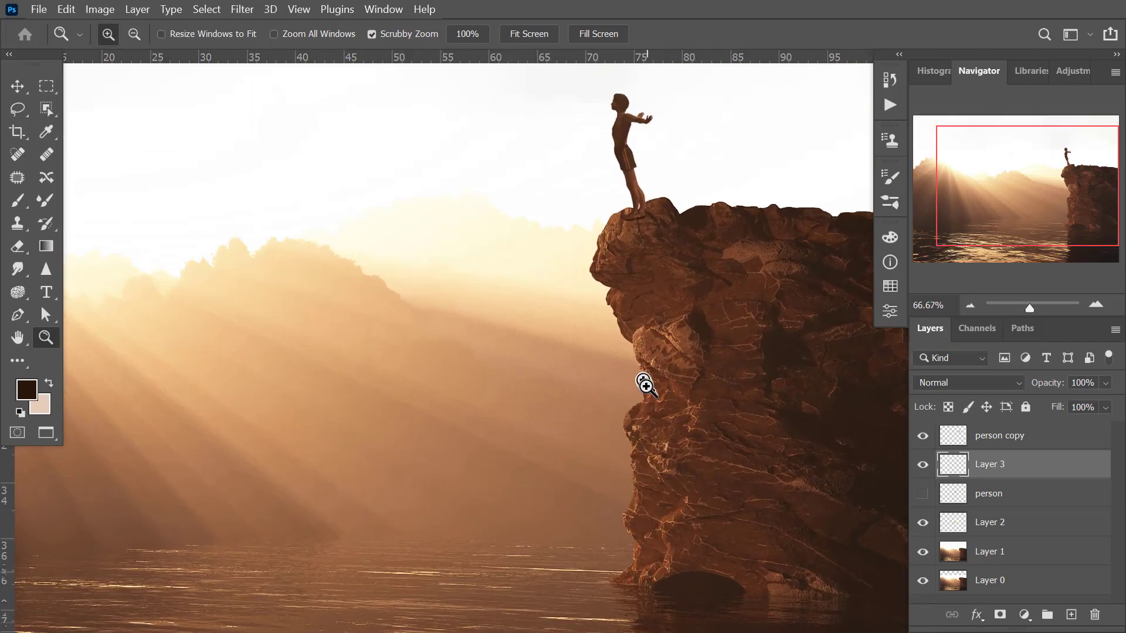
left_click_drag(598, 319, 631, 457)
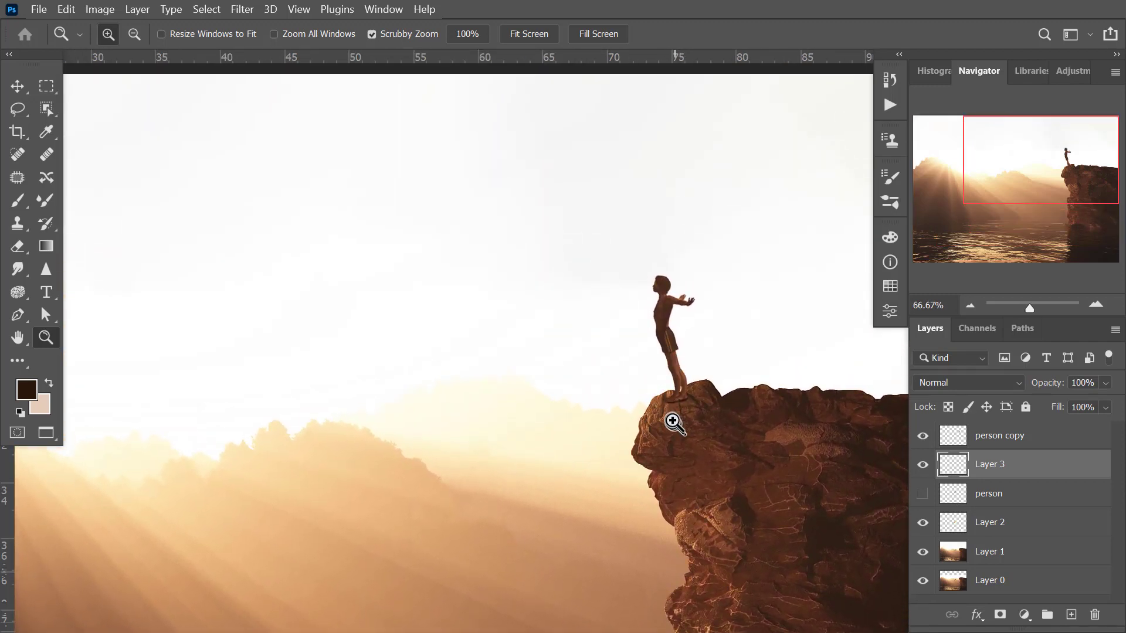
left_click(676, 423)
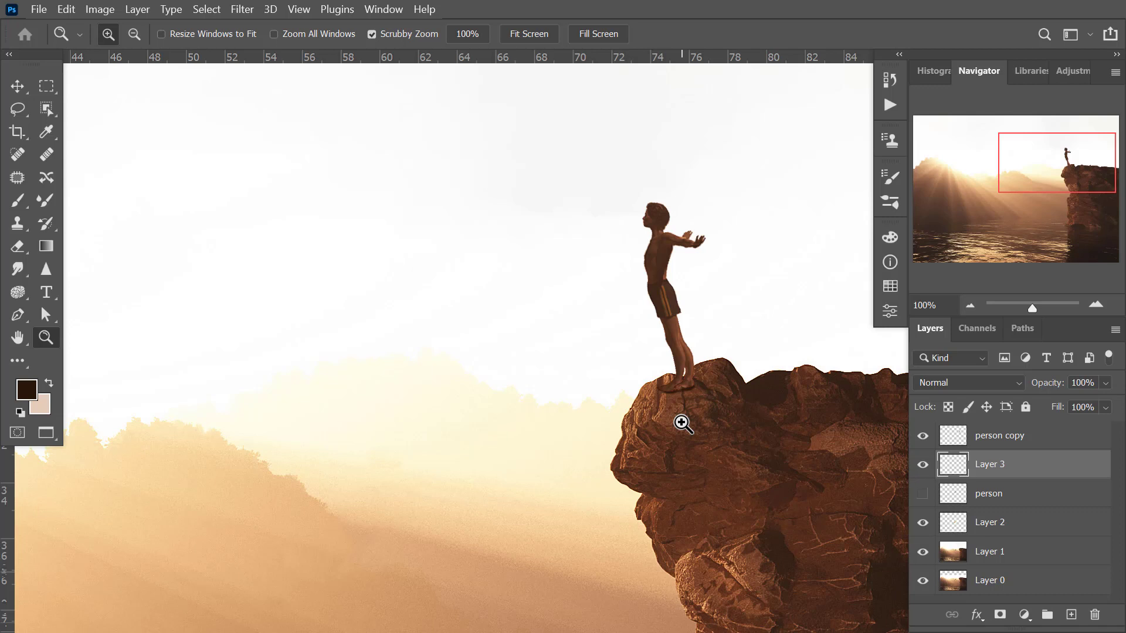
mouse_move(498, 485)
left_mouse_down()
mouse_move(563, 455)
mouse_move(501, 477)
left_mouse_up()
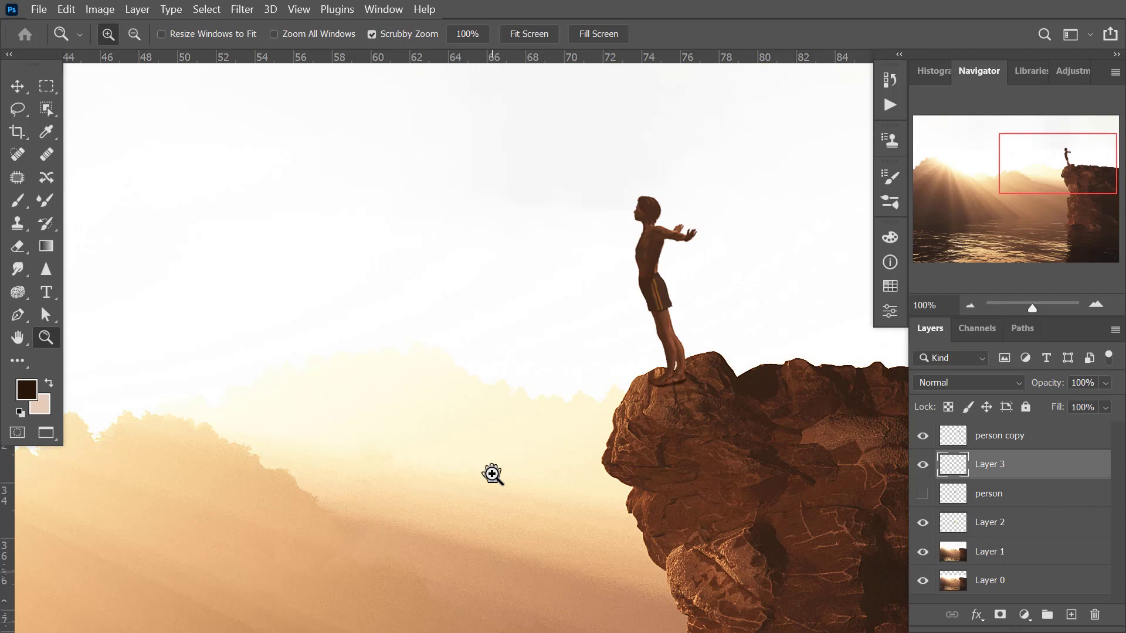
left_click_drag(493, 475, 531, 472)
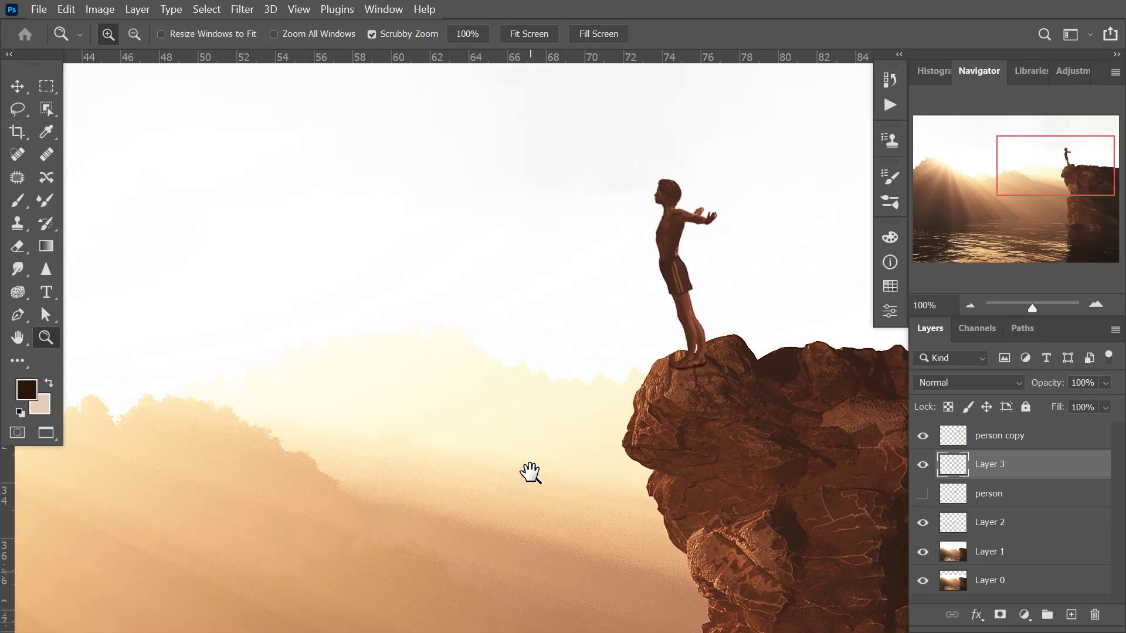
Return to the standard screen mode, switch to the AdobeStock_70989311.jpeg document and duplicate its Background layer.
key("f")
key("f")
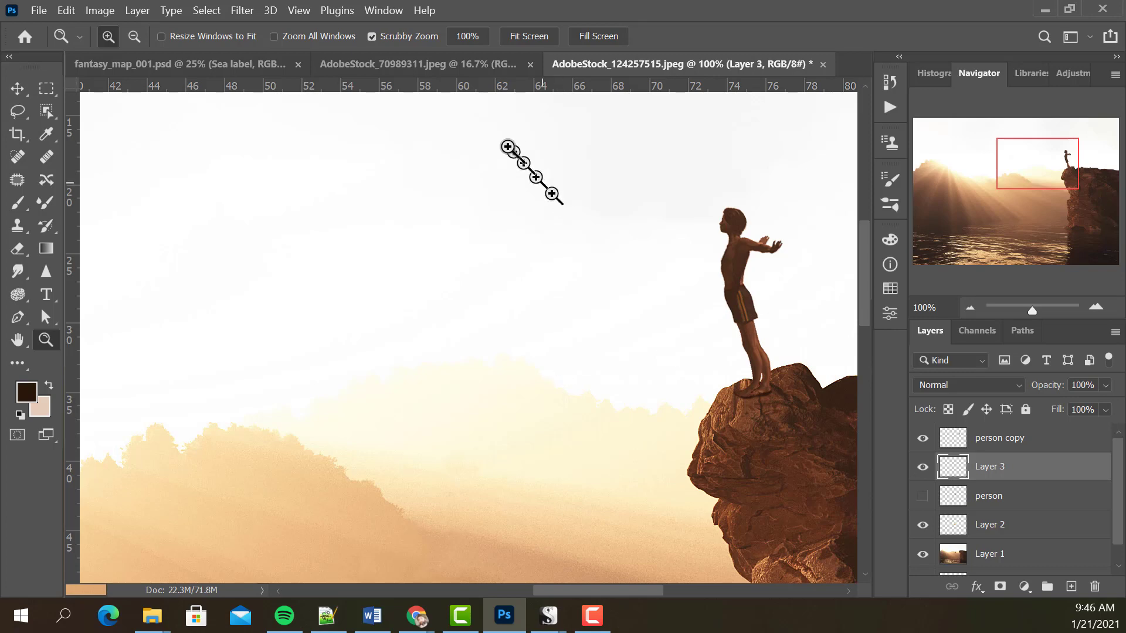
left_click(434, 63)
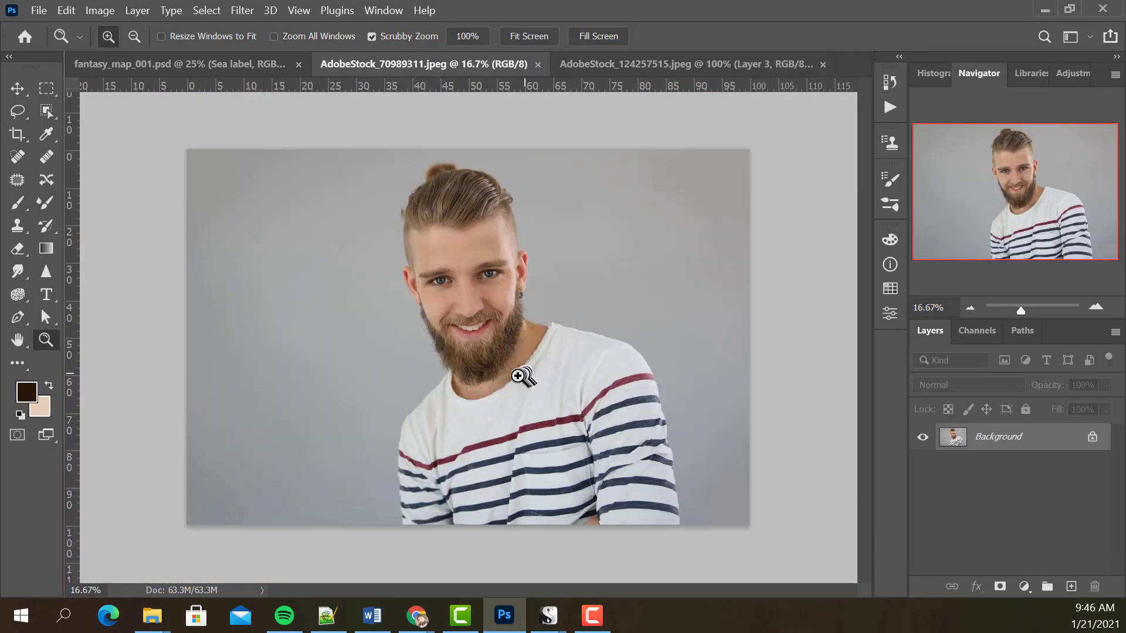
left_click(491, 359)
left_click_drag(556, 416, 523, 339)
left_click(503, 429)
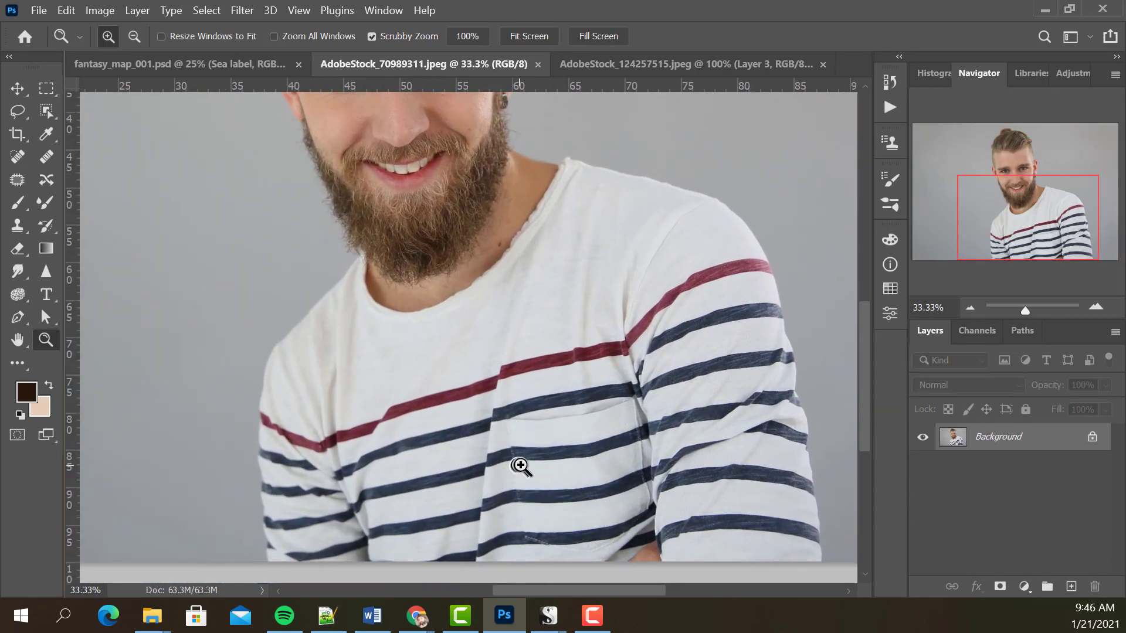
left_click(521, 465)
left_click_drag(515, 452, 535, 422)
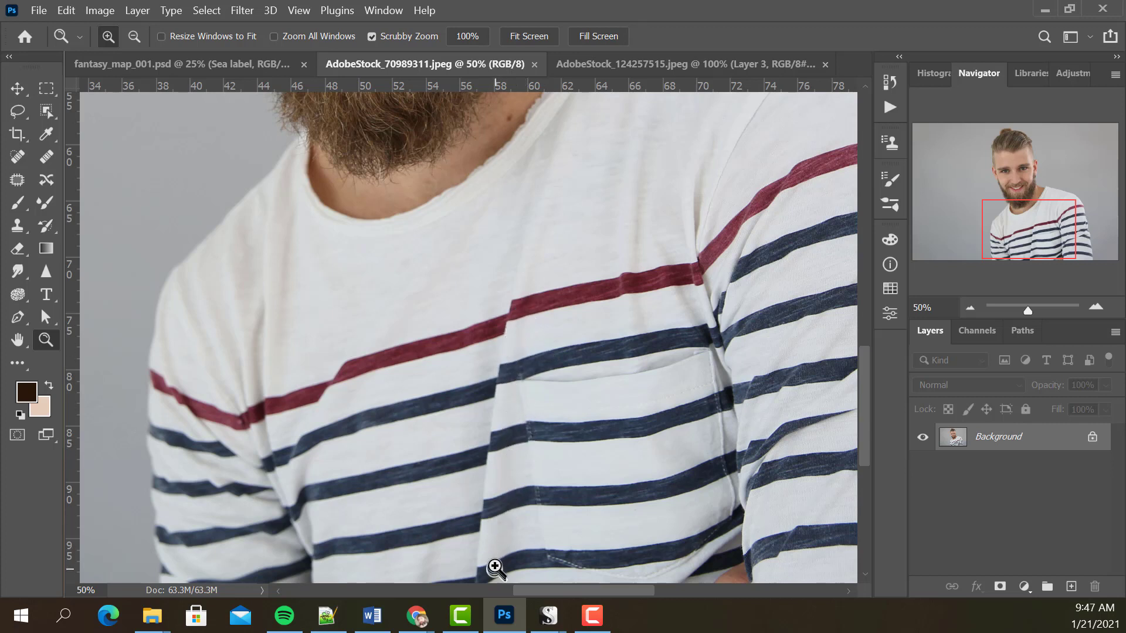
left_click_drag(531, 526, 556, 468)
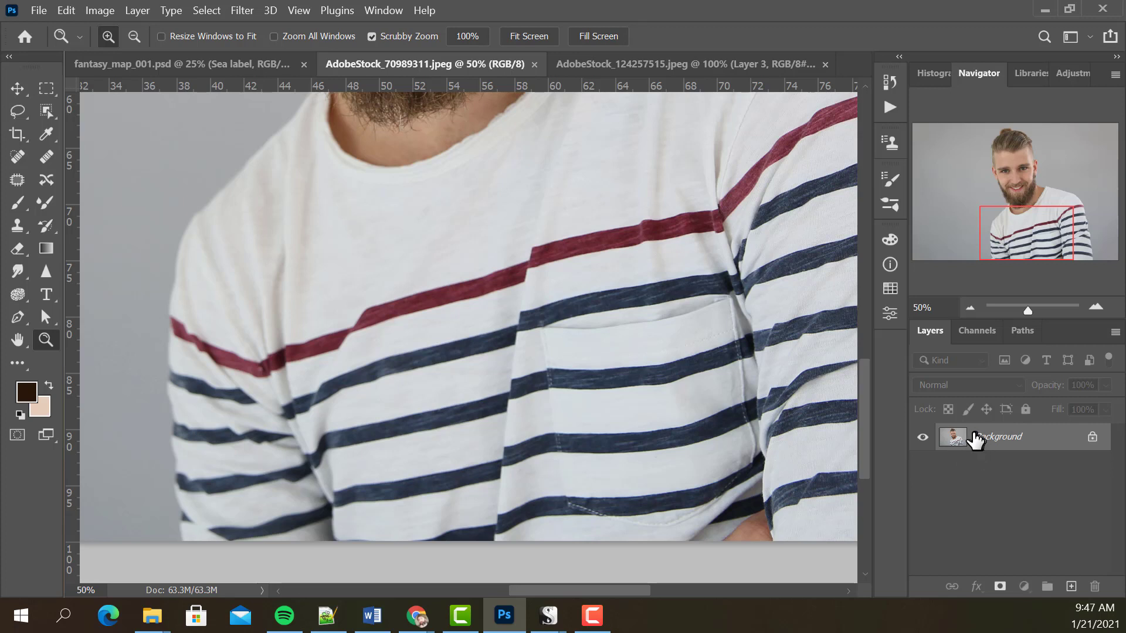
key("ctrl")
key("ctrl+j")
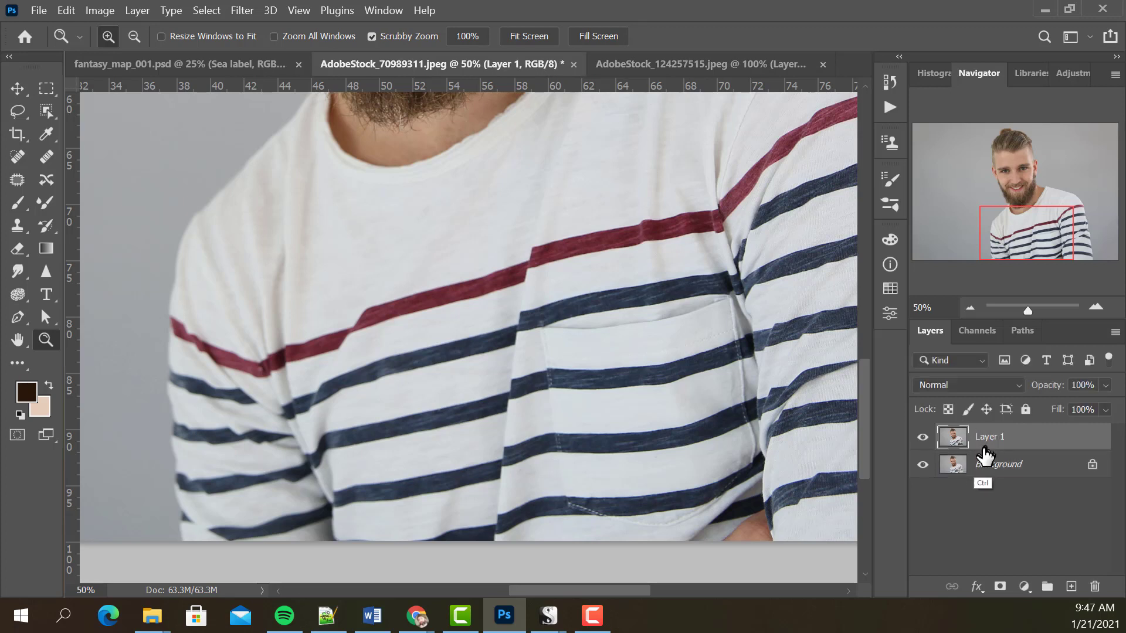
Start a Pen path at the image's lower edge and trace up the shirt's central fold to the upper edge of the red stripe.
scroll(630, 393, "up", 1)
scroll(630, 392, "up", 2)
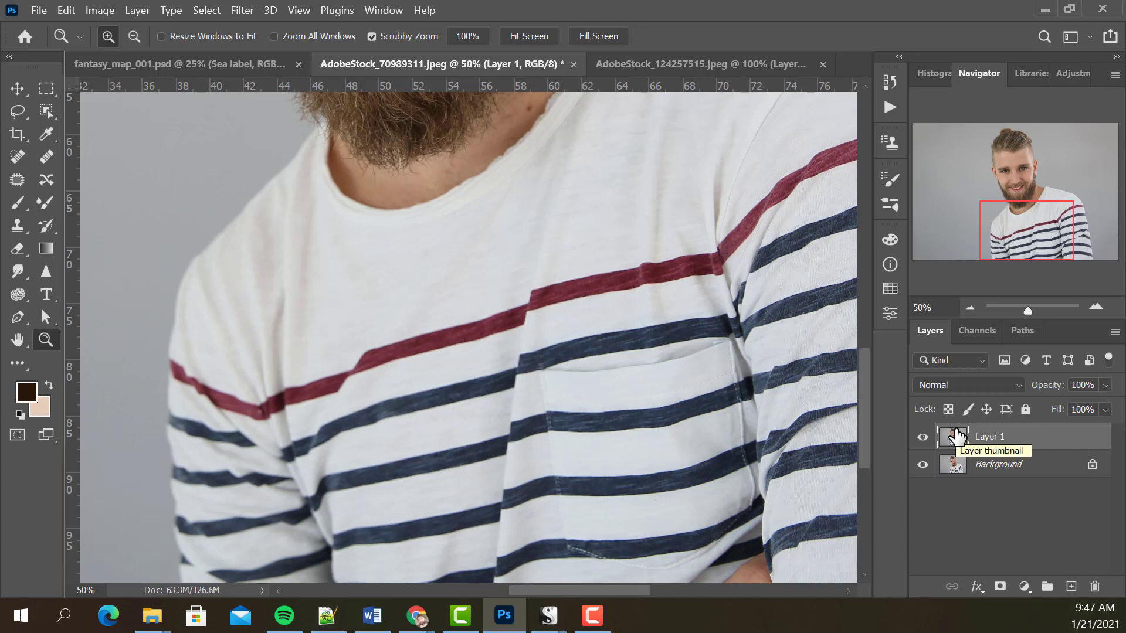
scroll(586, 469, "down", 3)
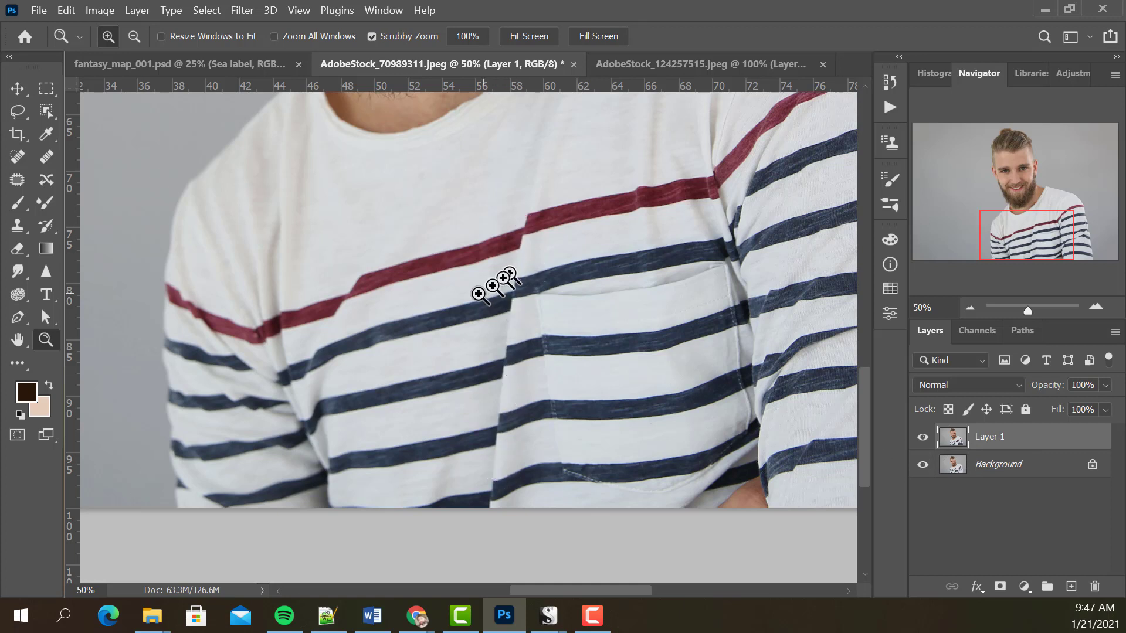
left_click(17, 317)
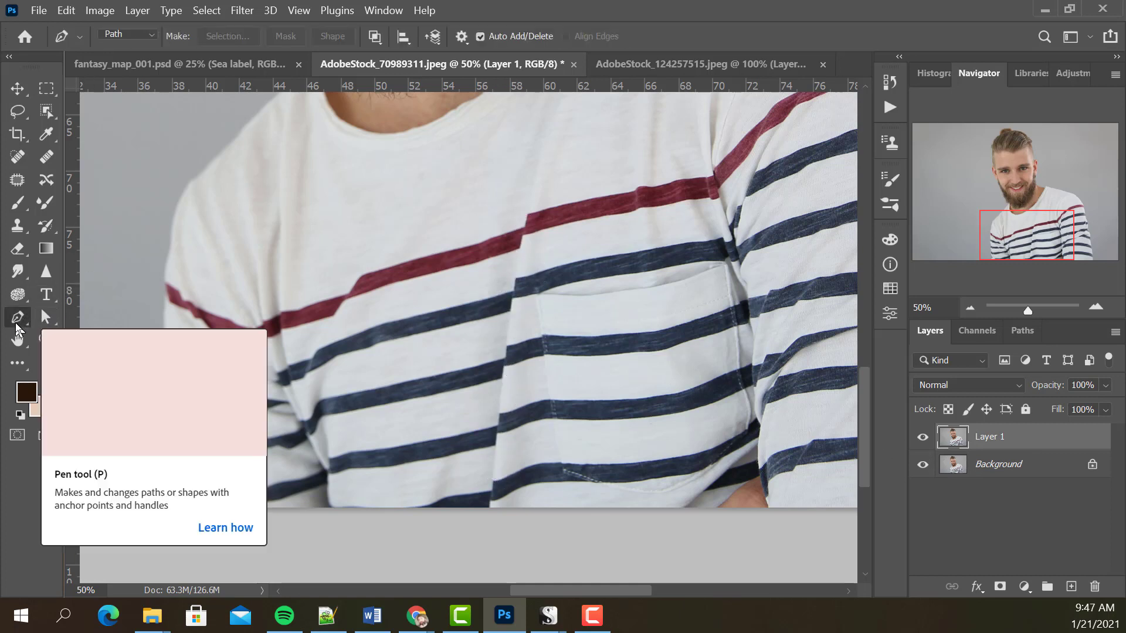
left_click(490, 508)
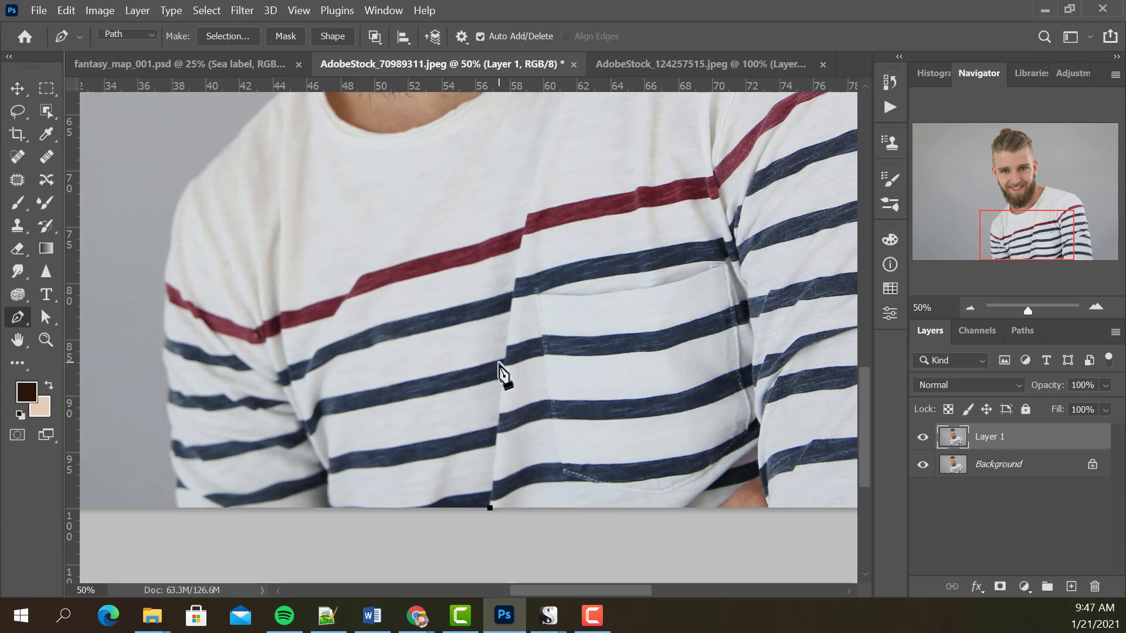
left_click_drag(503, 385, 503, 360)
left_click_drag(527, 213, 530, 200)
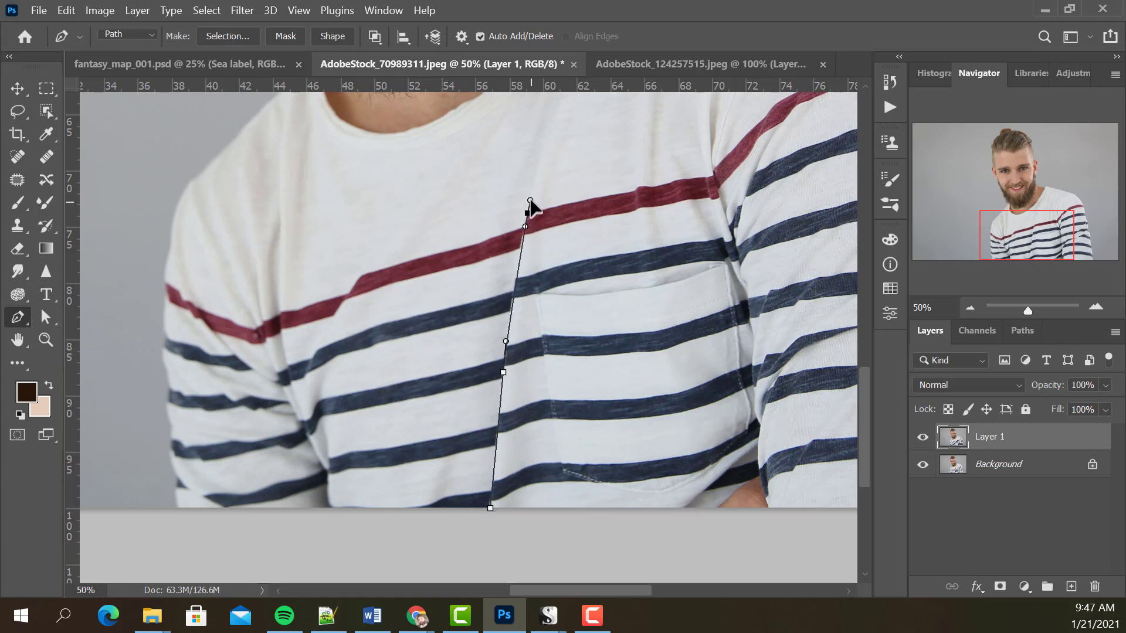
Continue the path above the red stripe, down the armhole seam to below the image's lower edge, and close it at the starting point.
left_click(702, 159)
left_click_drag(738, 282, 749, 336)
left_click_drag(759, 427, 756, 456)
left_click(752, 497)
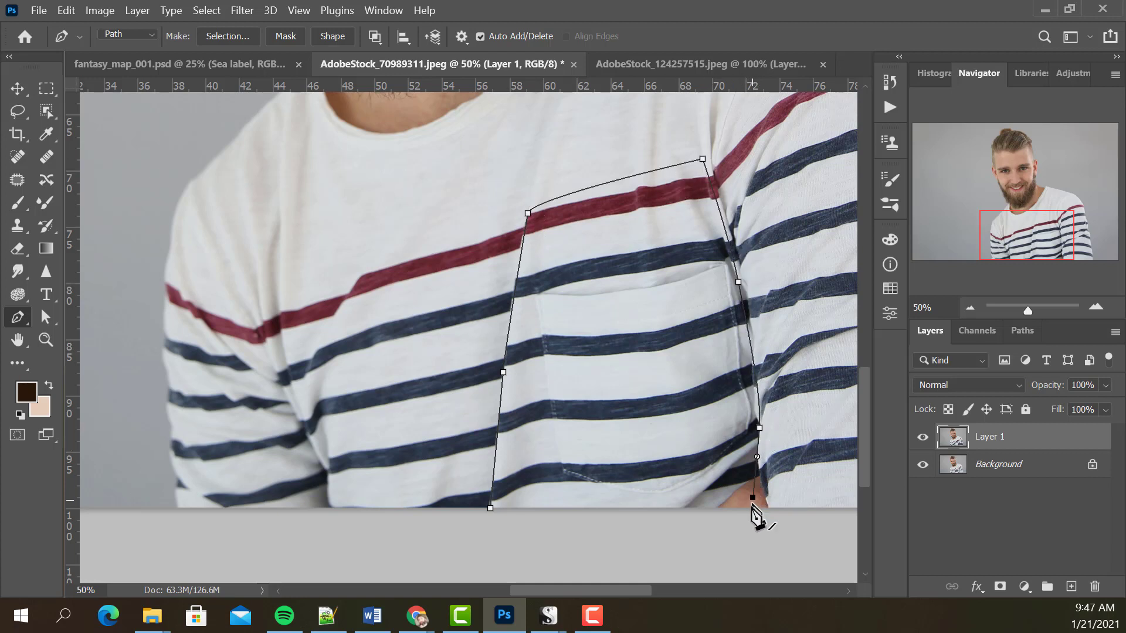
left_click(748, 524)
left_click(563, 520)
left_click(491, 508)
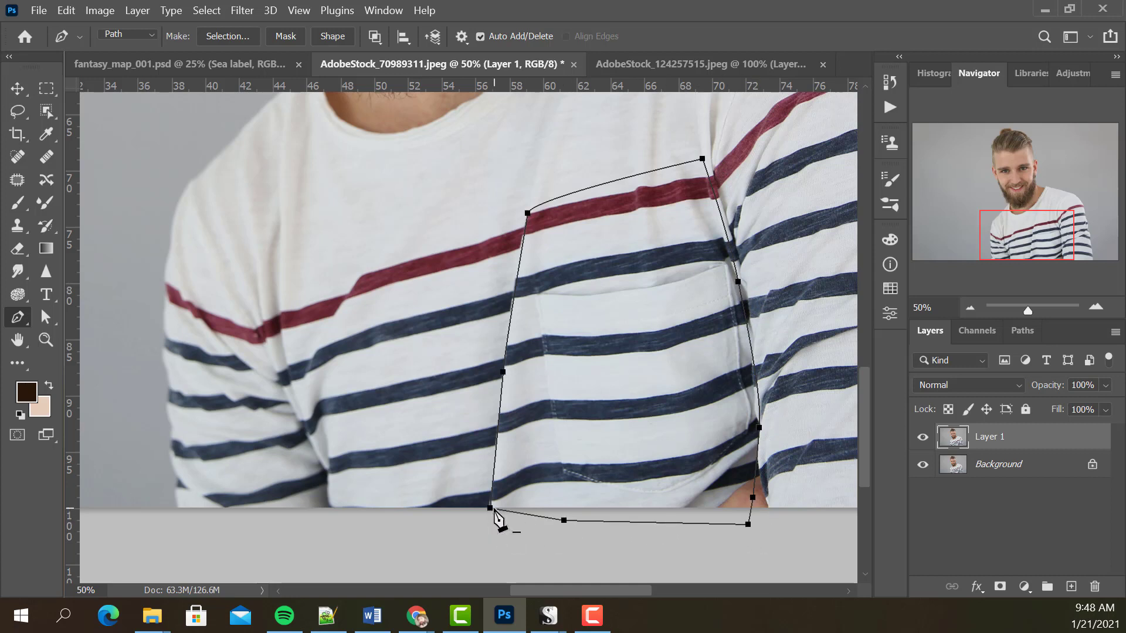
Turn the closed path into a selection and copy that shirt section onto its own layer.
key("ctrl+Return")
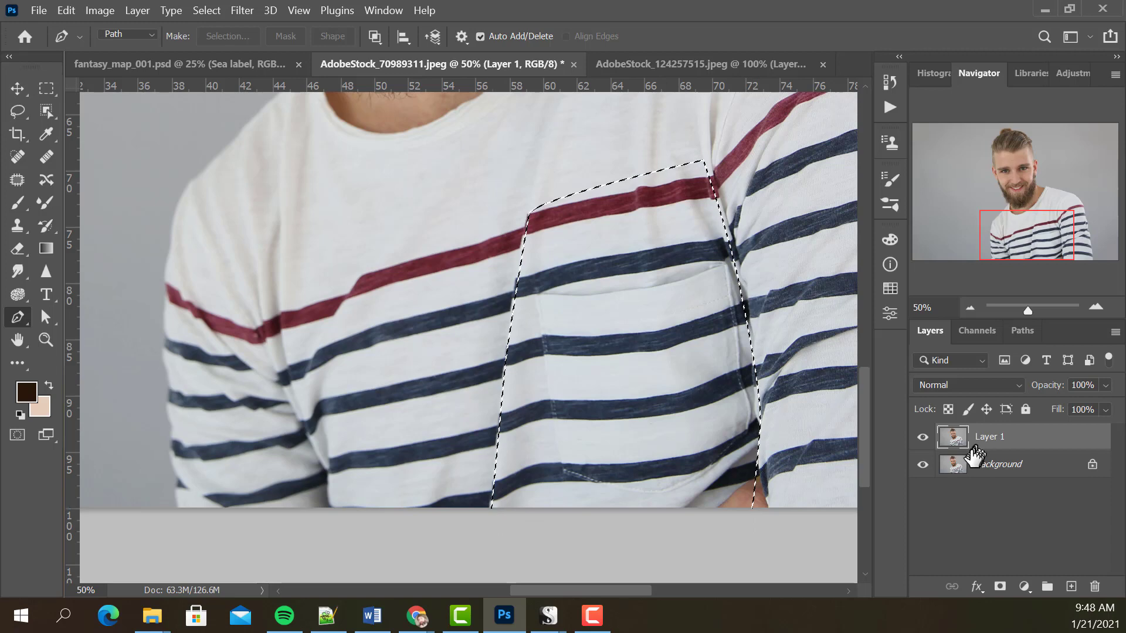
key("ctrl+j")
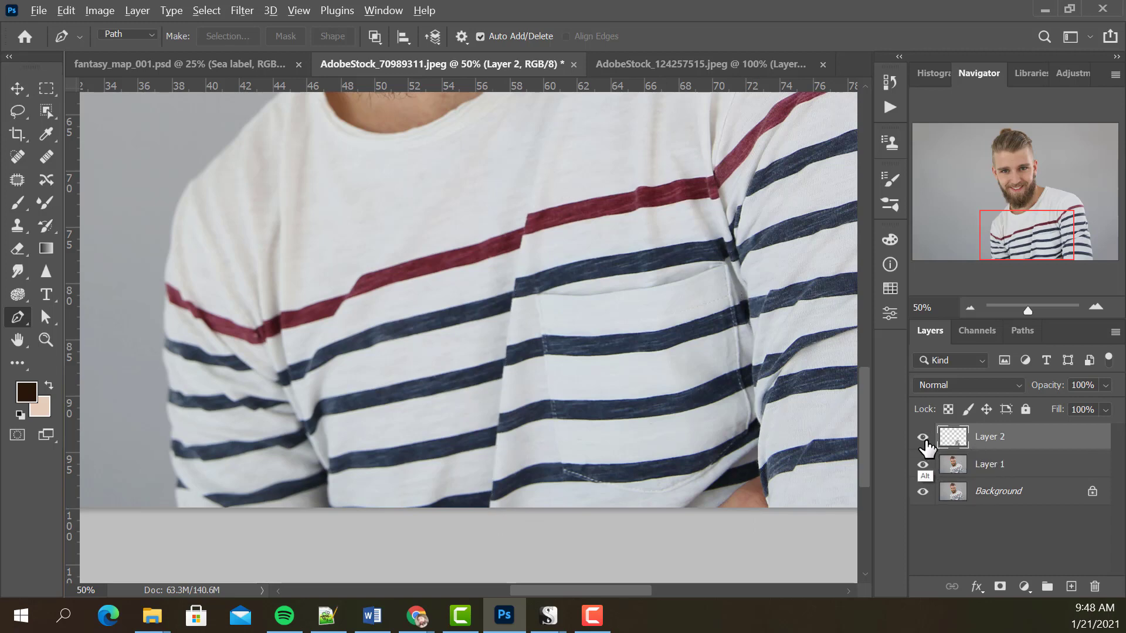
left_click(923, 439, "alt")
left_click(924, 441, "alt")
Start Puppet Warp on the copied shirt section with the mesh hidden, and pin its stripe ends in place along the armhole seam.
left_click_drag(571, 331, 550, 391)
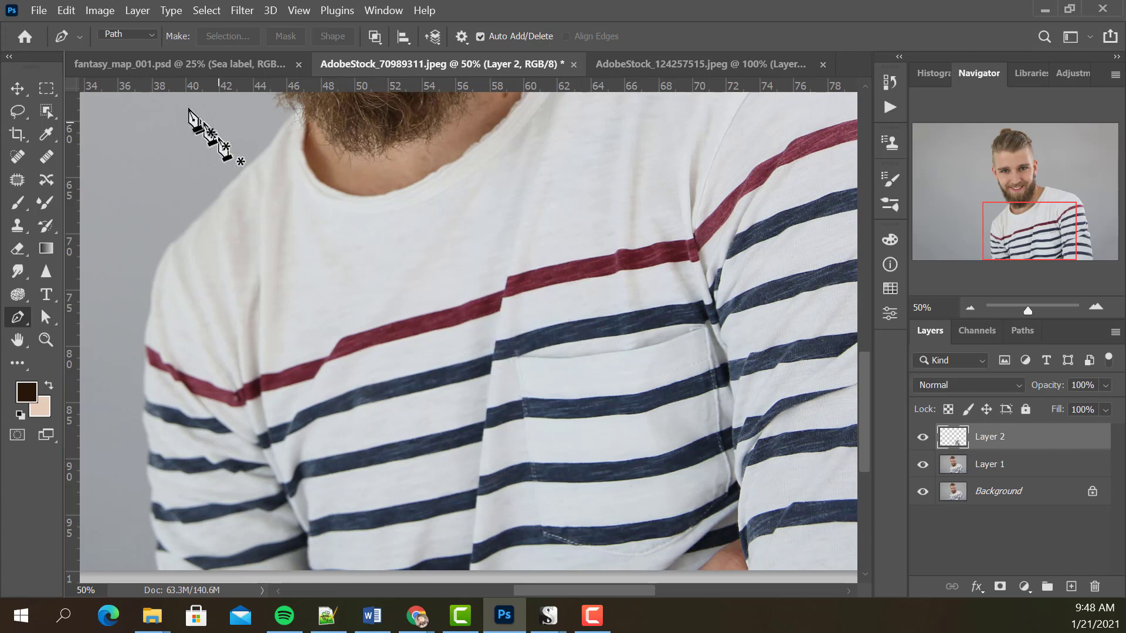
left_click(73, 14)
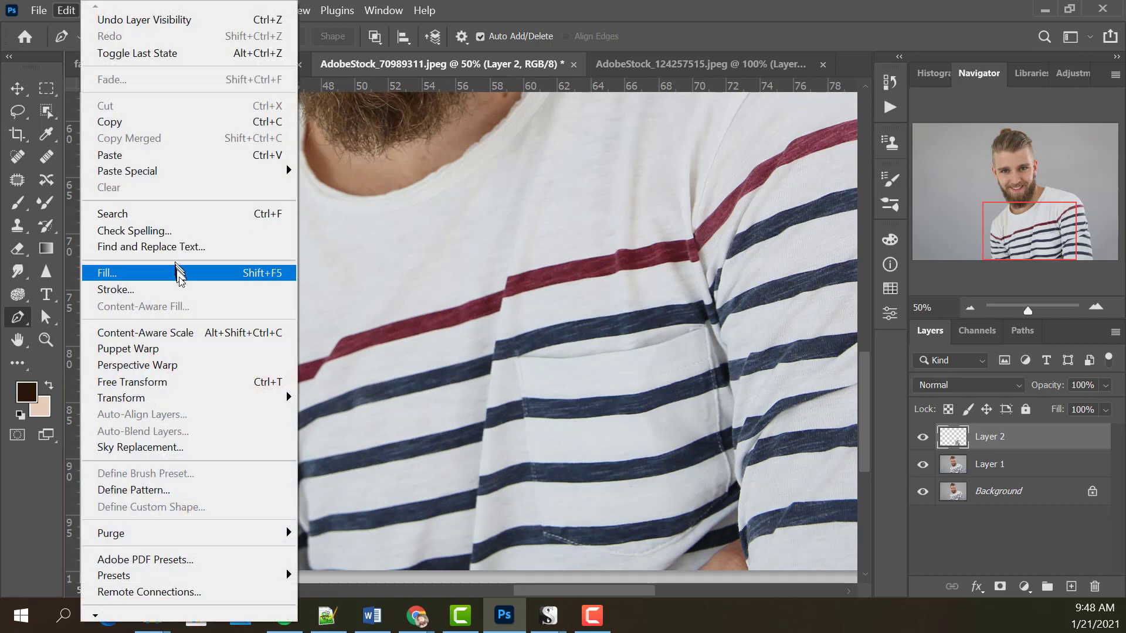
left_click(176, 351)
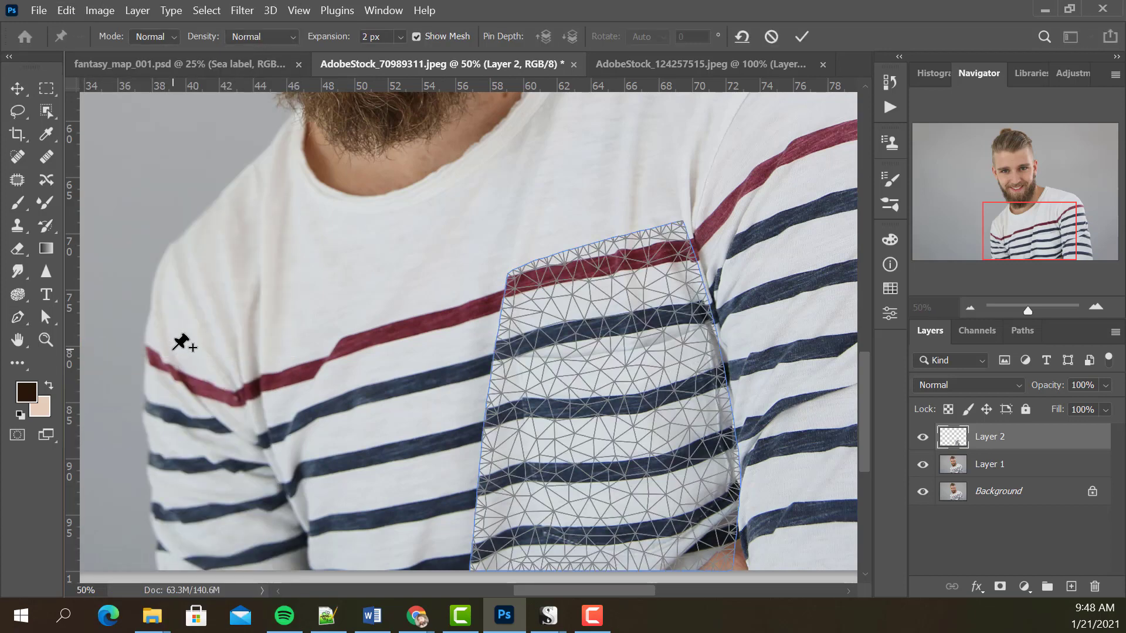
left_click(414, 37)
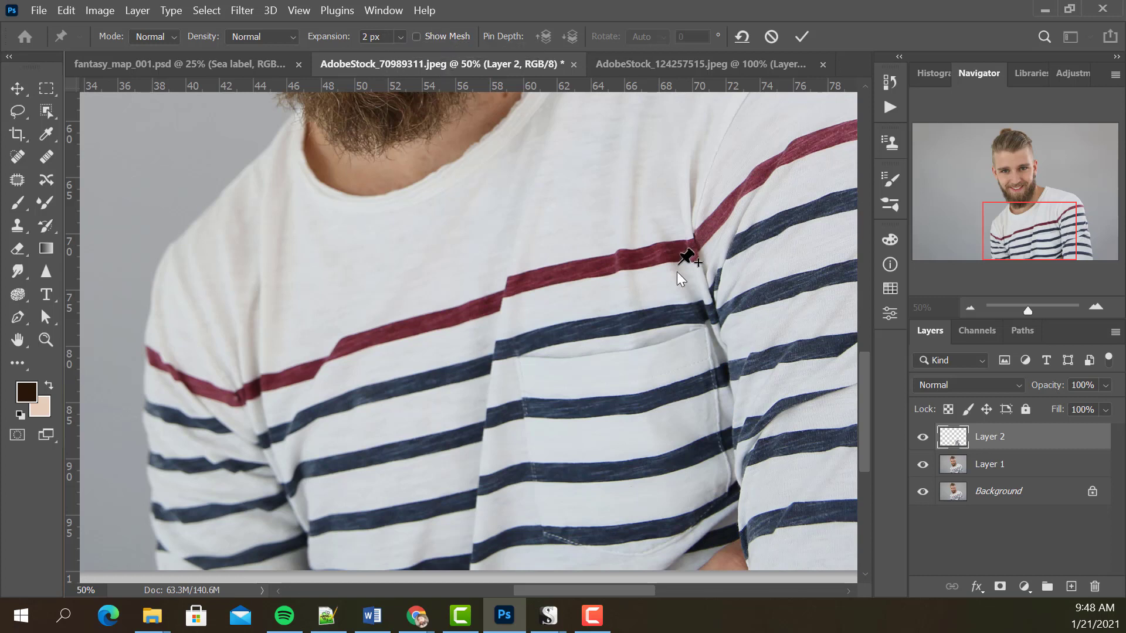
left_click(680, 251)
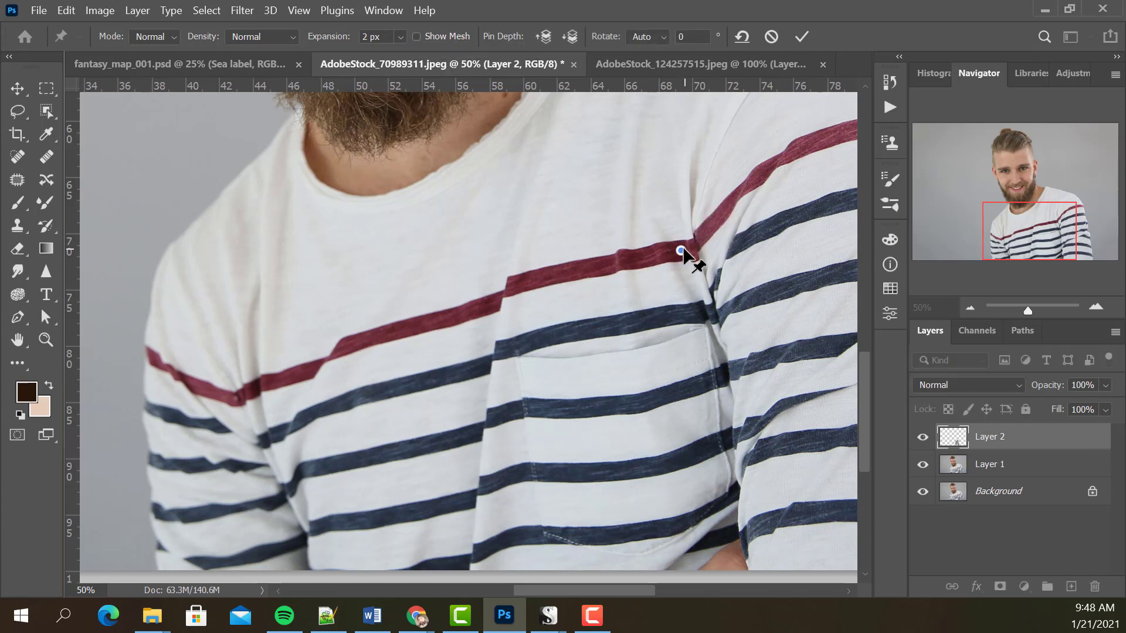
left_click(692, 313)
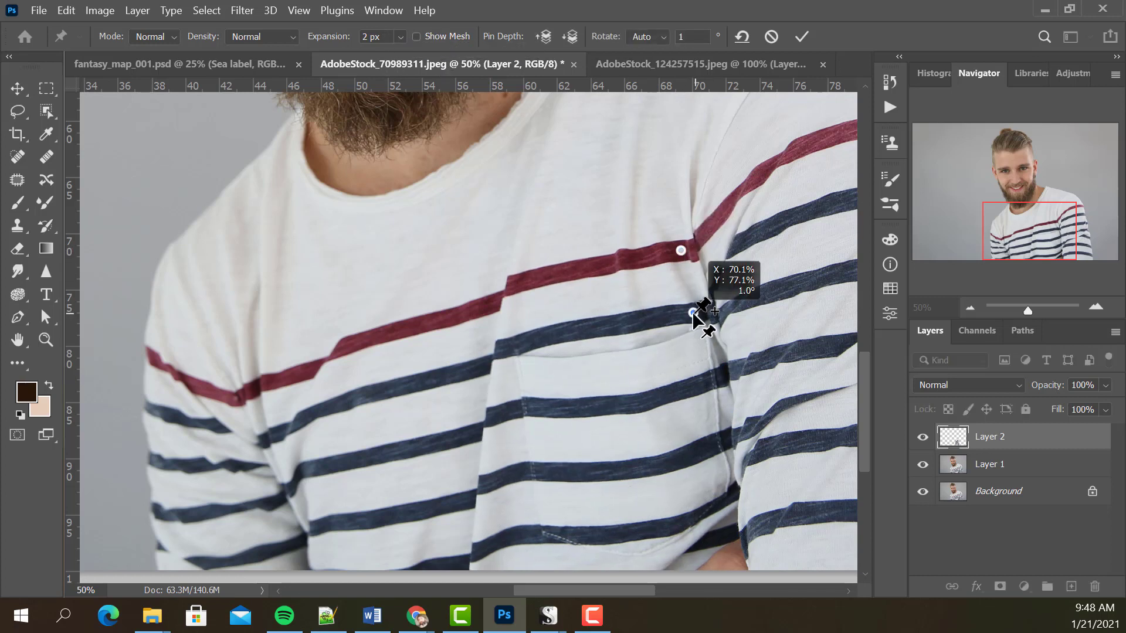
left_click(701, 384)
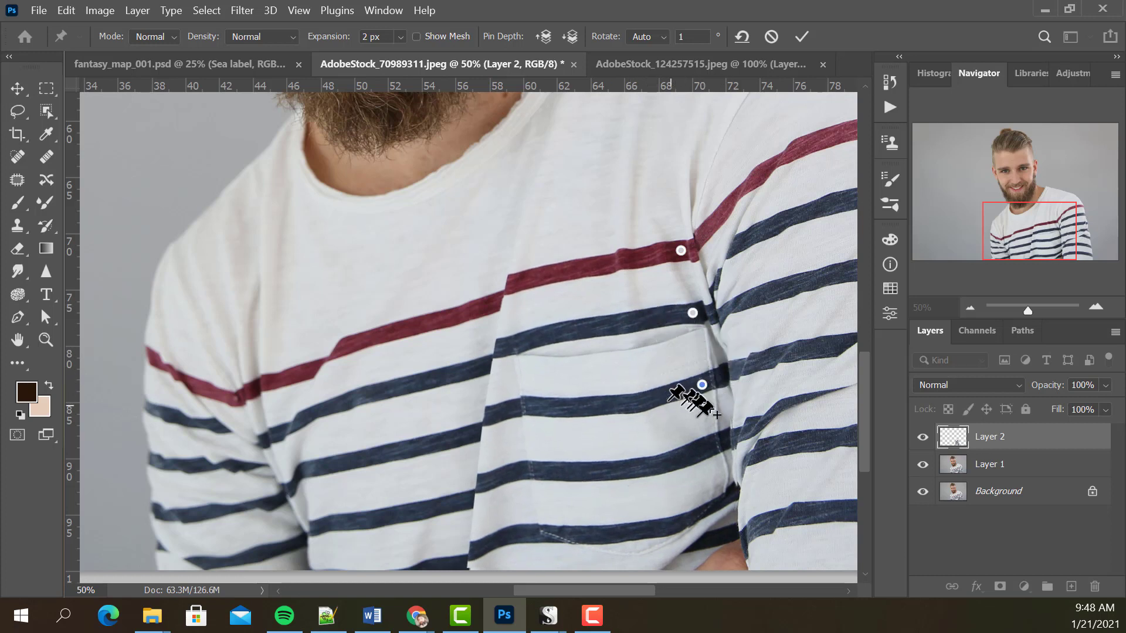
left_click(711, 445)
left_click(728, 495)
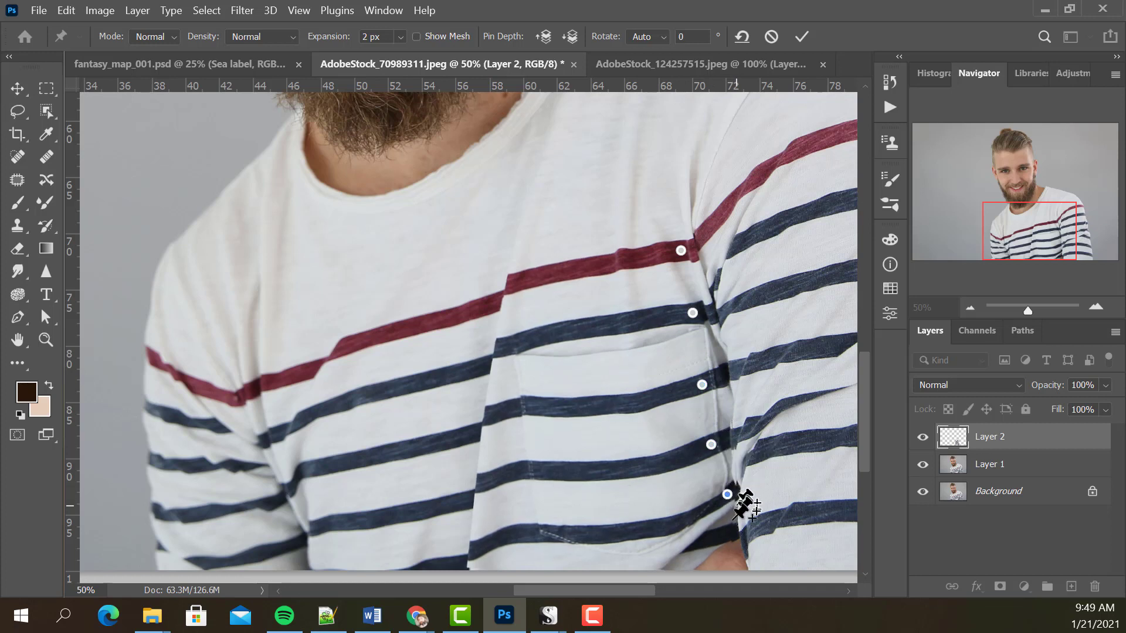
left_click(730, 530)
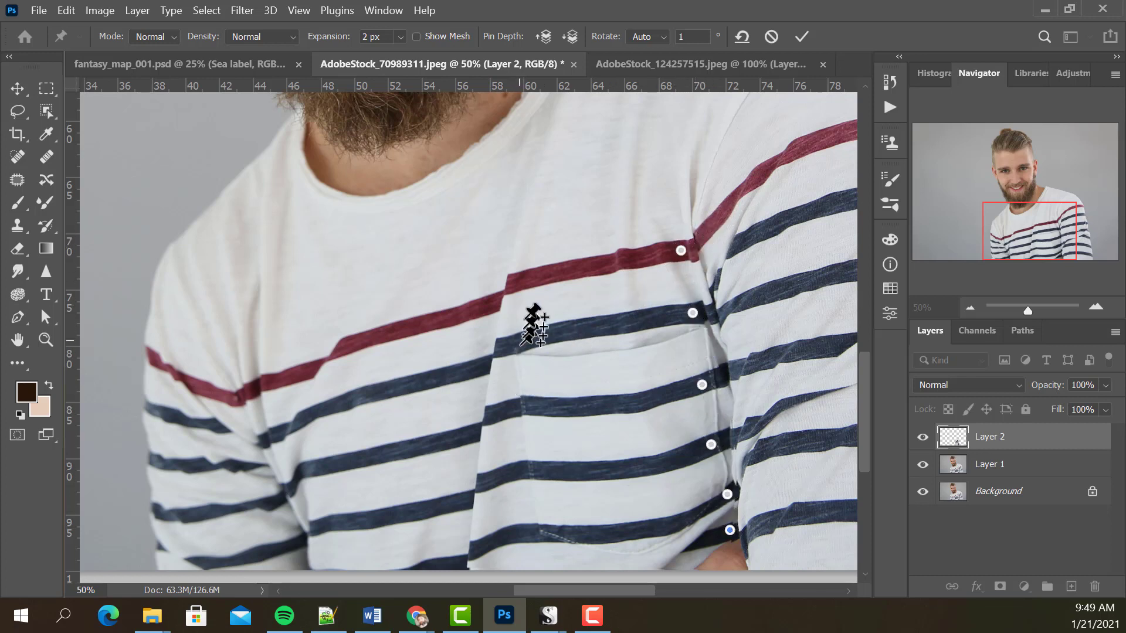
Pin the stripe ends along the central fold, shift them onto the matching stripes across the fold, and apply the warp.
left_click_drag(515, 283, 505, 300)
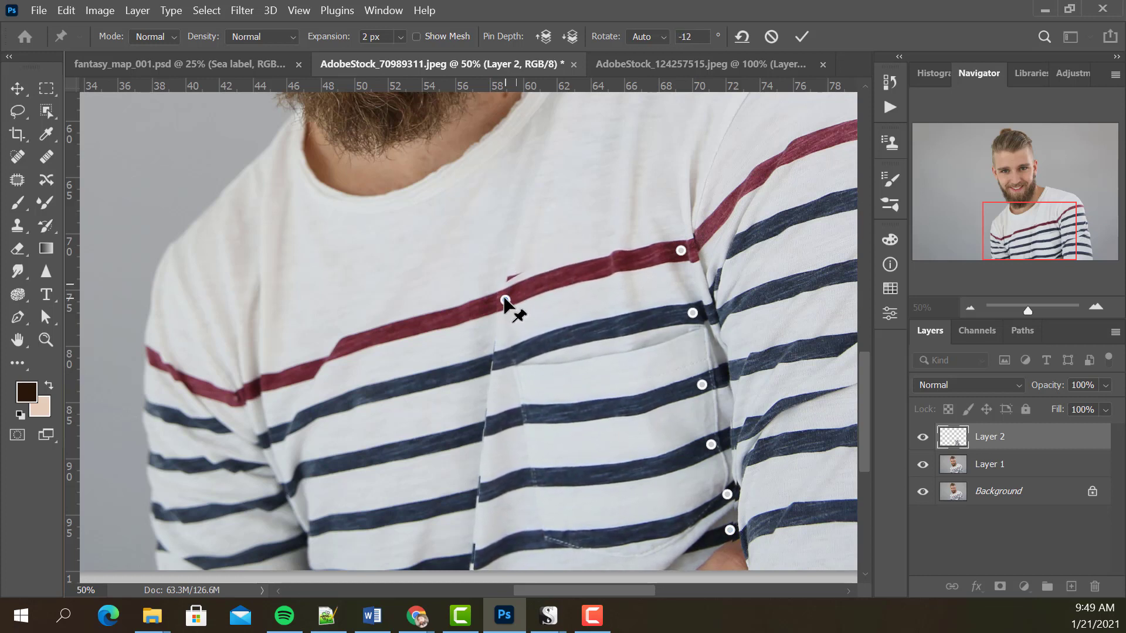
left_click_drag(497, 362, 494, 364)
left_click(487, 430)
left_click_drag(488, 431, 485, 434)
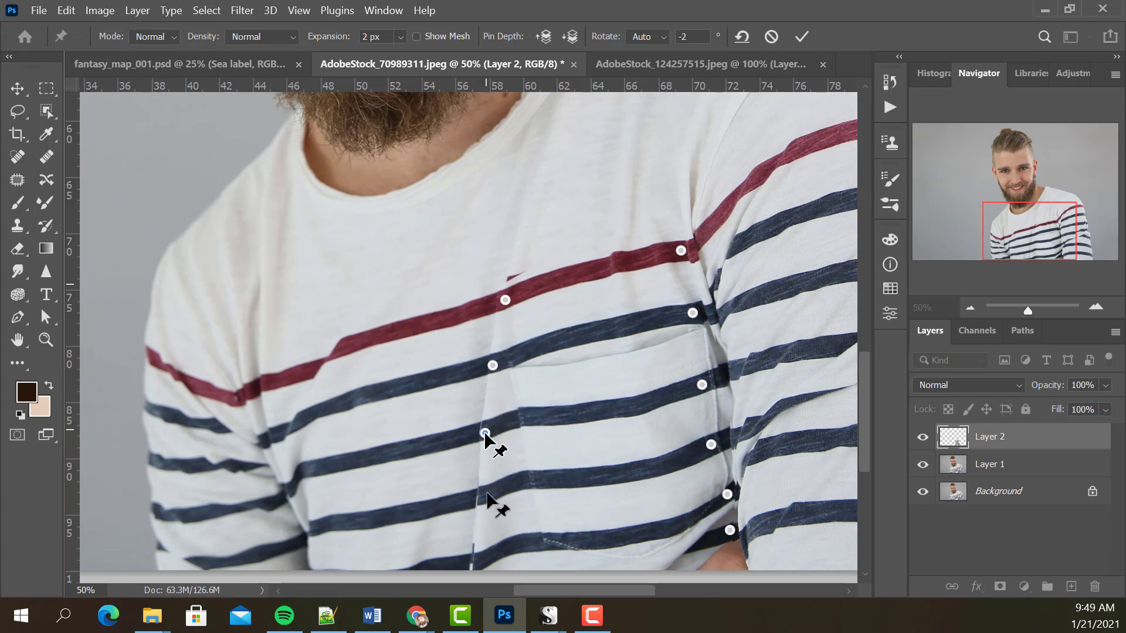
left_click_drag(482, 500, 481, 499)
left_click(477, 562)
left_click_drag(476, 560, 474, 562)
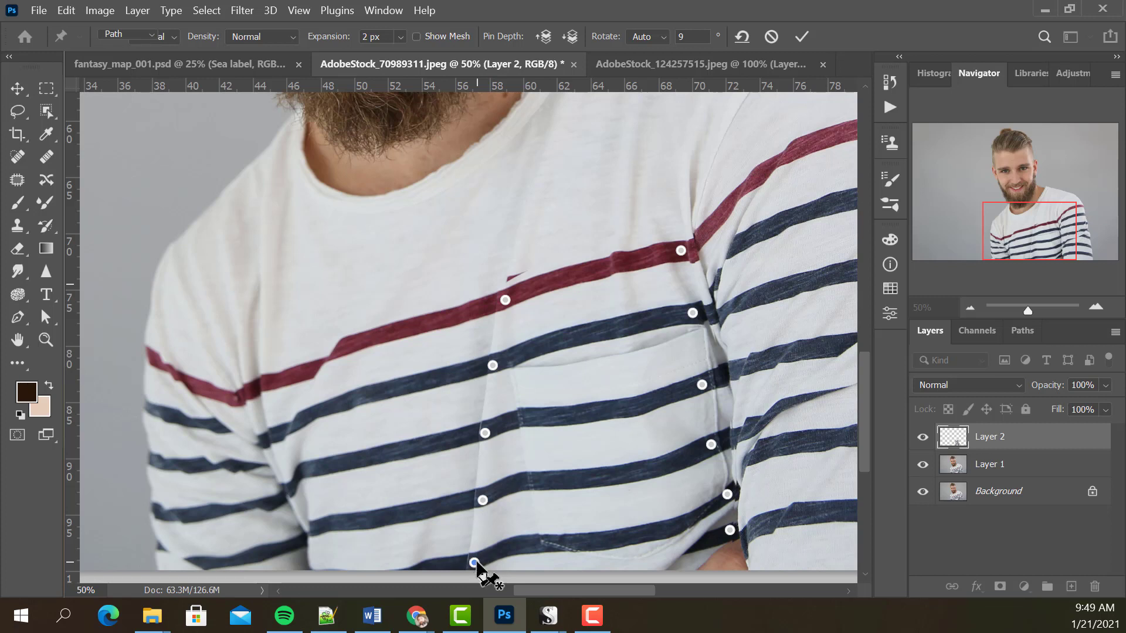
key("Return")
key("p")
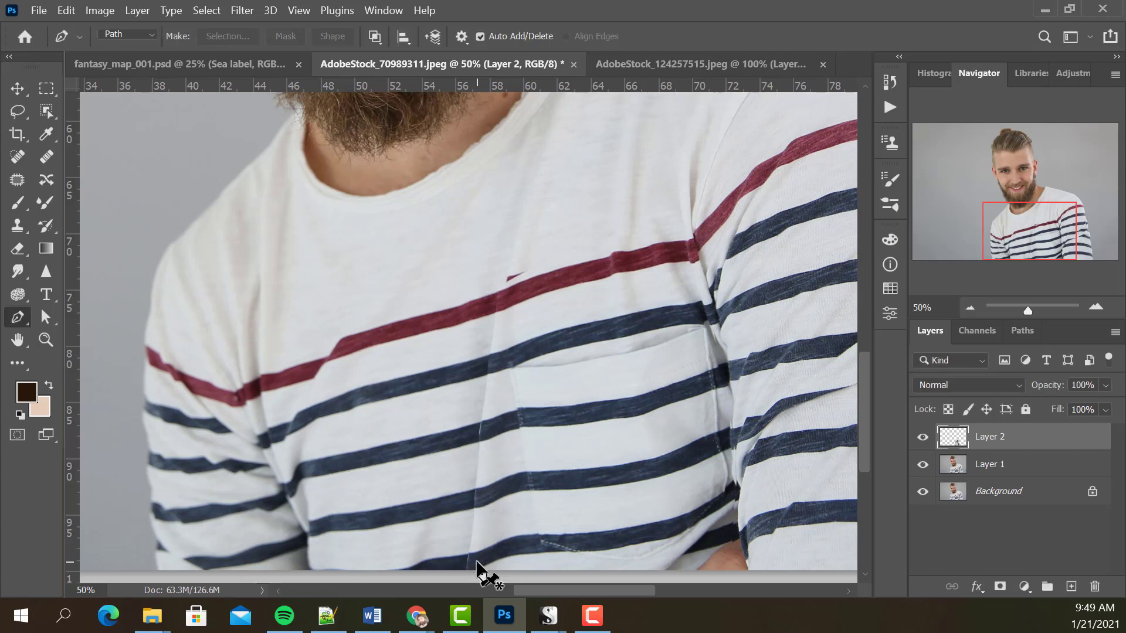
left_click(923, 438)
left_click(922, 441)
Add an empty layer above the warped section and set the Spot Healing Brush to size 45 with all layers sampled.
key("z")
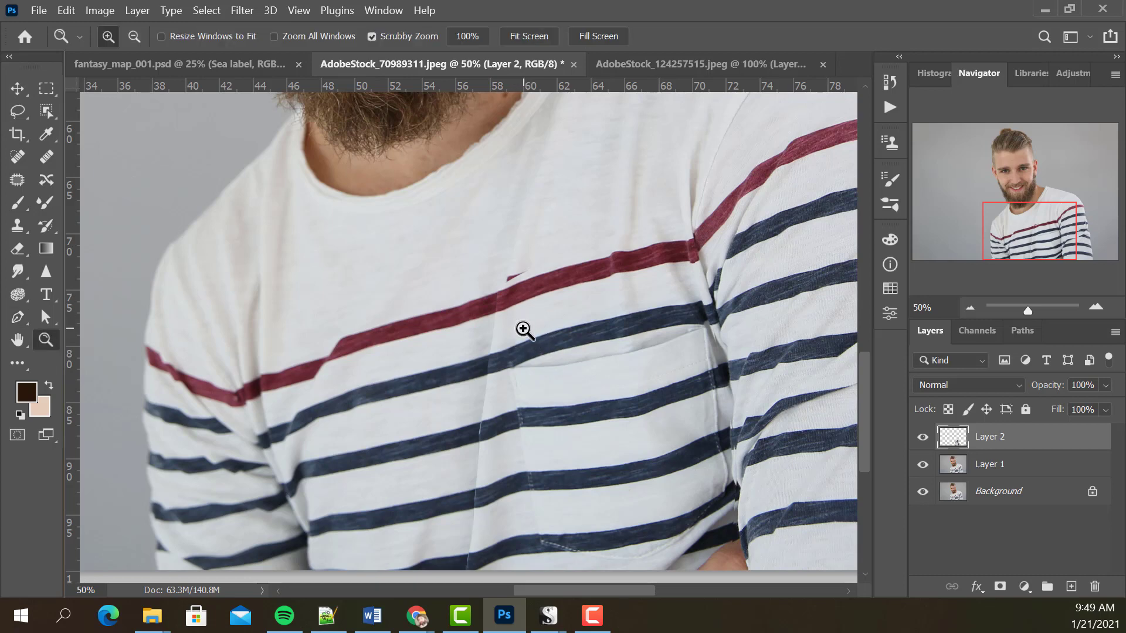
left_click(521, 324)
left_click_drag(522, 322, 544, 366)
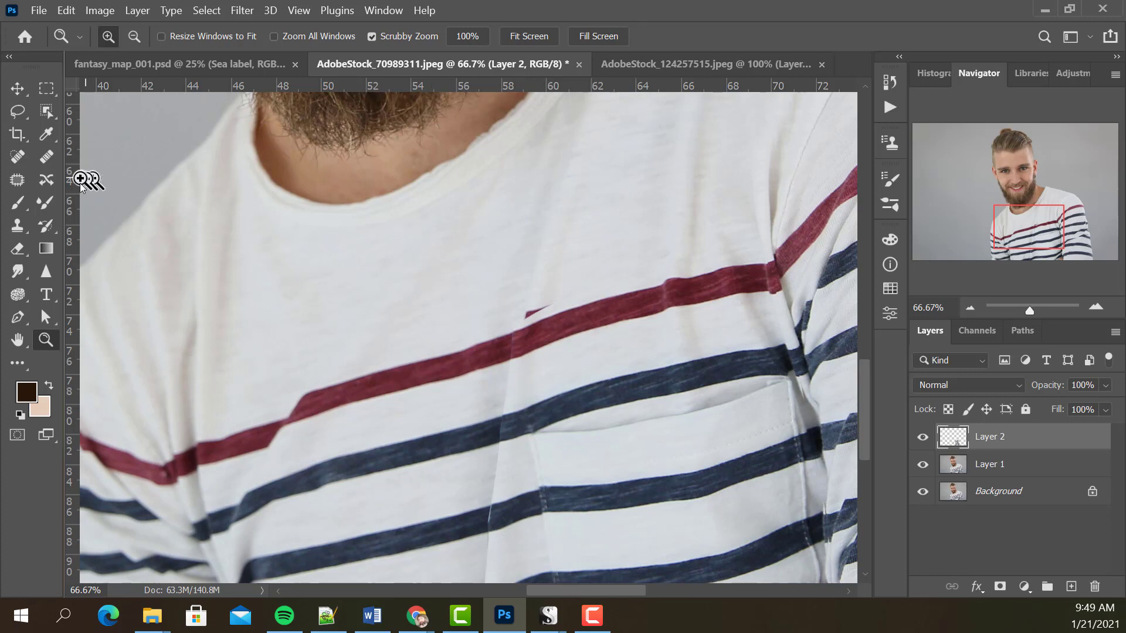
left_click(1071, 587)
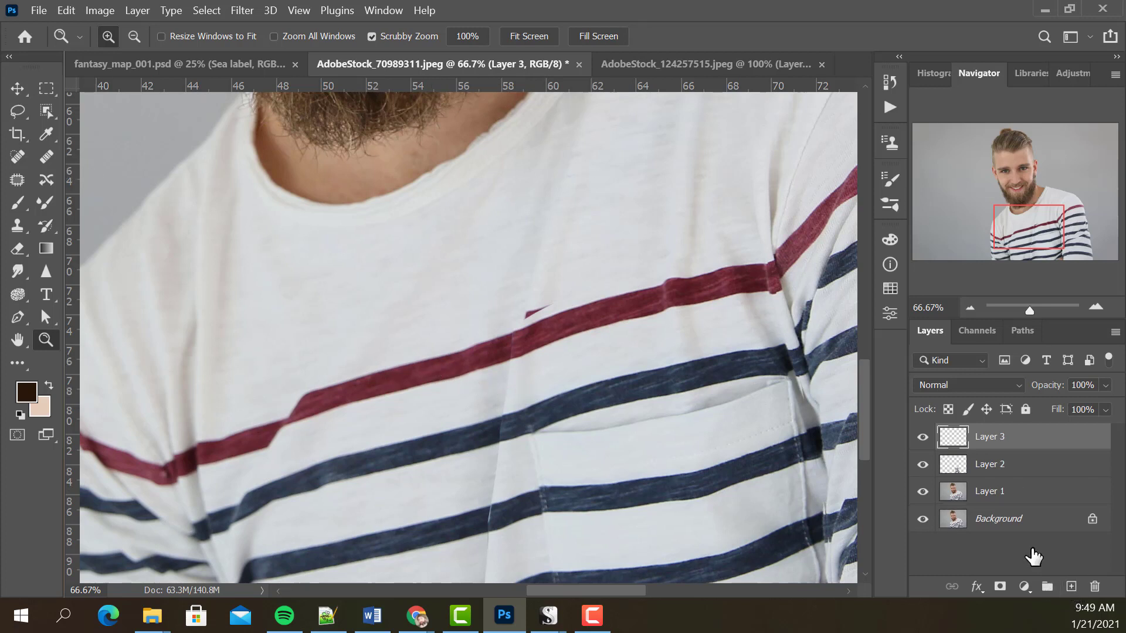
left_click(18, 156)
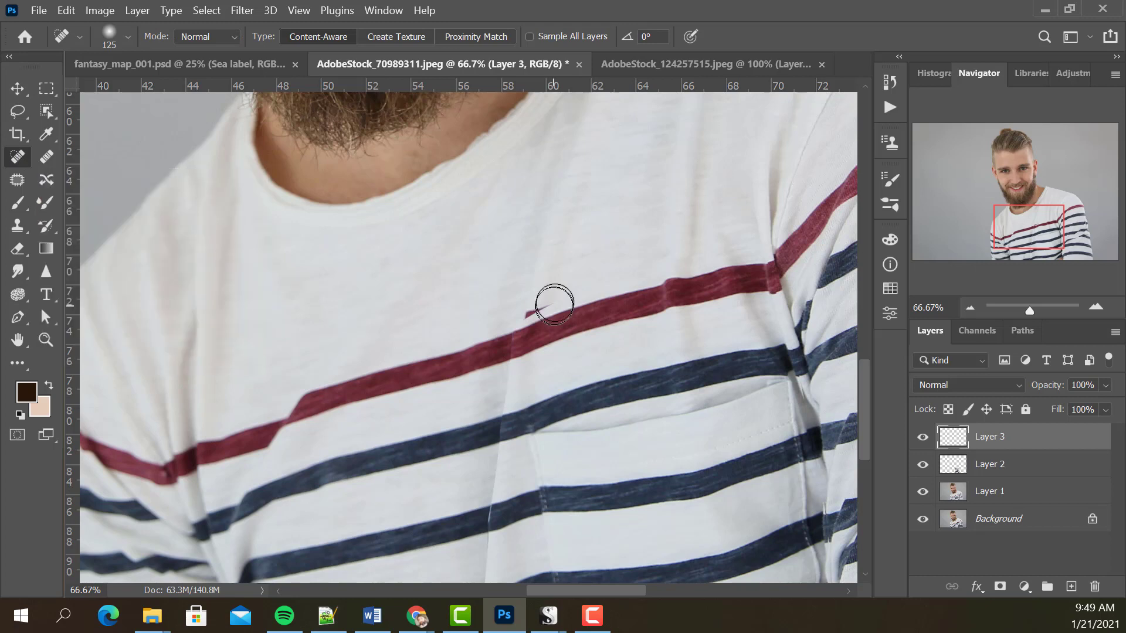
key("bracketleft")
key("bracketleft")
key("bracketleft")
key("bracketleft")
key("bracketleft")
key("bracketleft")
key("bracketleft")
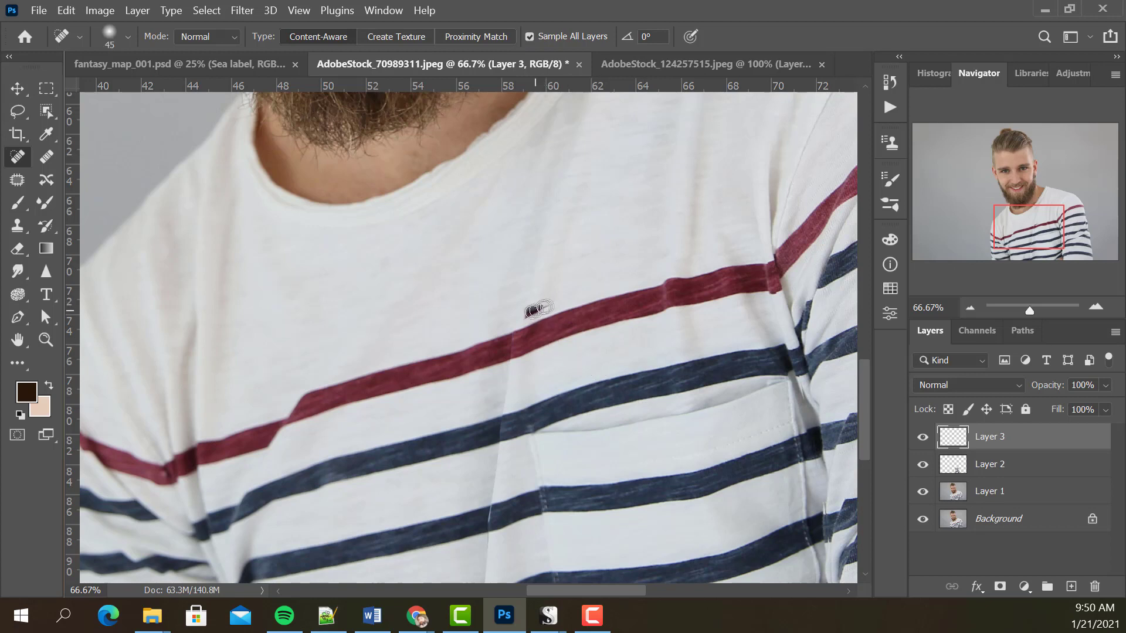
Heal away the leftover red fragment above the red stripe and the visible seam running down the central fold across the blue stripes.
mouse_move(539, 308)
left_mouse_down()
mouse_move(511, 326)
mouse_move(501, 404)
mouse_move(513, 407)
mouse_move(499, 400)
mouse_move(518, 407)
left_mouse_up()
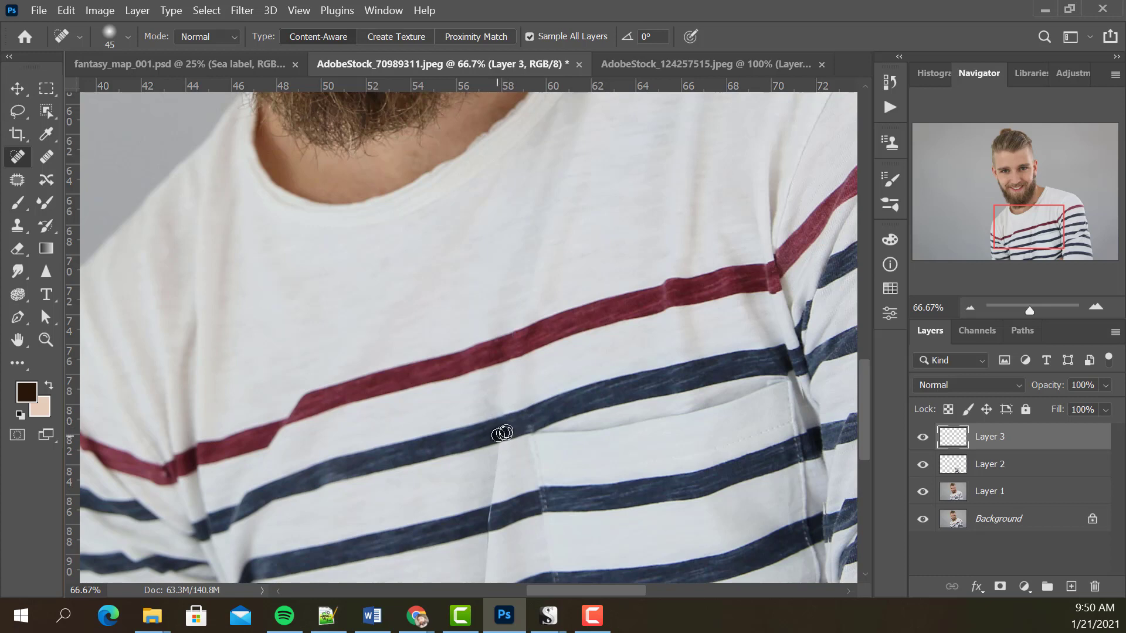
mouse_move(510, 427)
left_mouse_down()
mouse_move(505, 418)
mouse_move(501, 451)
mouse_move(542, 438)
left_mouse_up()
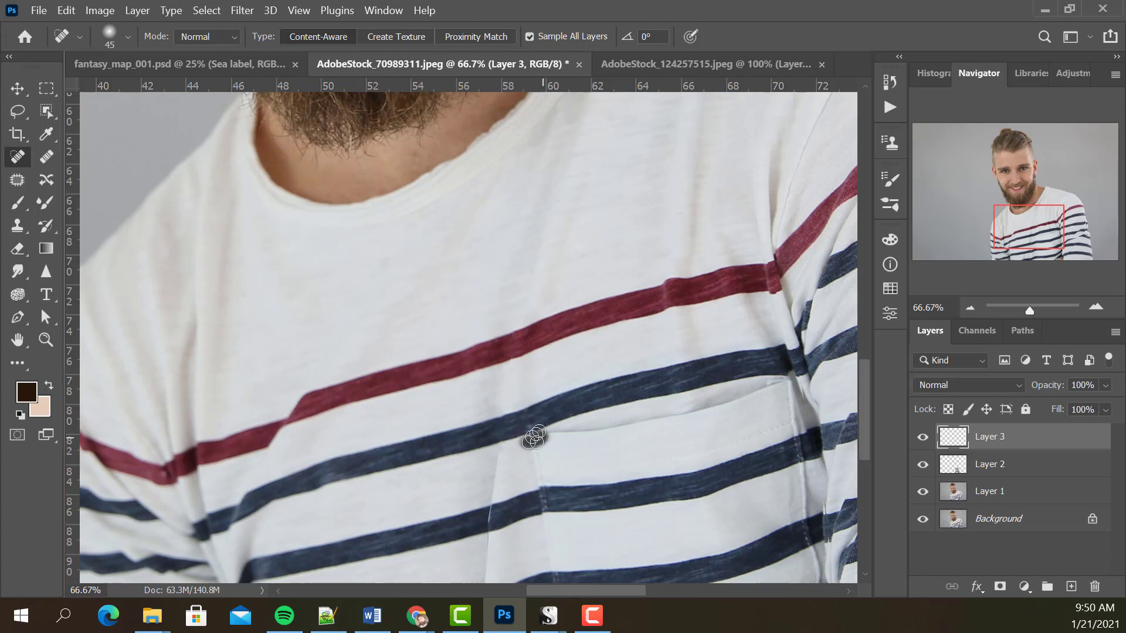
left_click_drag(494, 468, 493, 483)
left_click_drag(495, 493, 491, 470)
left_click_drag(494, 468, 490, 495)
mouse_move(488, 495)
left_mouse_down()
mouse_move(502, 454)
mouse_move(492, 499)
mouse_move(503, 491)
mouse_move(484, 521)
mouse_move(522, 465)
left_mouse_up()
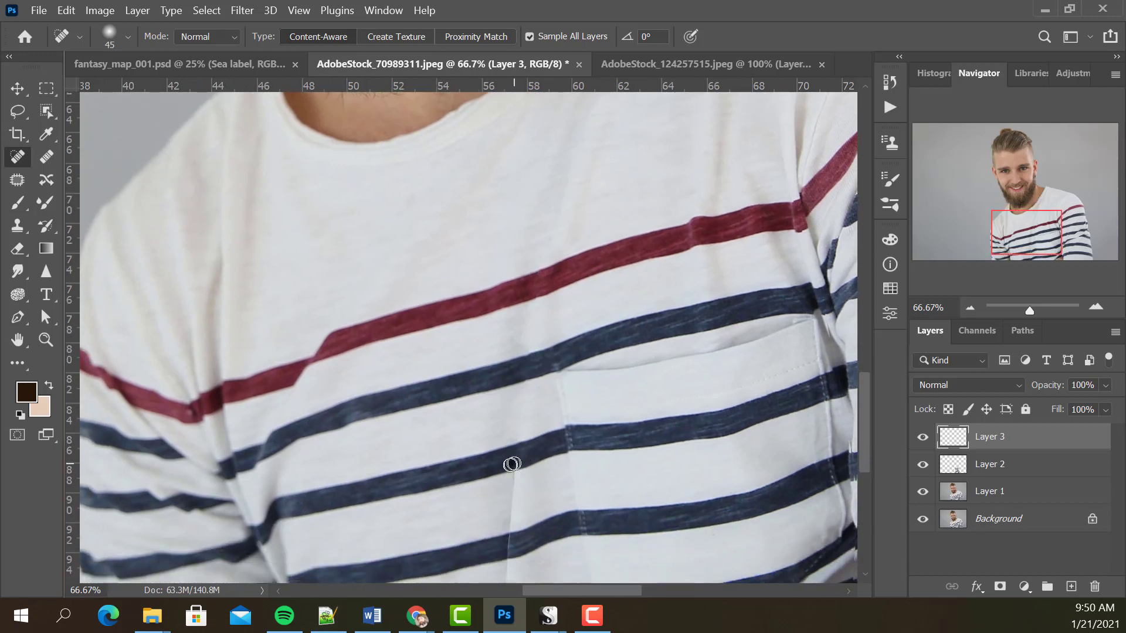
mouse_move(515, 482)
left_mouse_down()
mouse_move(505, 528)
mouse_move(539, 425)
left_mouse_up()
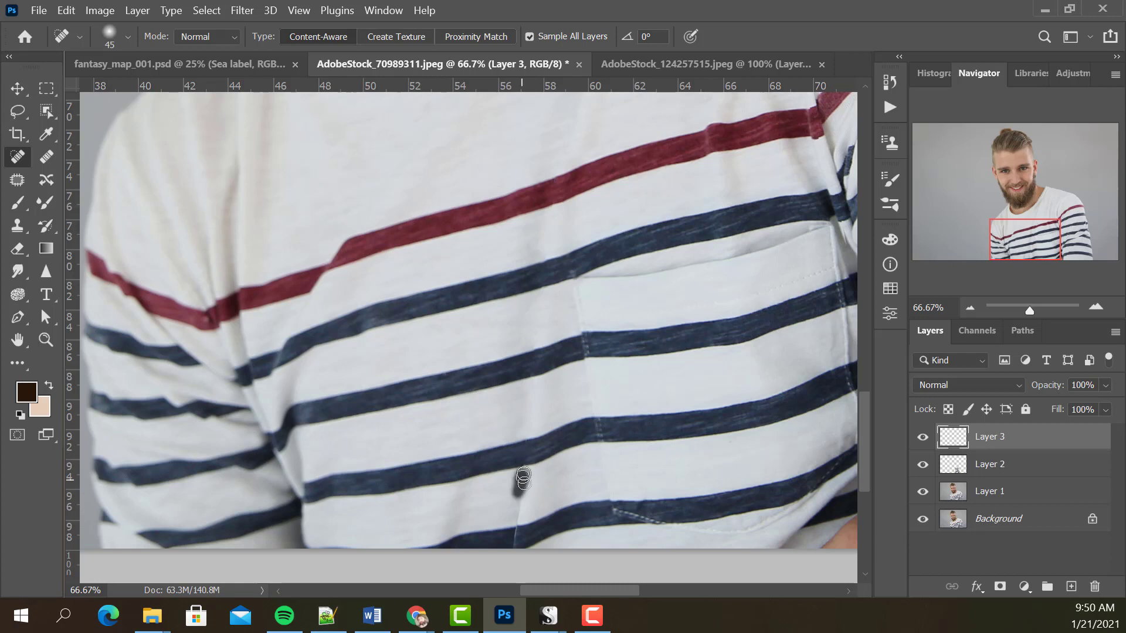
mouse_move(523, 479)
left_mouse_down()
mouse_move(517, 522)
mouse_move(547, 440)
left_mouse_up()
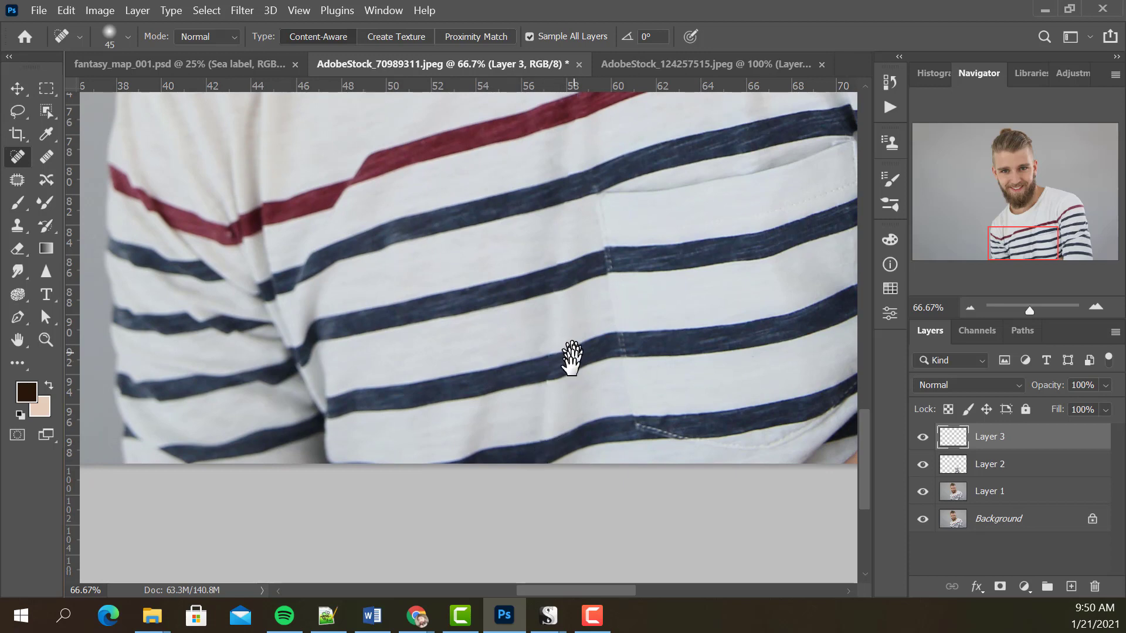
Heal the shading line in the white fabric above the red stripe with the brush enlarged to size 250.
left_click_drag(573, 356, 568, 478)
left_click_drag(611, 174, 607, 320)
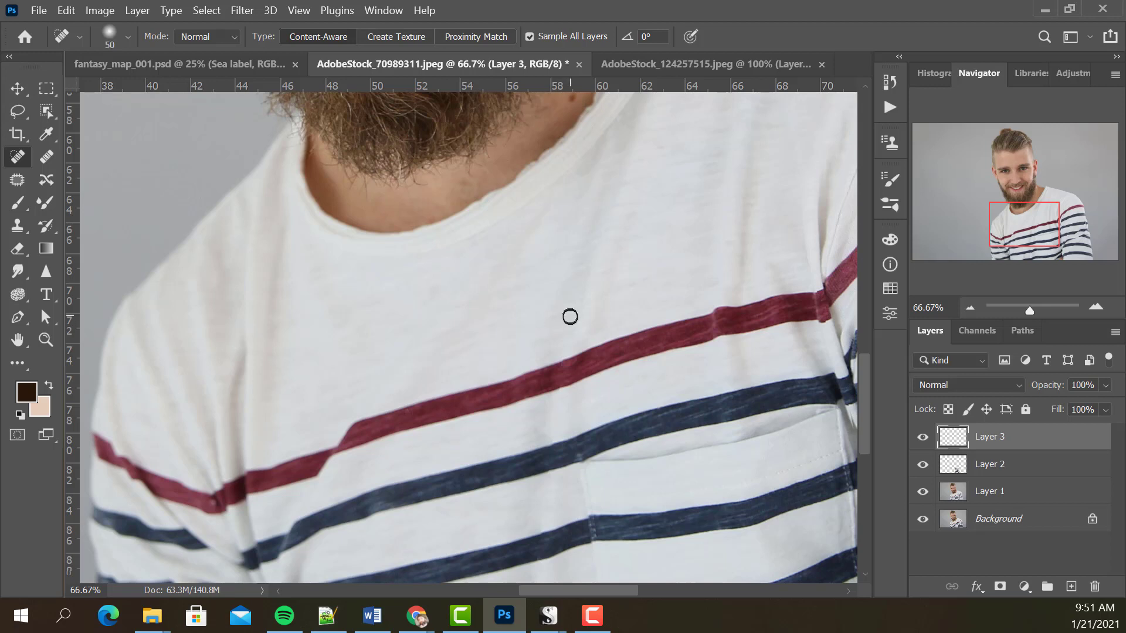
key("bracketright")
key("bracketright")
key("bracketright")
key("bracketright")
key("bracketright")
key("bracketright")
key("bracketright")
key("bracketright")
key("bracketright")
key("bracketright")
key("bracketright")
mouse_move(566, 309)
left_mouse_down()
mouse_move(613, 194)
mouse_move(604, 230)
mouse_move(635, 264)
left_mouse_up()
key("bracketleft")
key("bracketleft")
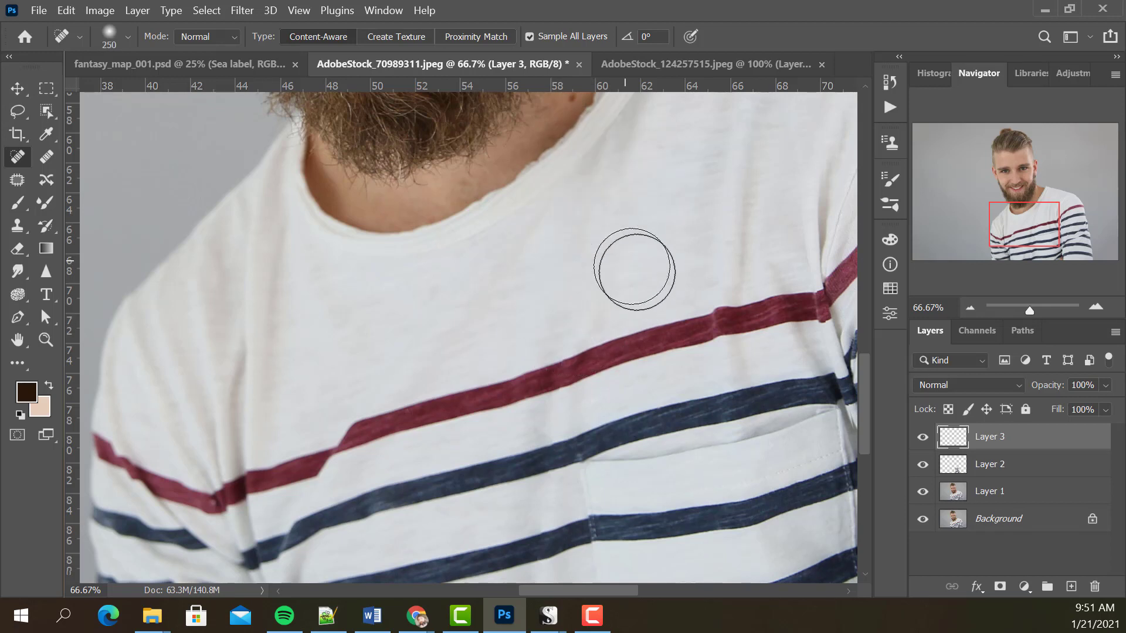
Reduce the healing brush to size 125 and smooth the shaded fold in the white fabric between the lower blue stripes.
key("space")
left_click_drag(583, 447, 661, 287)
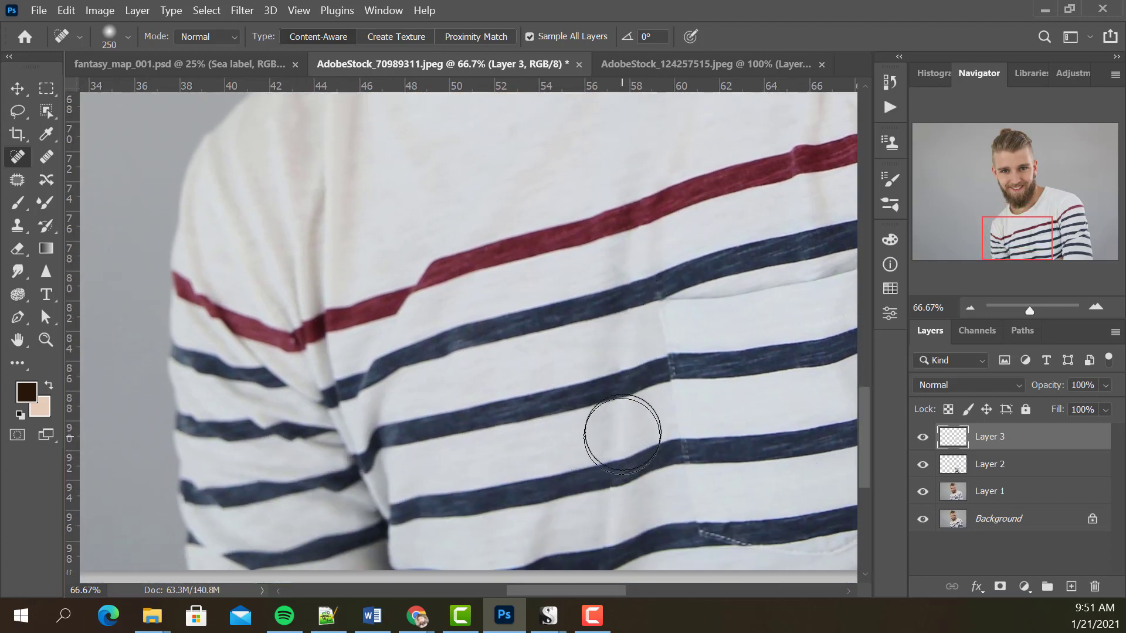
key("bracketleft")
key("bracketleft")
key("bracketleft")
key("bracketleft")
left_click_drag(621, 428, 608, 437)
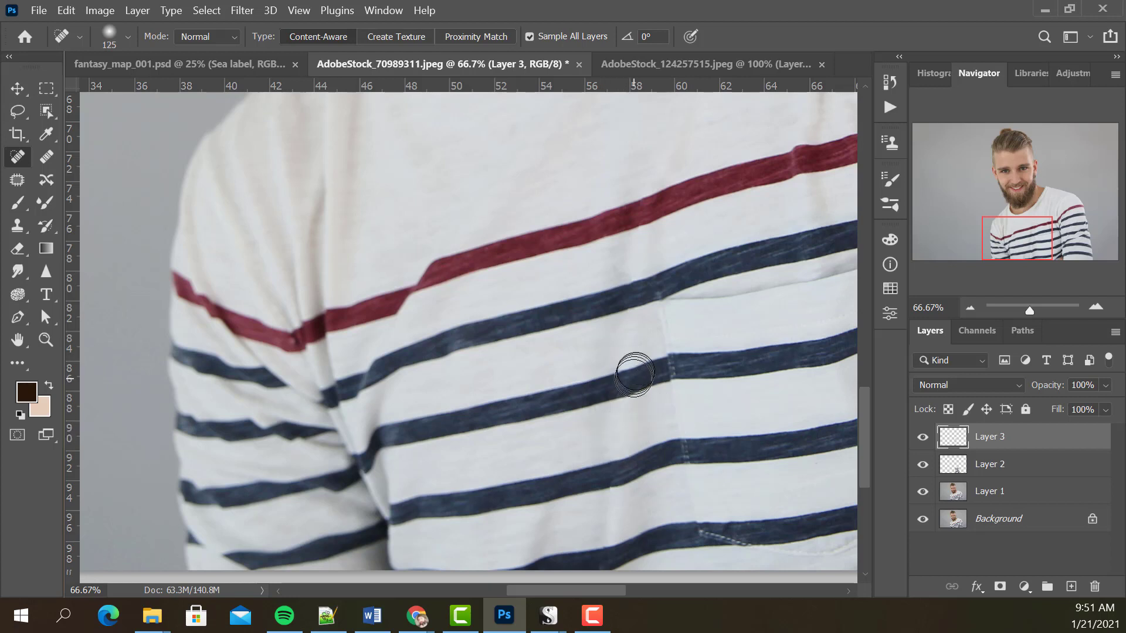
Switch to the Clone Stamp with flow at 27% and sampling set to All Layers.
left_click(17, 227)
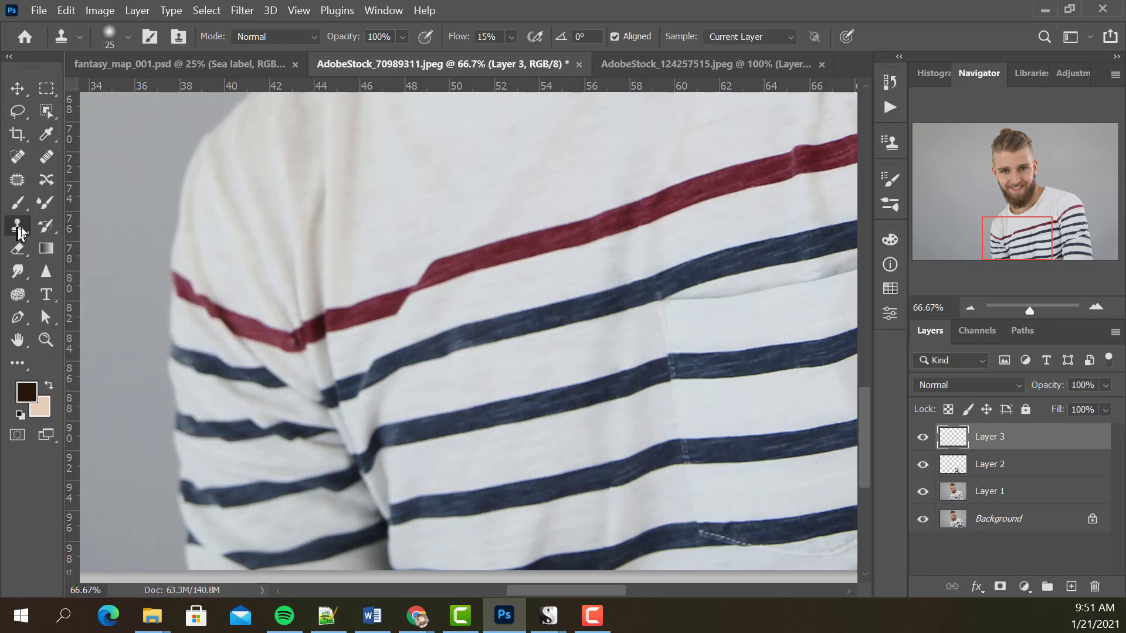
left_click(511, 37)
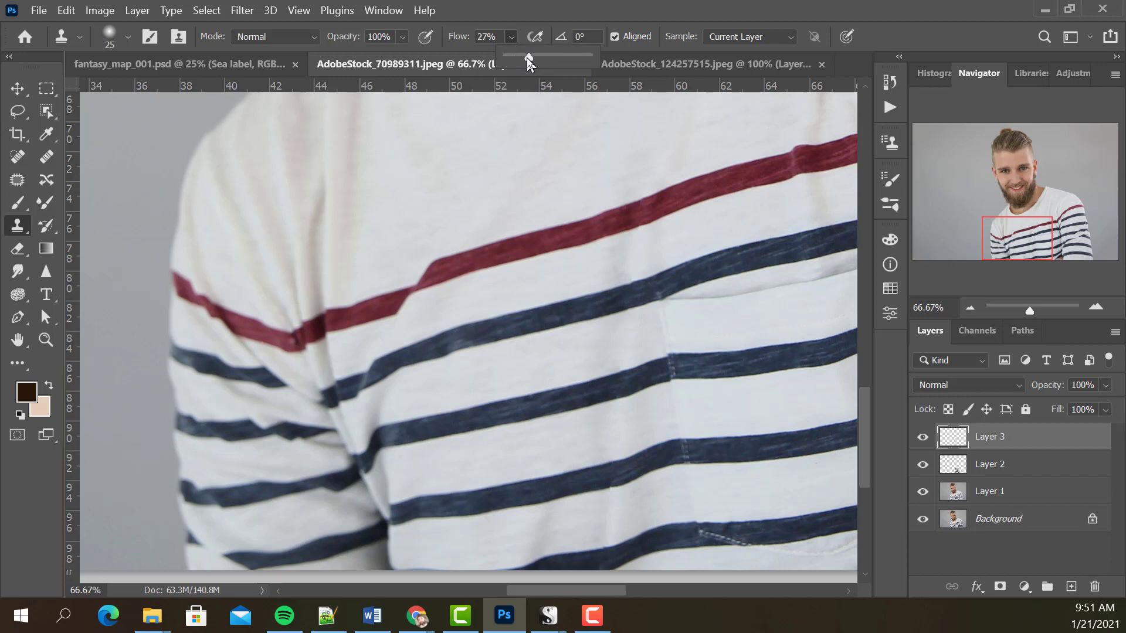
left_click(737, 38)
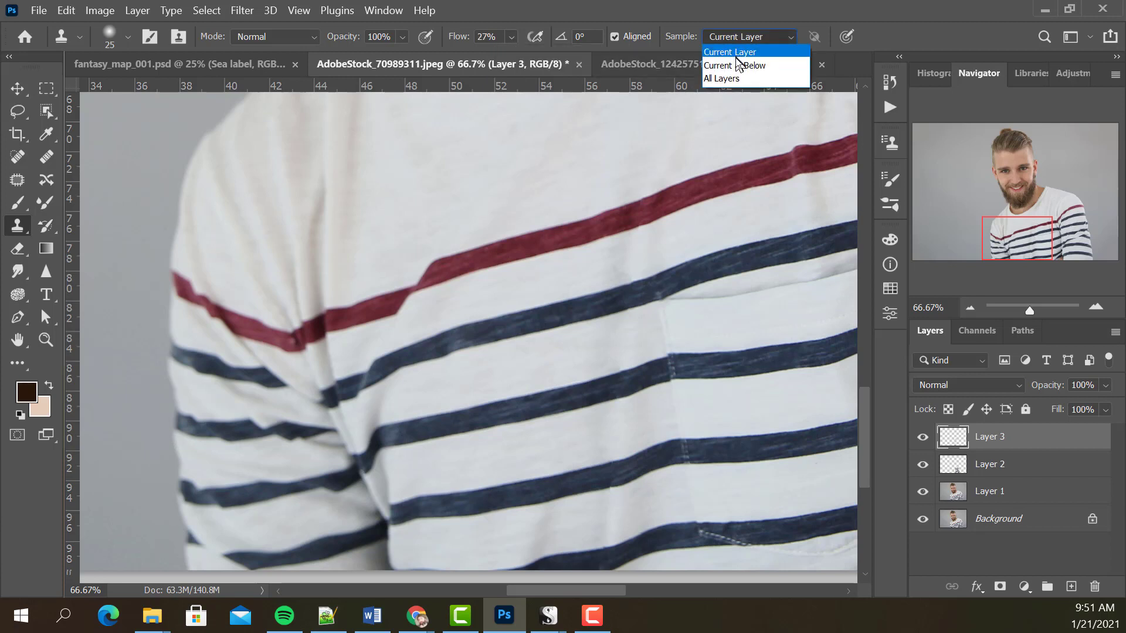
left_click(736, 65)
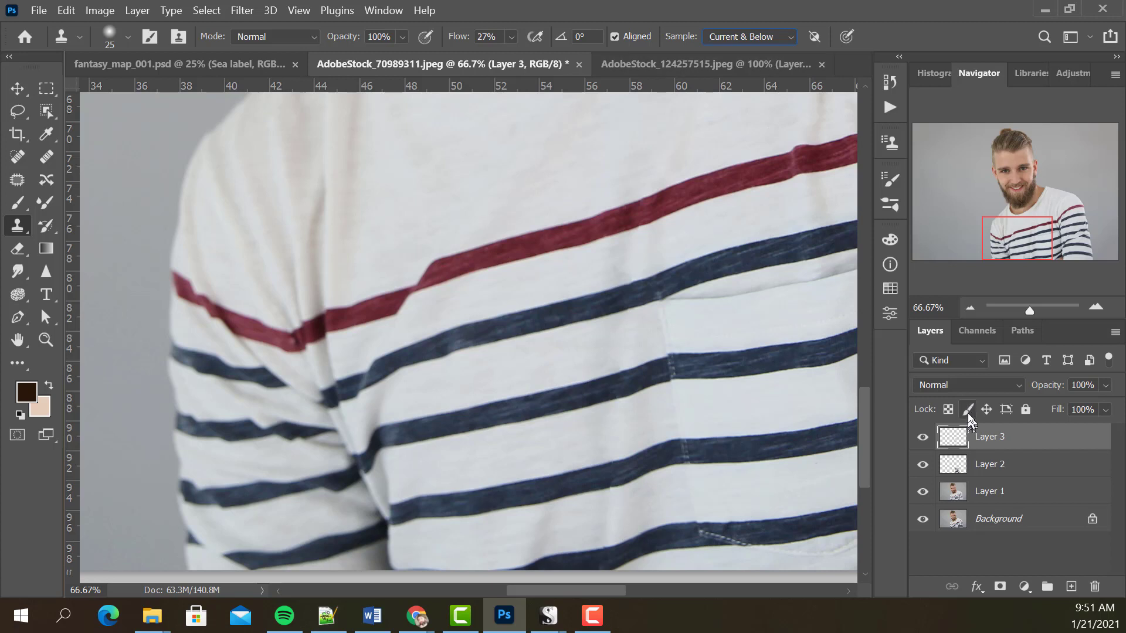
left_click(745, 36)
left_click(726, 80)
Clone clean white fabric over the shaded fold in the bands beneath the first and second blue chest stripes.
left_click(569, 274, "alt")
left_click_drag(622, 352, 607, 351)
left_click(563, 441, "alt")
left_click_drag(620, 417, 593, 450)
Clone clean white fabric over the fold shading in the lowest white band above the bottom blue stripe.
left_click(508, 535, "alt")
left_click(508, 539, "alt")
mouse_move(531, 518)
left_mouse_down()
mouse_move(515, 530)
mouse_move(531, 529)
mouse_move(533, 550)
mouse_move(535, 538)
mouse_move(519, 535)
mouse_move(537, 523)
mouse_move(527, 547)
left_mouse_up()
left_click(498, 554, "alt")
left_click(504, 544, "alt")
left_click(565, 532, "alt")
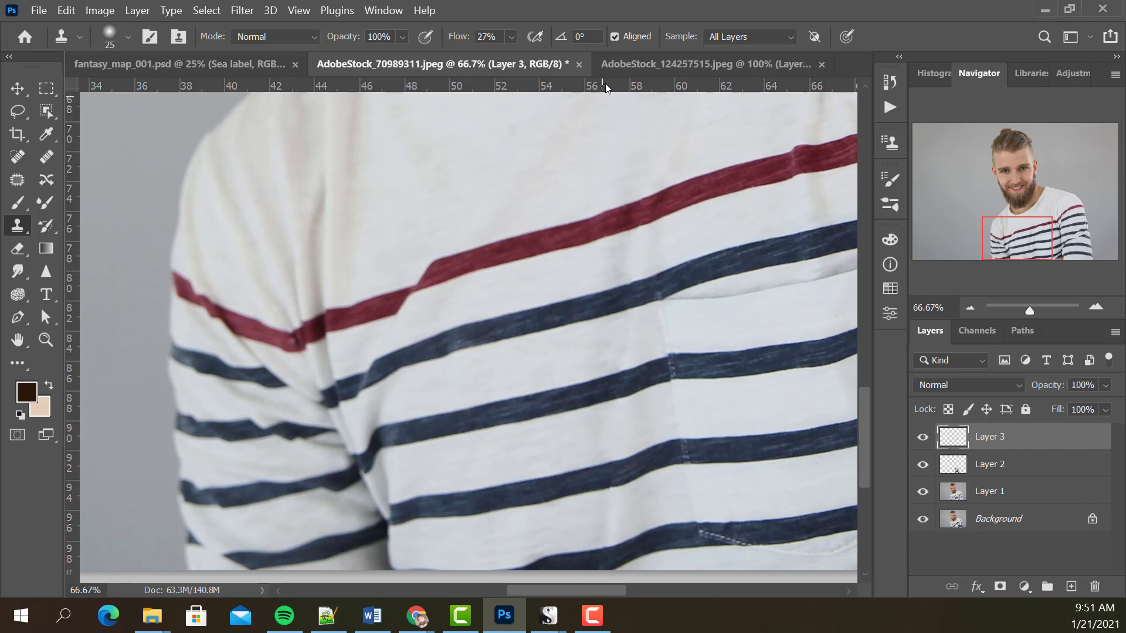
left_click(563, 527, "alt")
left_click_drag(549, 530, 530, 549)
left_click(561, 533, "alt")
Group Layer 1, Layer 2 and Layer 3 together above the Background.
key("z")
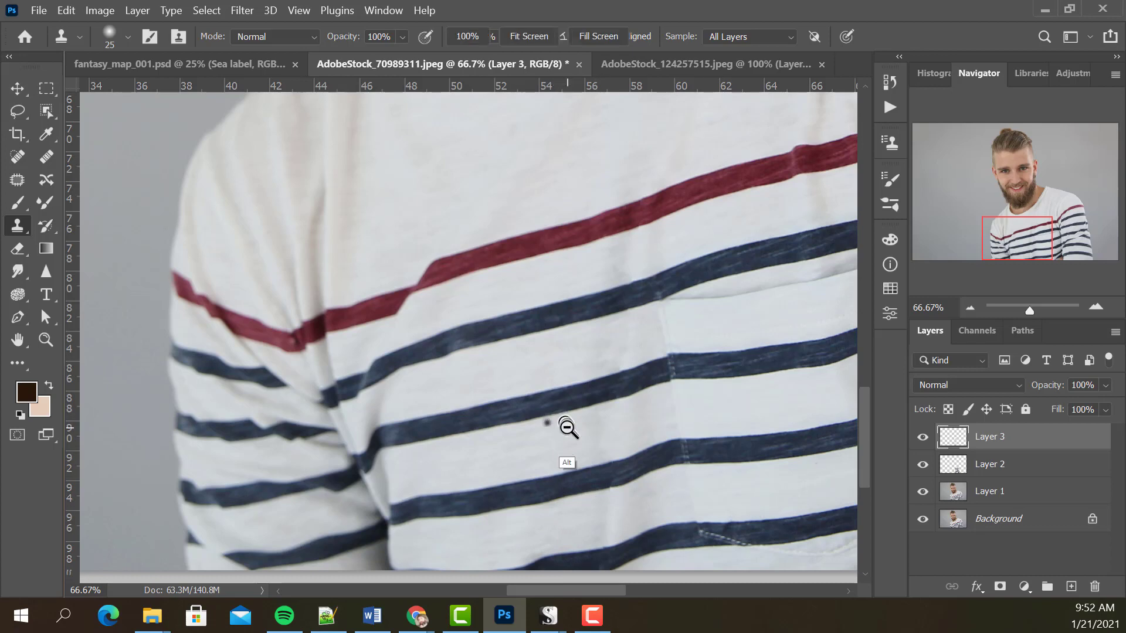
left_click(567, 434, "alt")
left_click(567, 434, "alt")
left_click(654, 451, "alt")
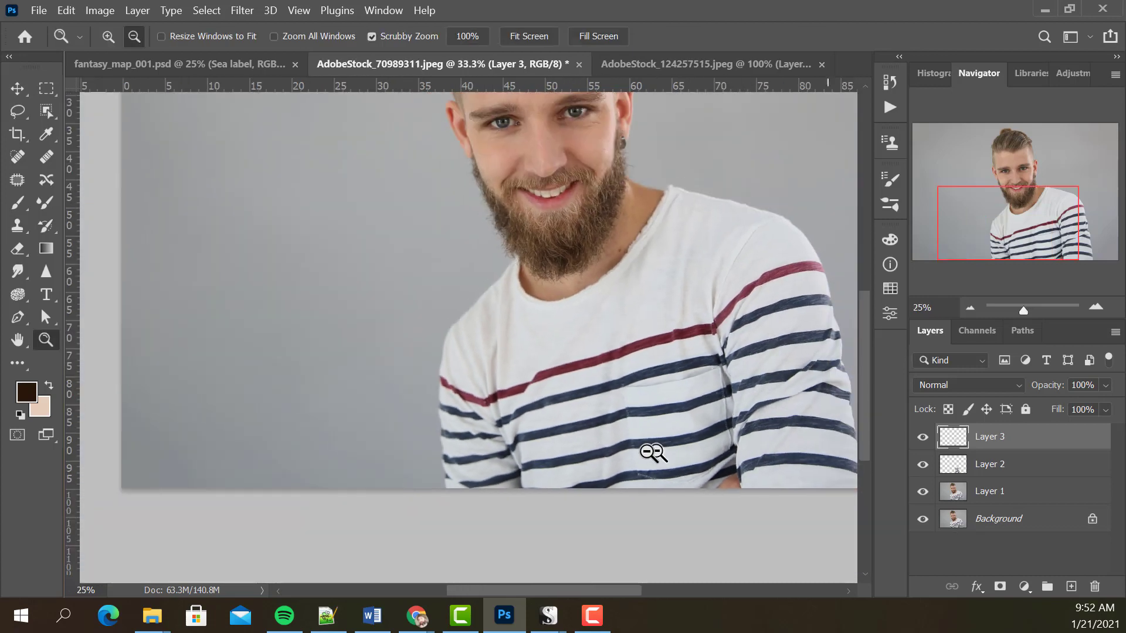
left_click(995, 498, "shift")
key("ctrl+g")
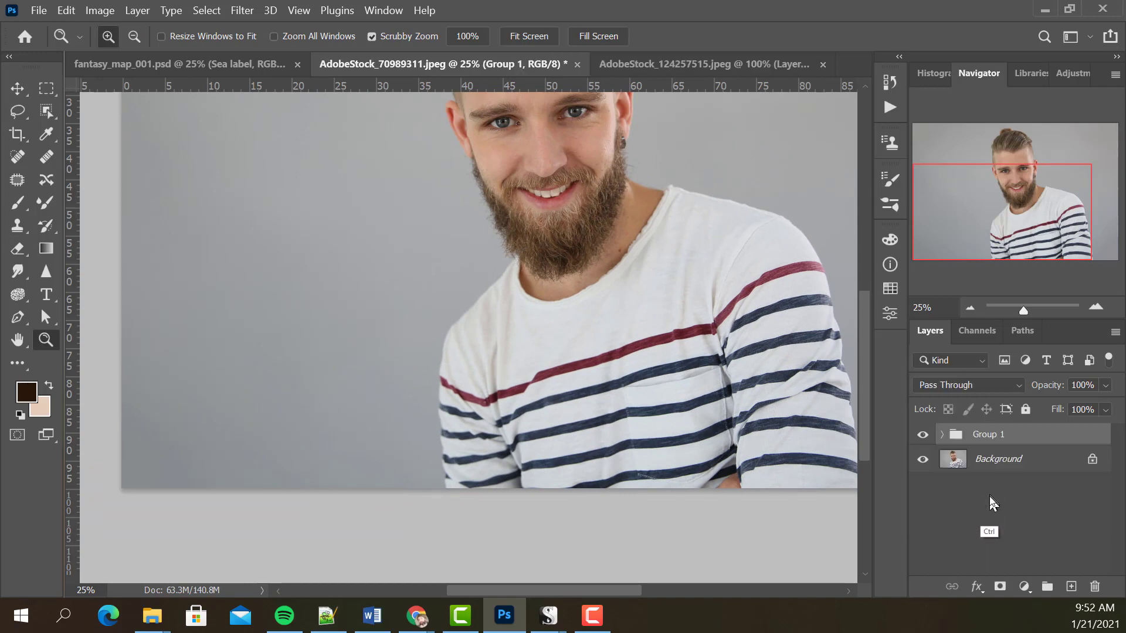
Compare the retouched shirt with the original by toggling the group's visibility, both close up and from farther away.
left_click(923, 436)
left_click(923, 437)
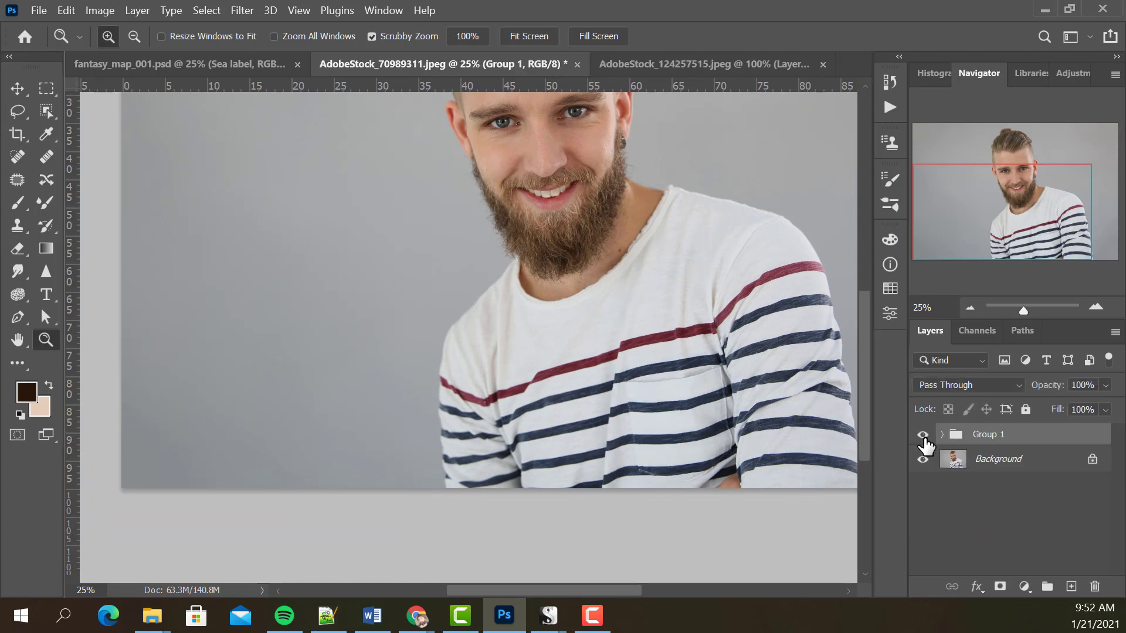
left_click(923, 437)
left_click(923, 437)
left_click(737, 412)
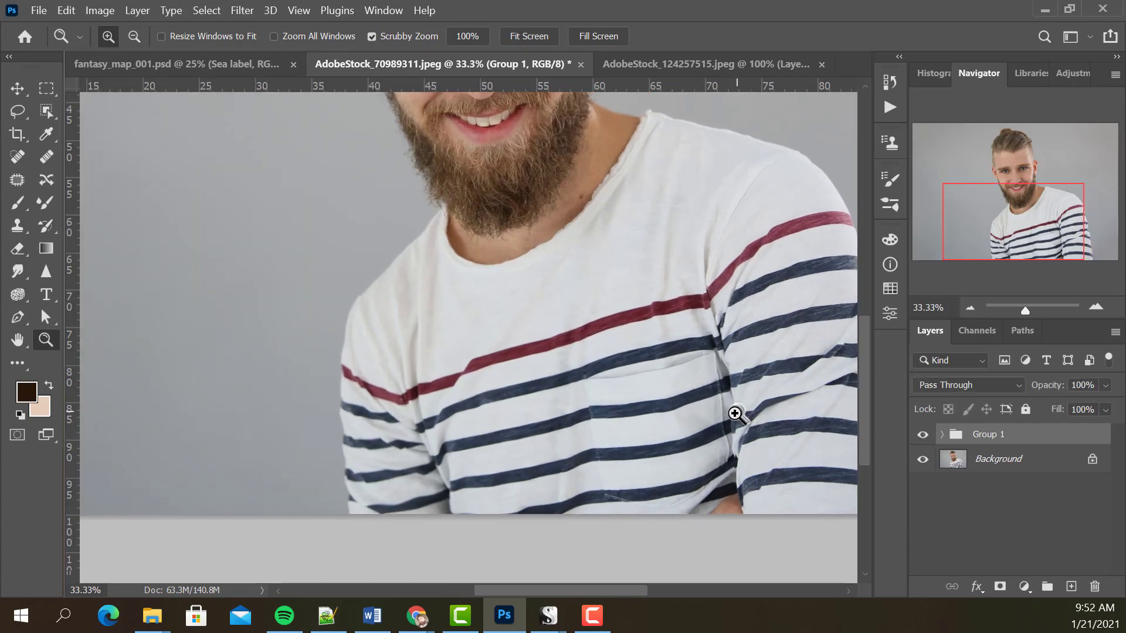
left_click(727, 414)
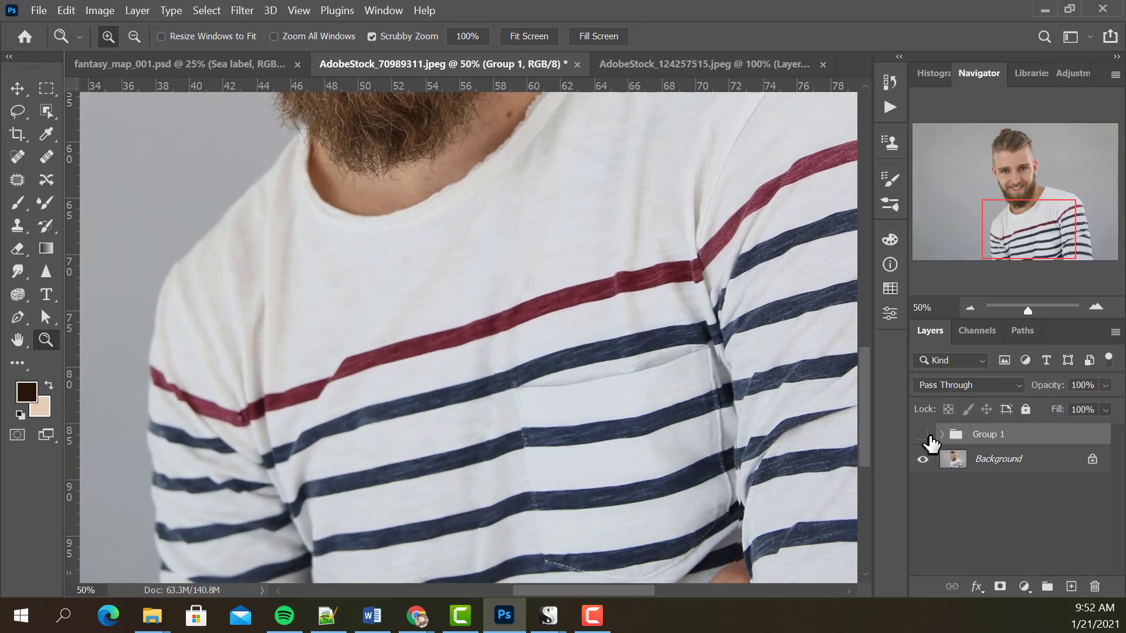
left_click(924, 437)
left_click(924, 436)
left_click_drag(613, 422, 703, 359)
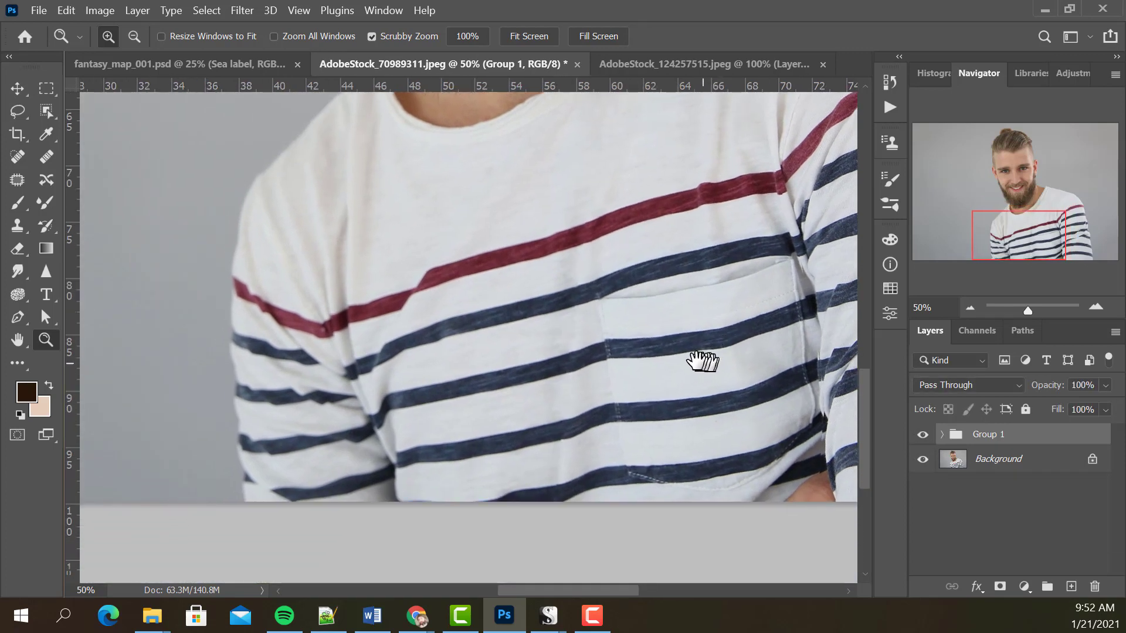
left_click(611, 387, "alt")
left_click_drag(618, 353, 611, 427)
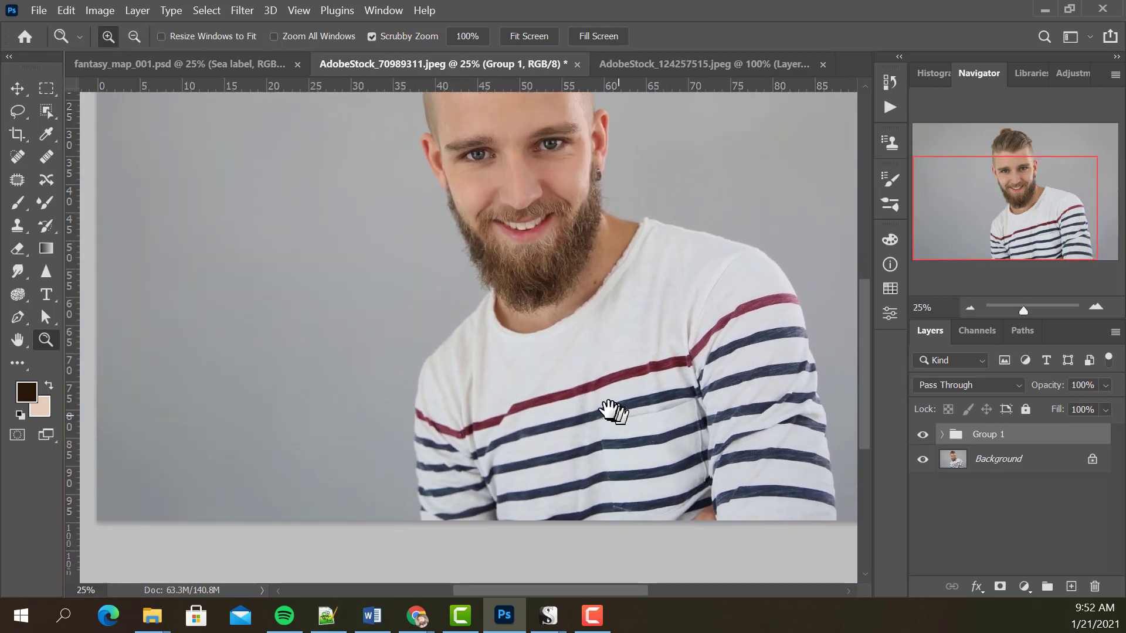
left_click_drag(616, 402, 590, 388)
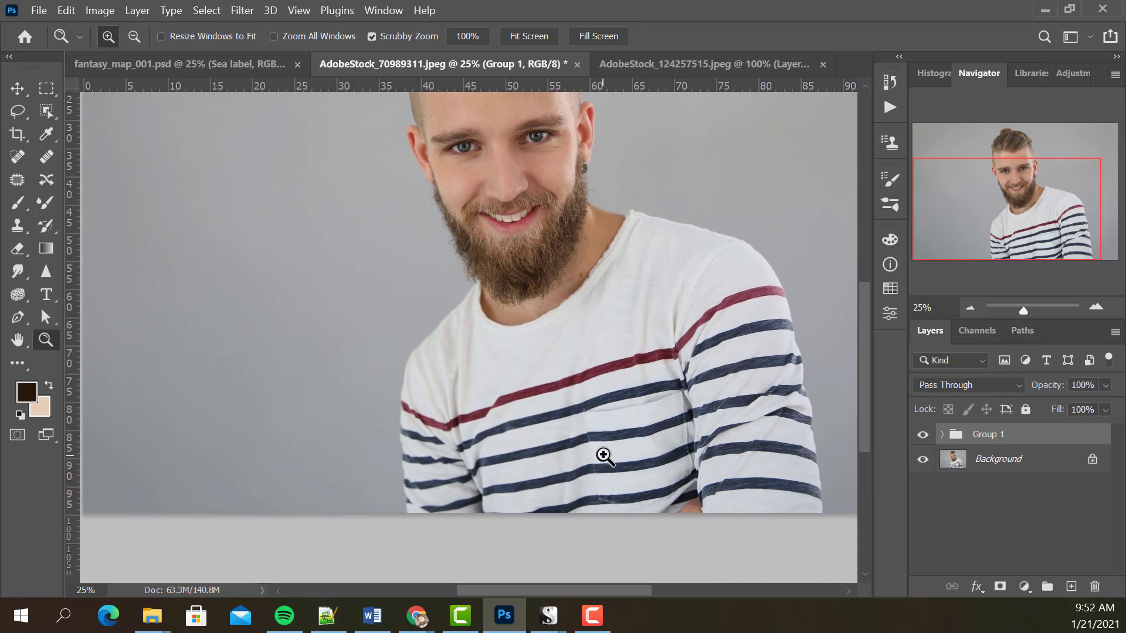
left_click_drag(578, 452, 604, 408)
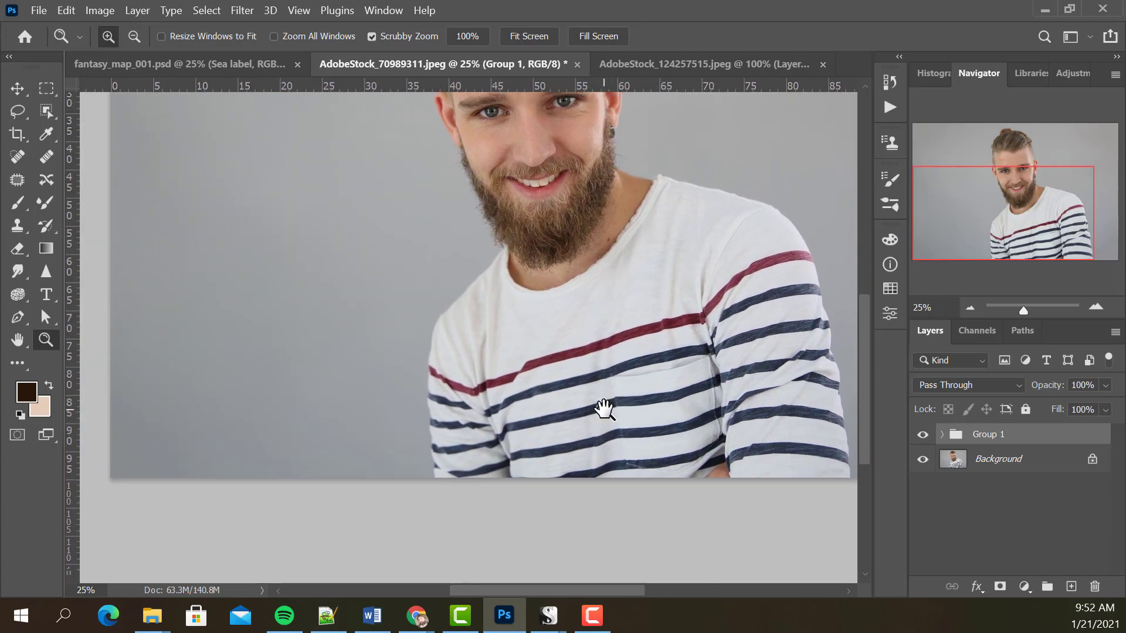
left_click(922, 435)
left_click(923, 435)
Switch to fantasy_map_001.psd and select the forest group through the trees above The Burrows with the Move tool.
left_click(245, 68)
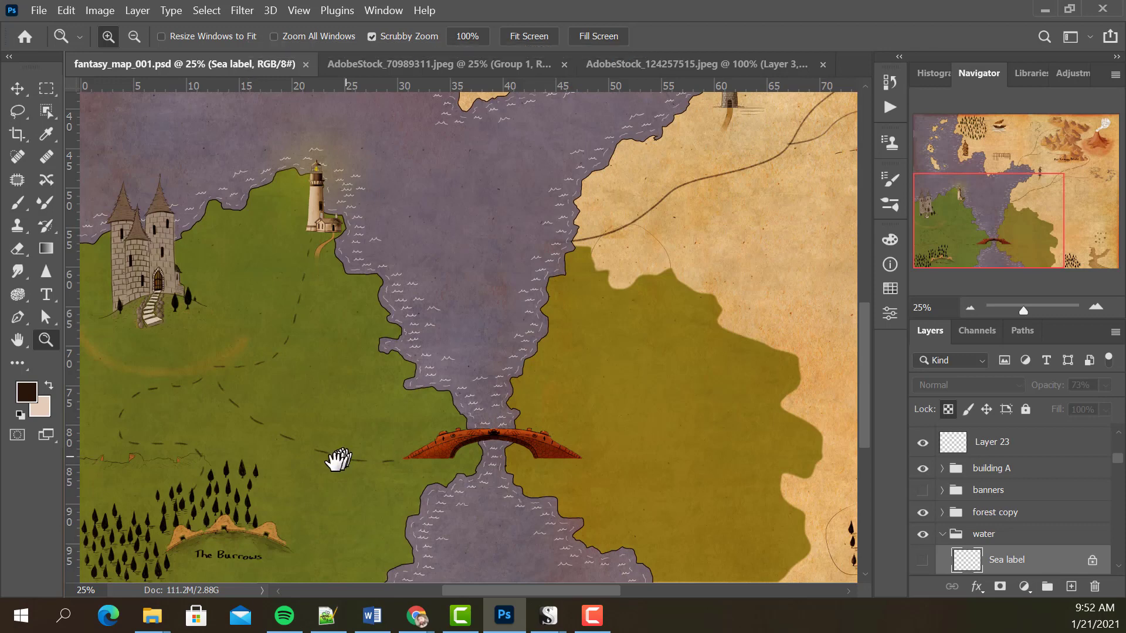
left_click_drag(293, 472, 384, 377)
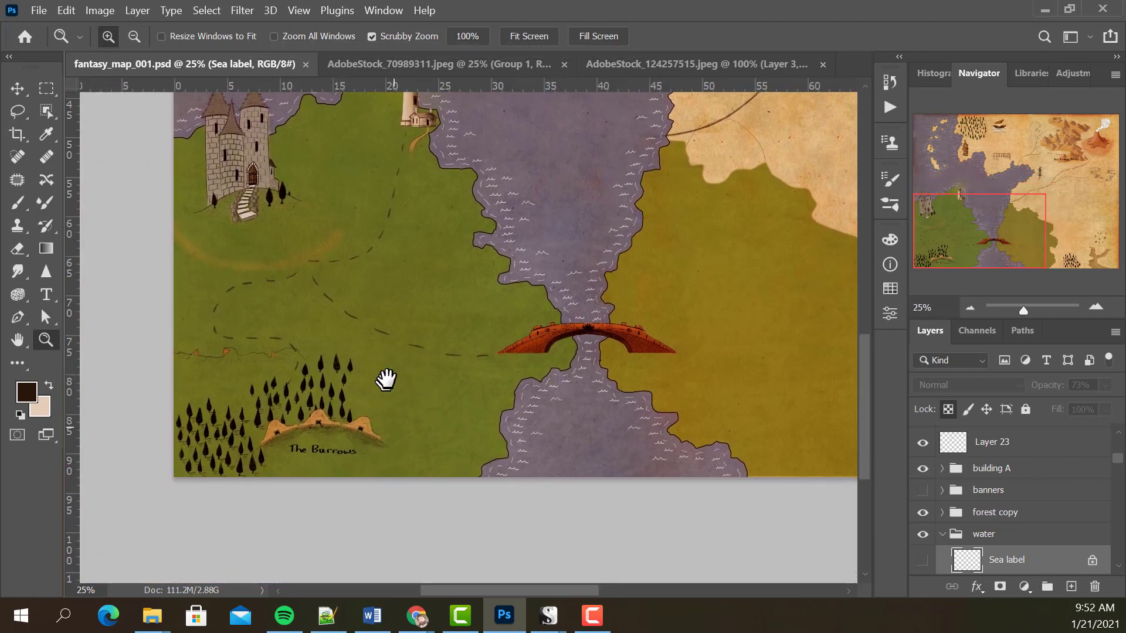
left_click(357, 404)
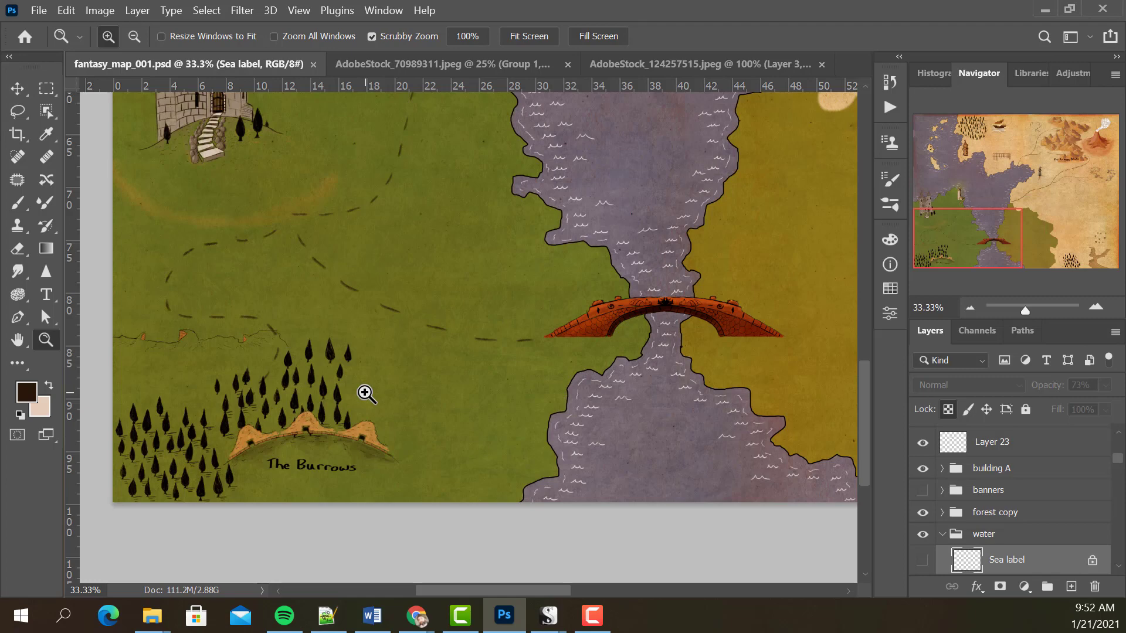
left_click(346, 404)
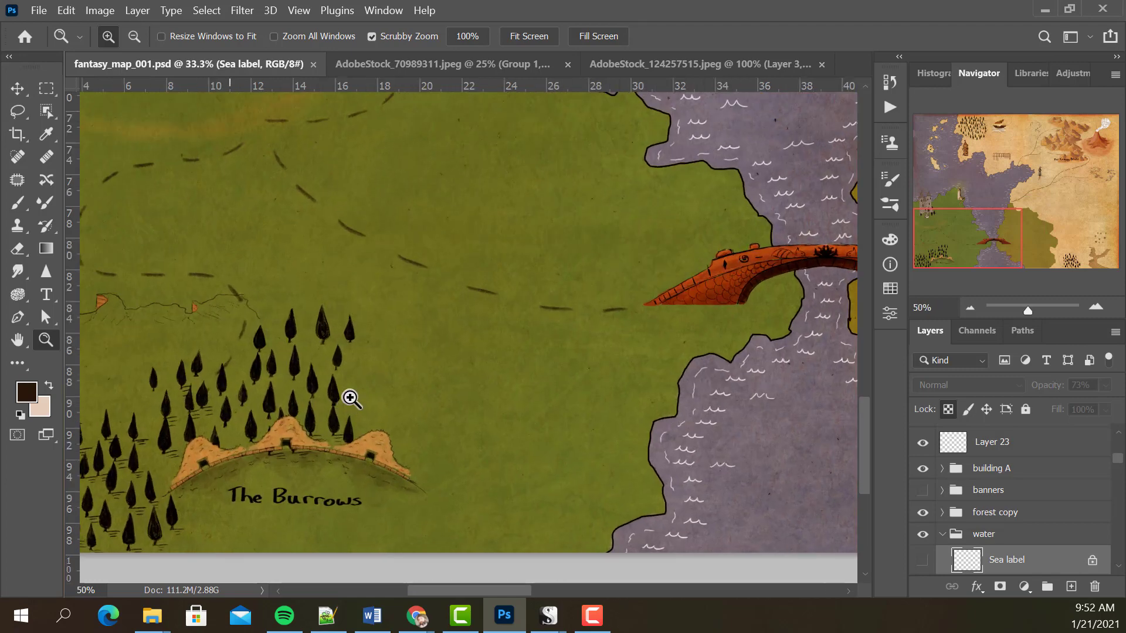
left_click_drag(343, 409, 347, 382)
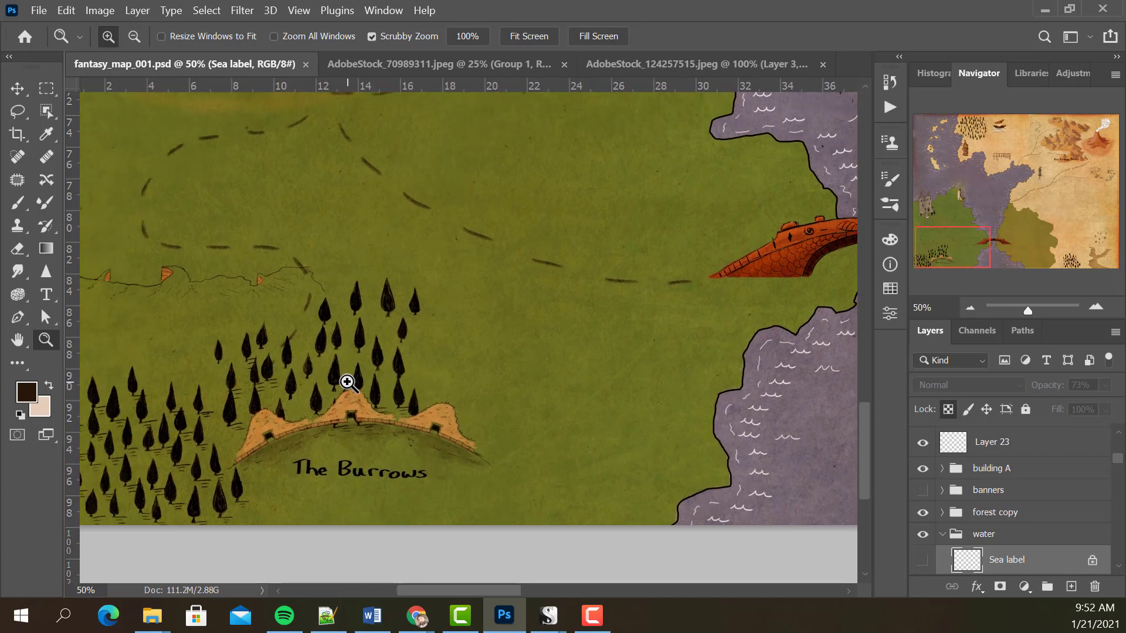
left_click_drag(385, 382, 405, 359)
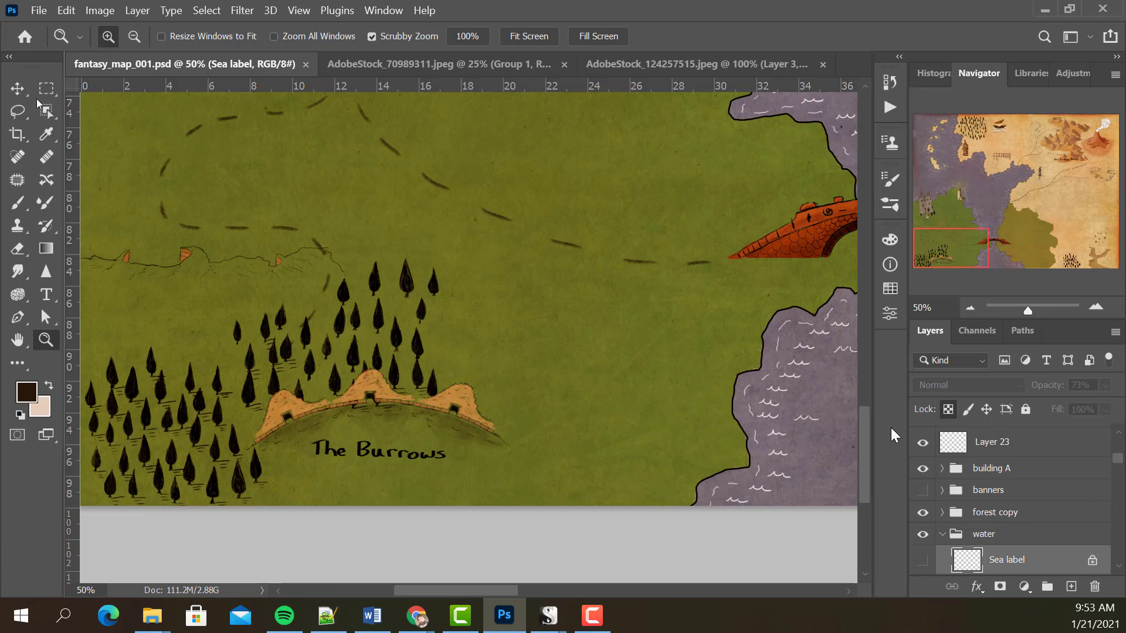
left_click(18, 89)
right_click(377, 292)
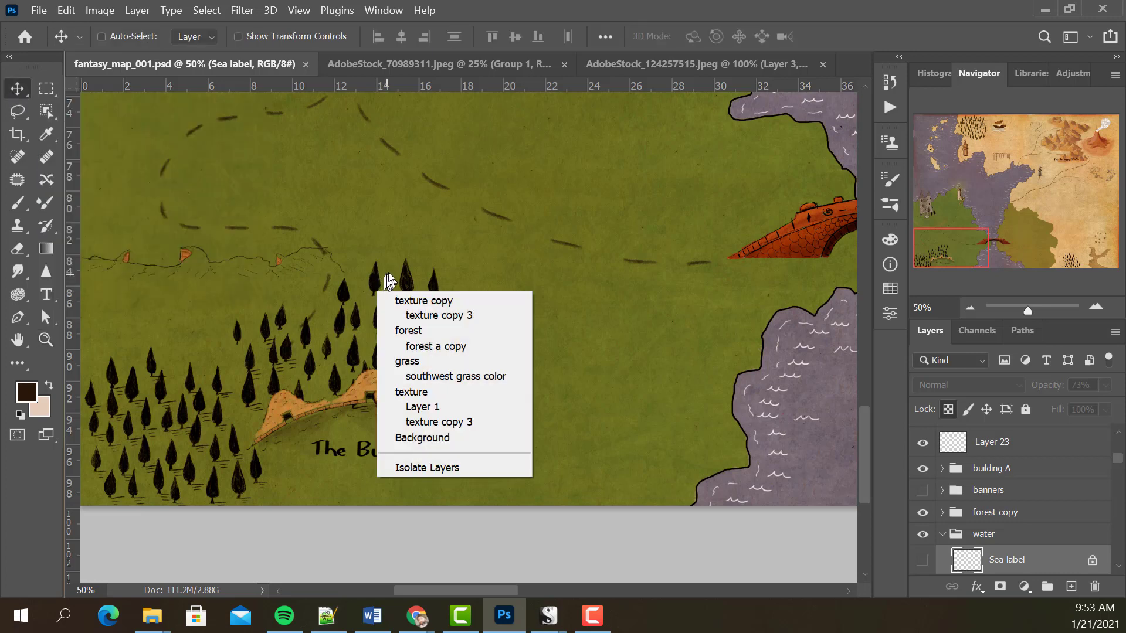
left_click(427, 331)
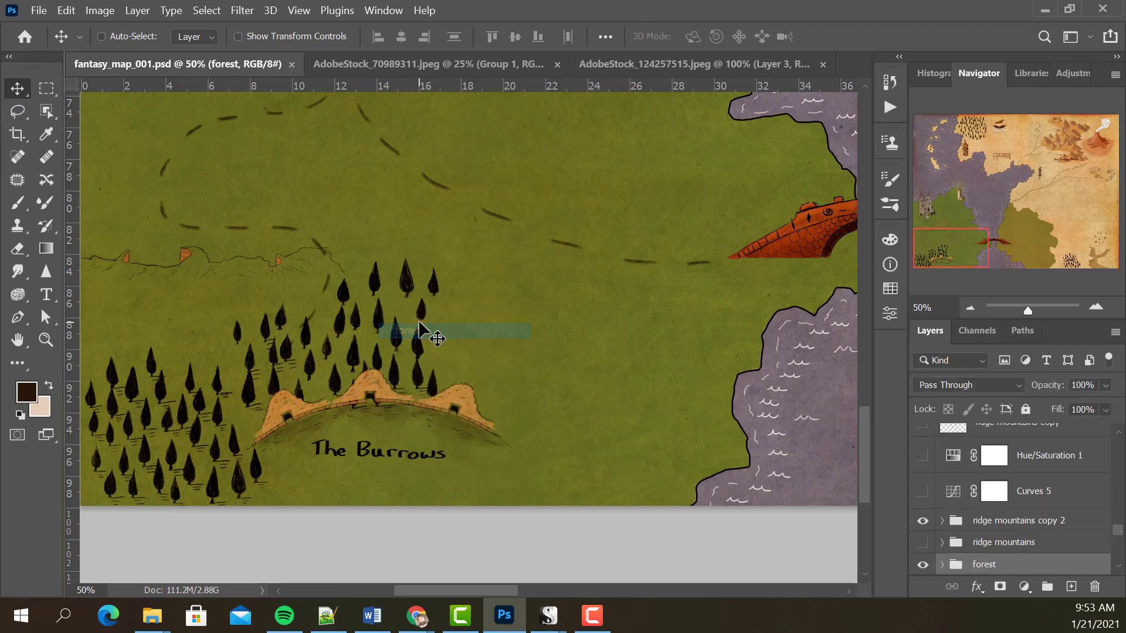
Expand the forest group and select the forest a copy layer, checking its trees by toggling and isolating its visibility.
scroll(1116, 553, "down", 3)
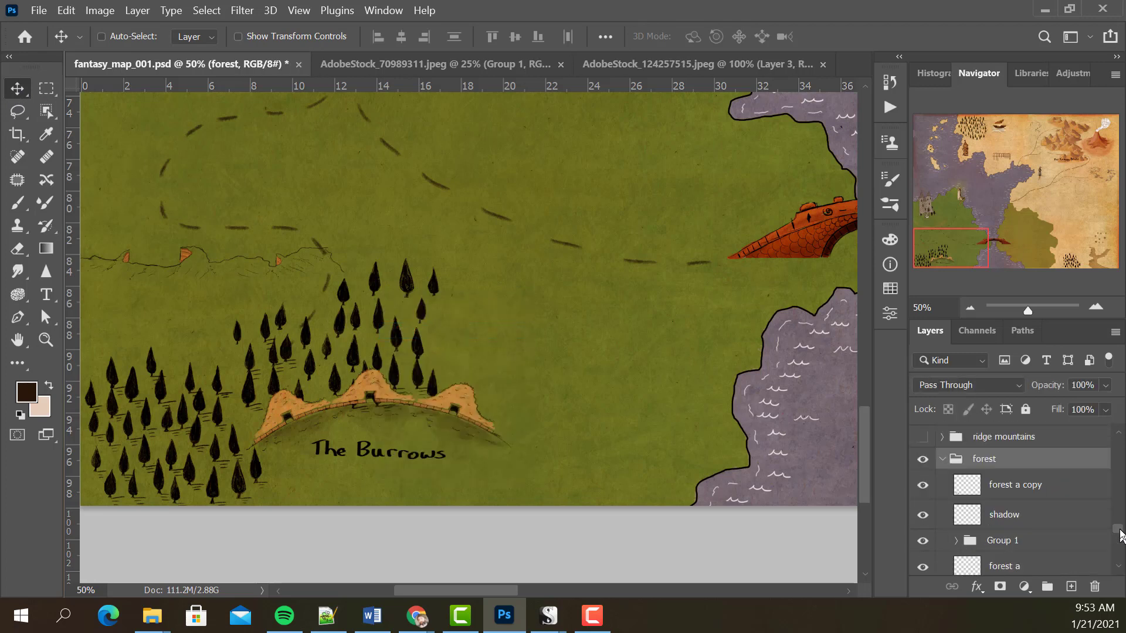
left_click(924, 486)
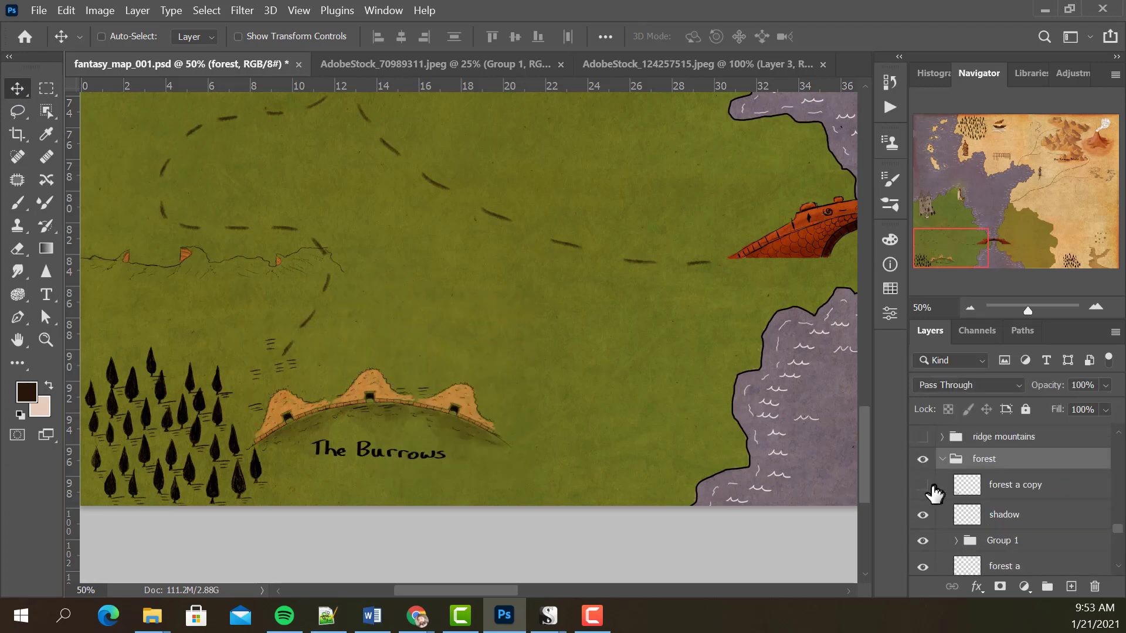
left_click(922, 485)
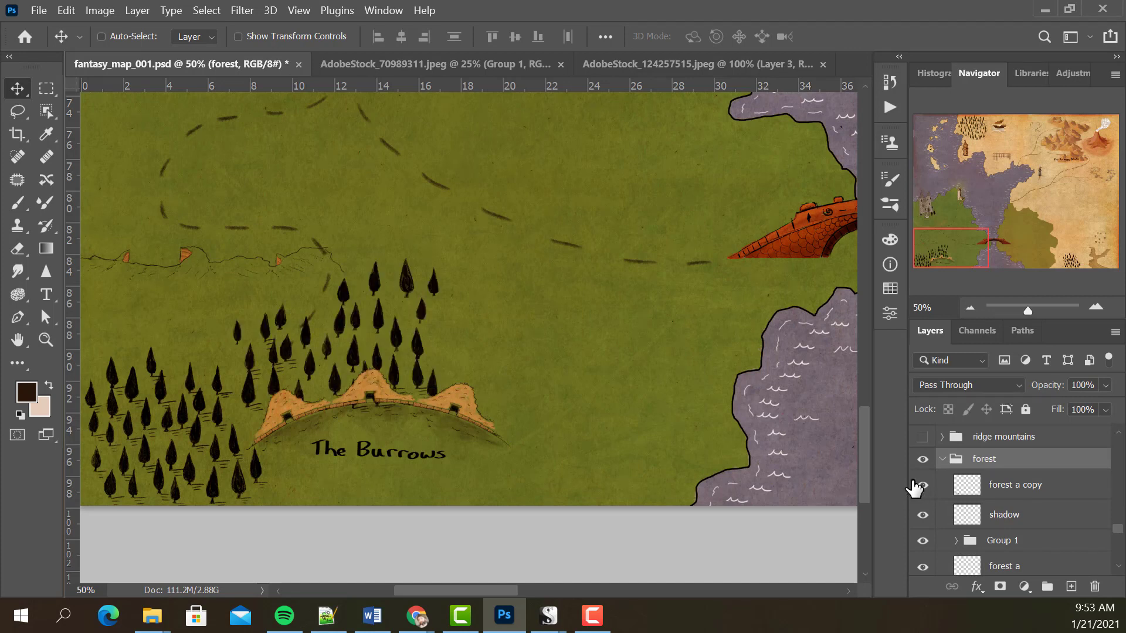
left_click(985, 495)
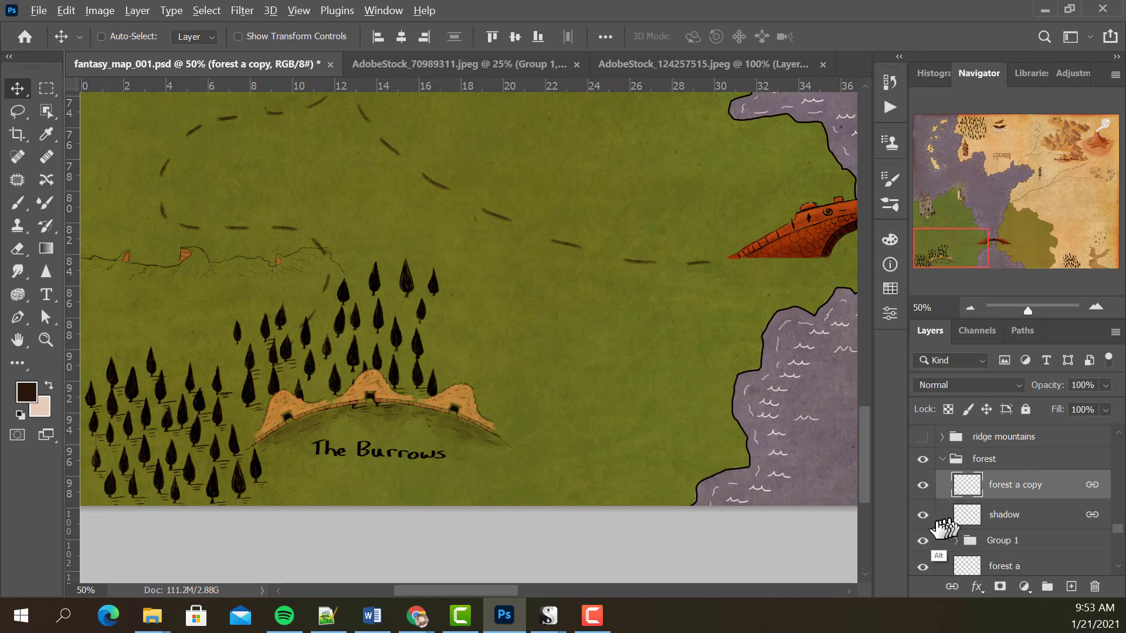
left_click(923, 486, "alt")
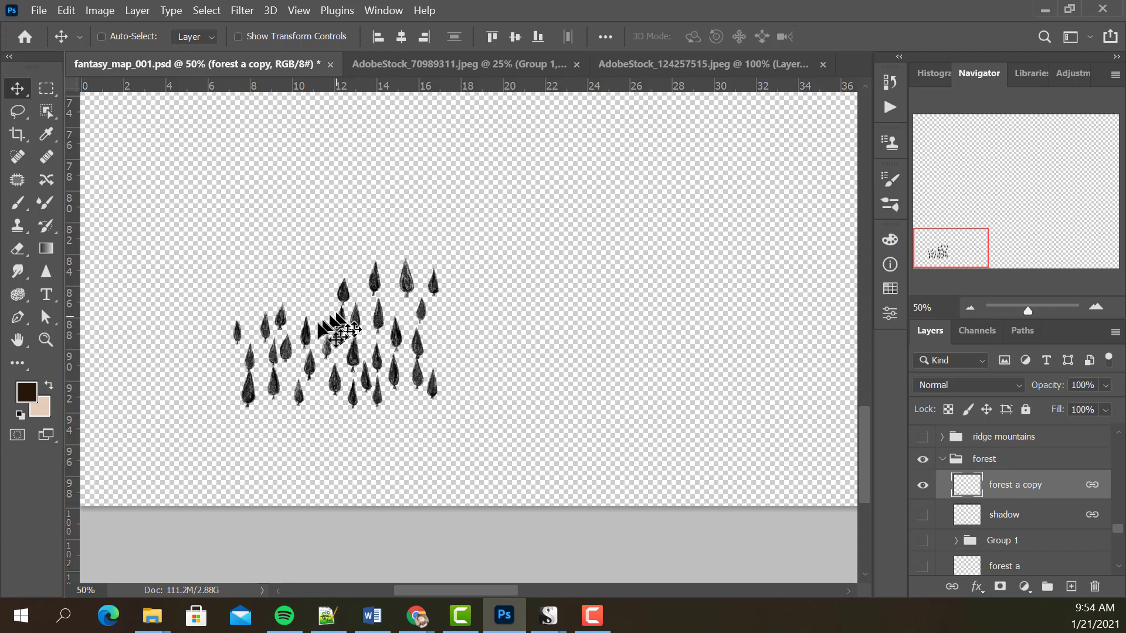
left_click(922, 489, "alt")
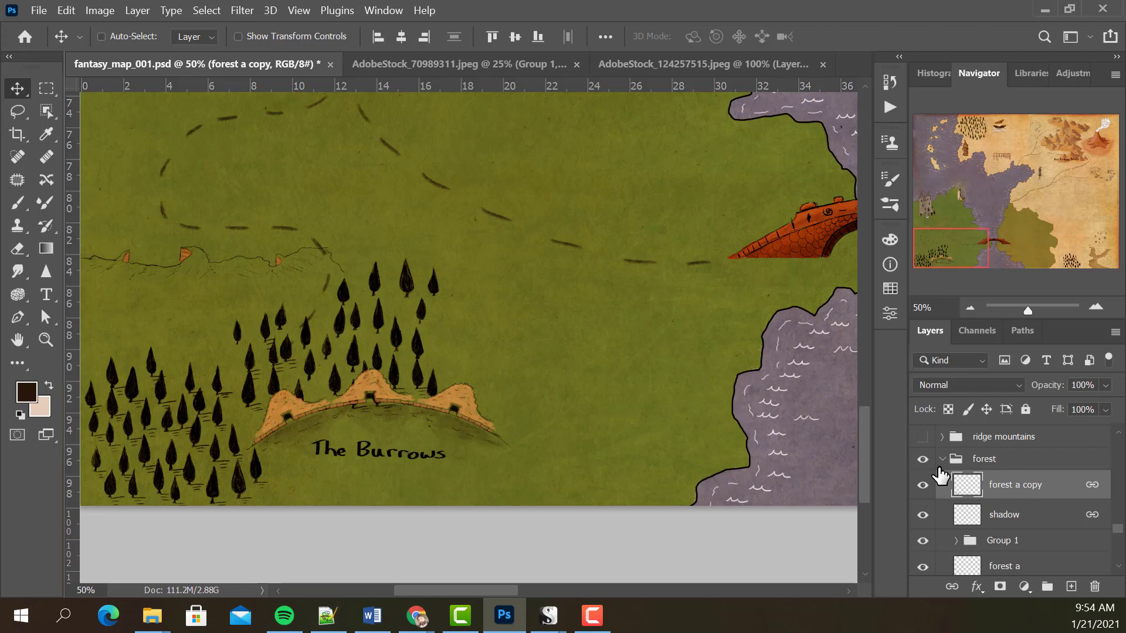
Unlink the forest a copy layer from the shadow layer.
key("z")
left_click(385, 369)
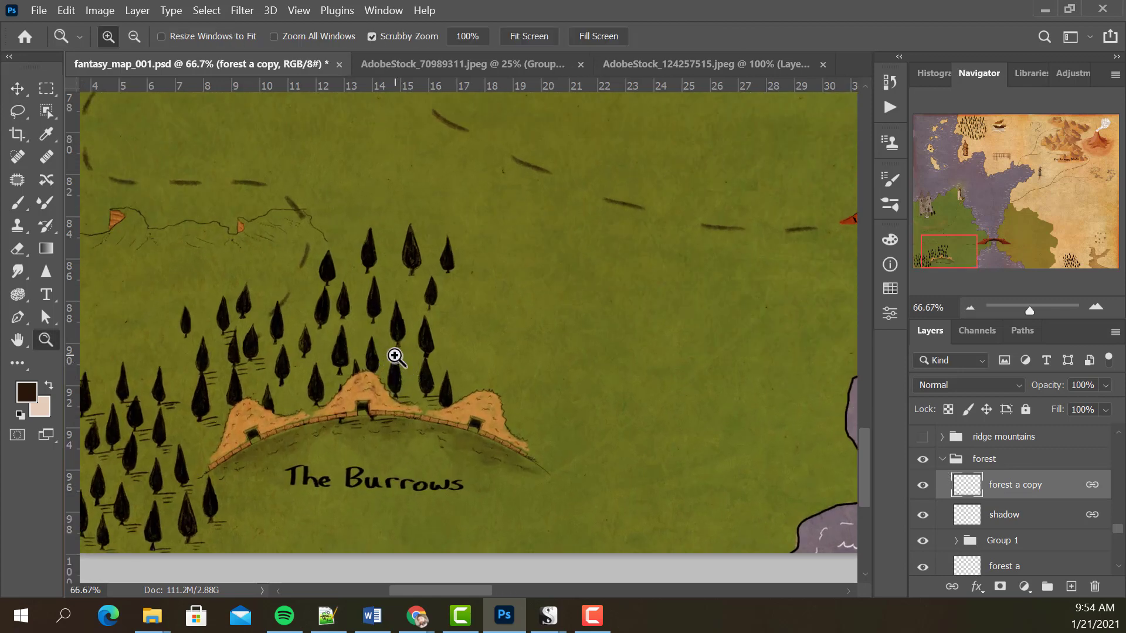
left_click(73, 17)
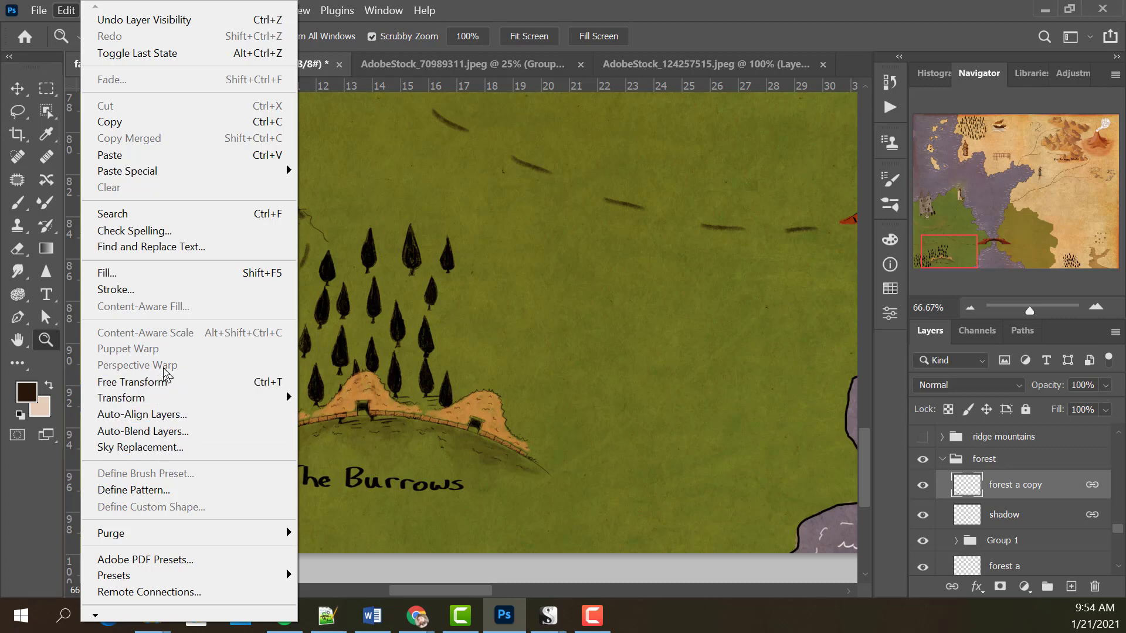
left_click(1027, 493)
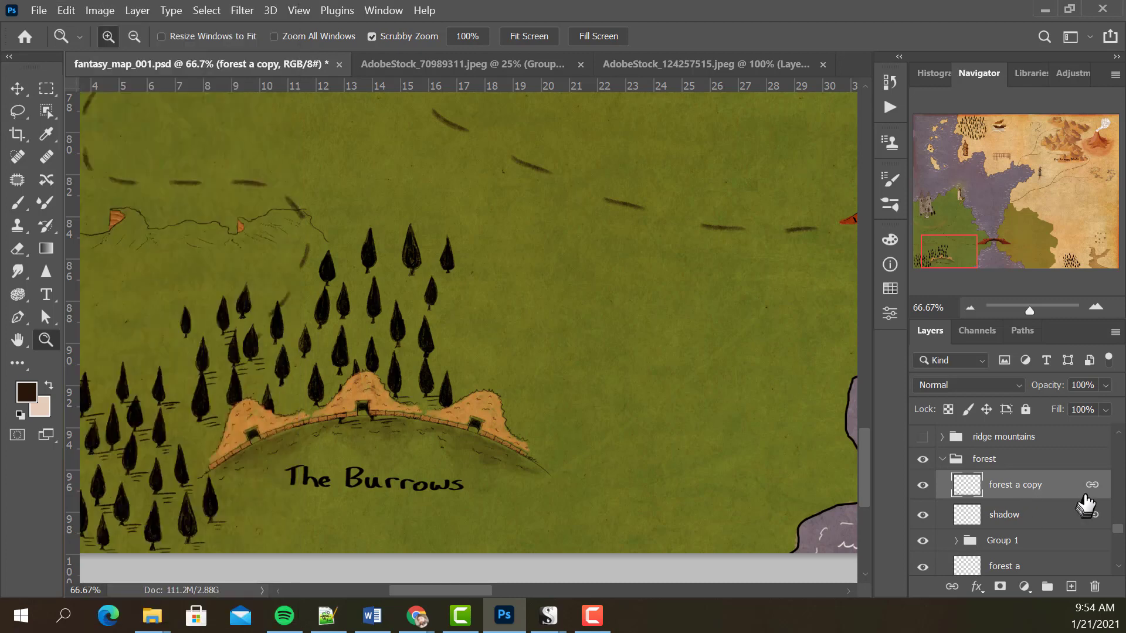
left_click(952, 587)
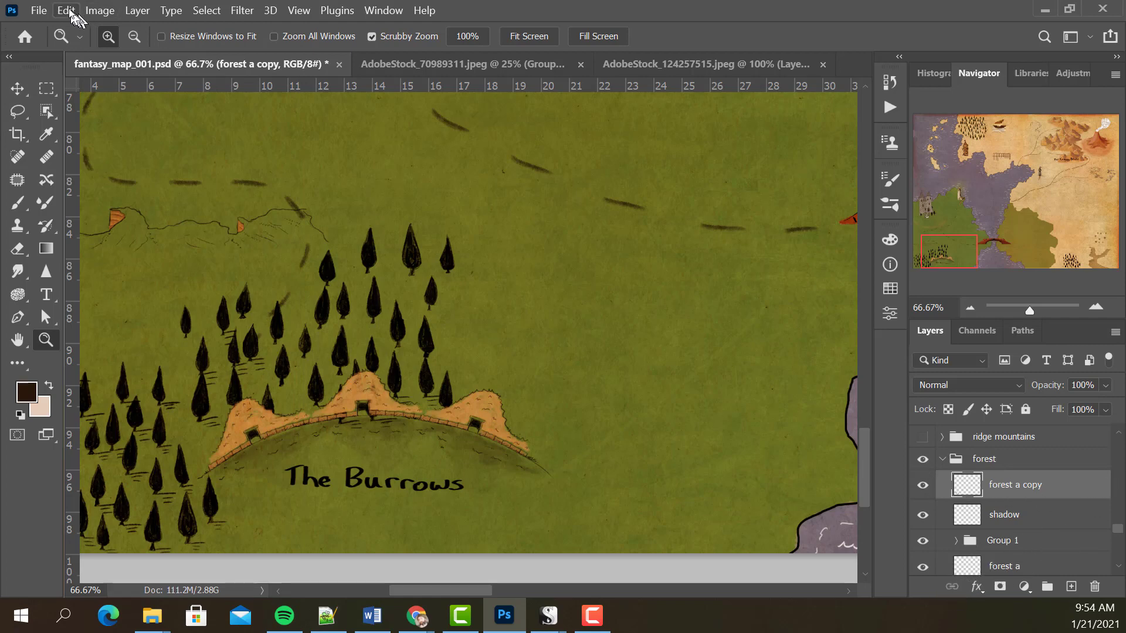
Start Puppet Warp on the forest a copy layer and pin and move four trees to the open ground east of The Burrows.
left_click(67, 10)
left_click(177, 349)
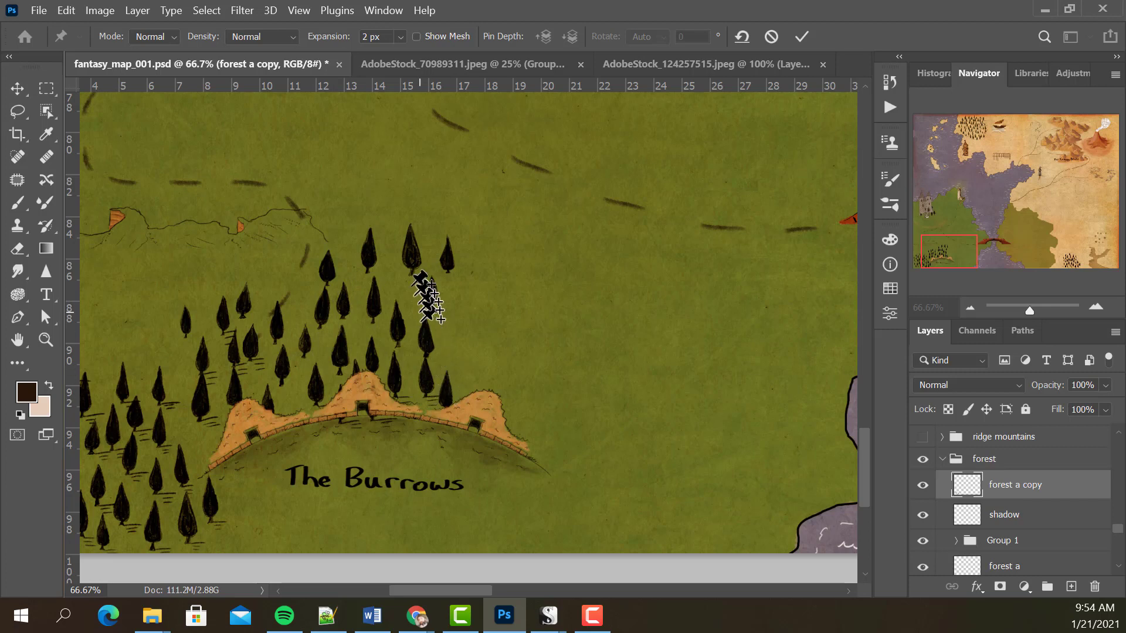
left_click(413, 250)
left_click_drag(412, 250, 549, 325)
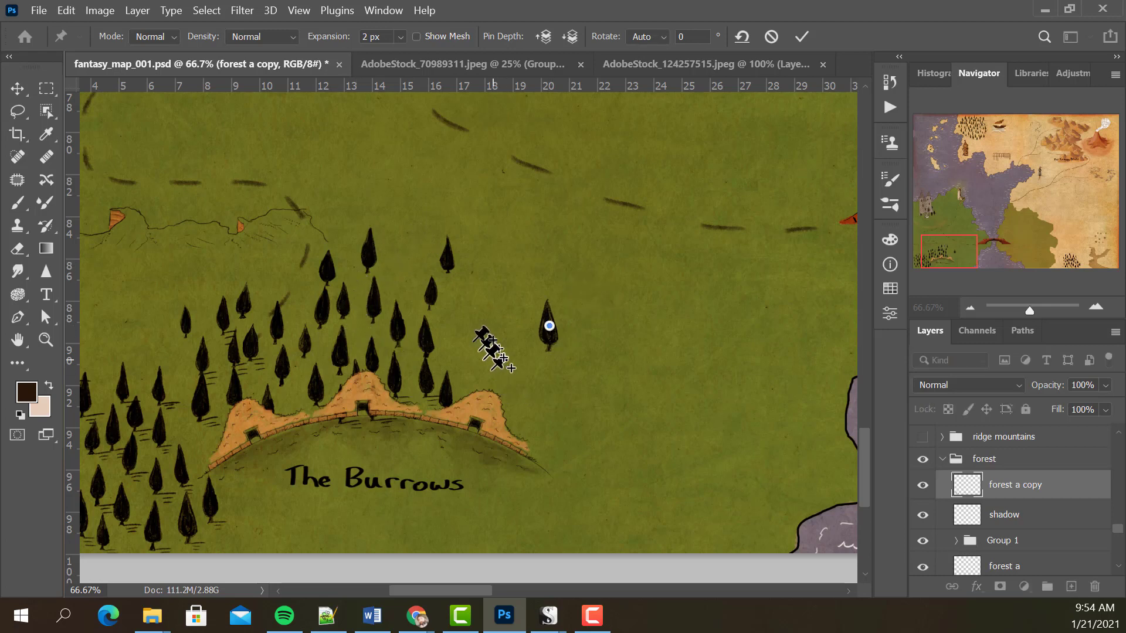
left_click(430, 292)
left_click_drag(430, 293, 565, 281)
left_click_drag(426, 337, 553, 383)
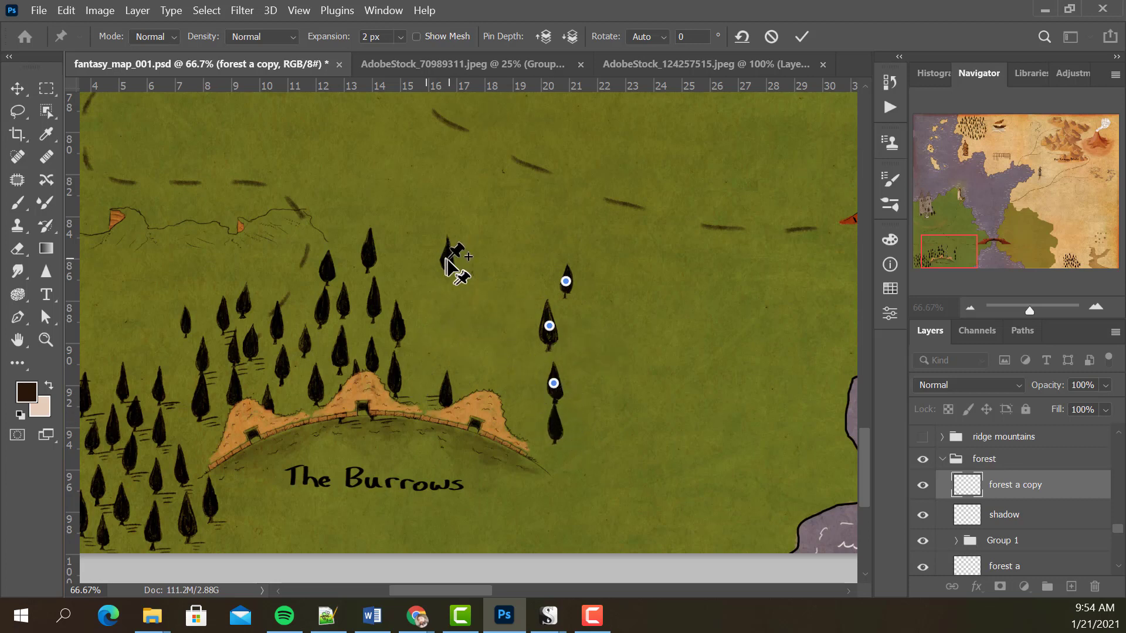
left_click_drag(449, 258, 599, 370)
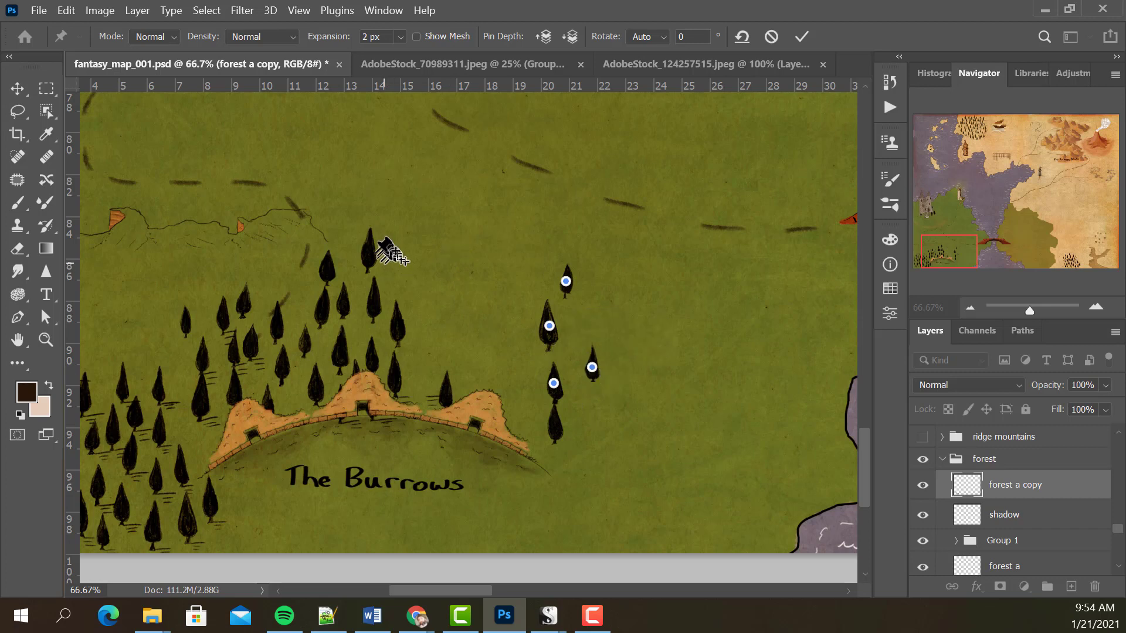
Pin and move six more trees below the hills around The Burrows label, then apply the warp and check the layer by toggling its visibility.
left_click_drag(370, 252, 396, 446)
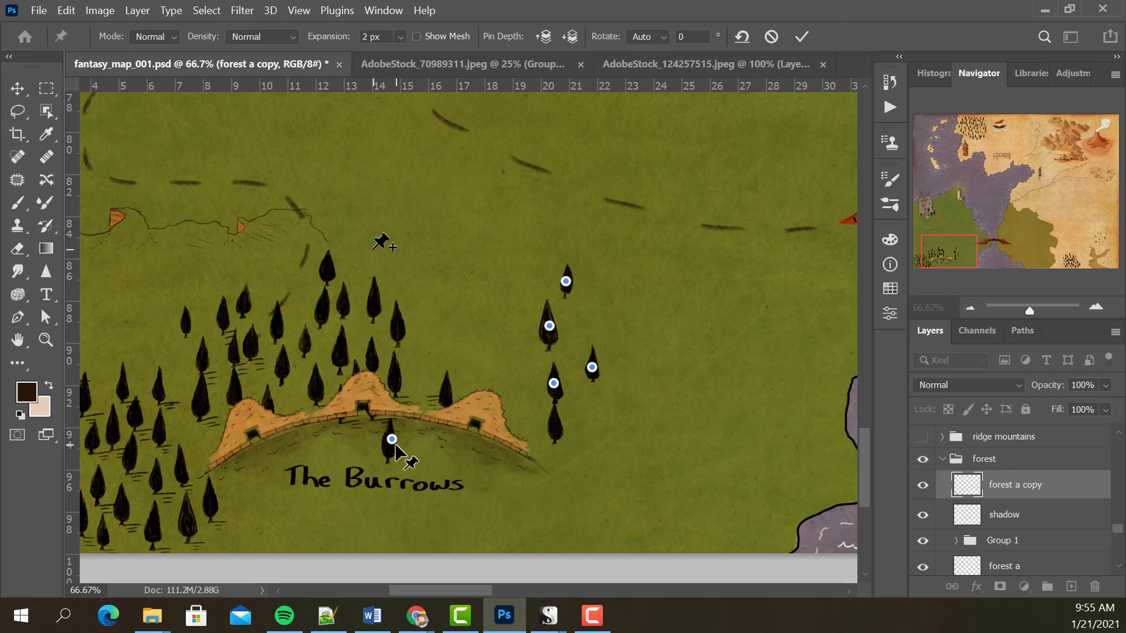
left_click_drag(311, 336, 338, 508)
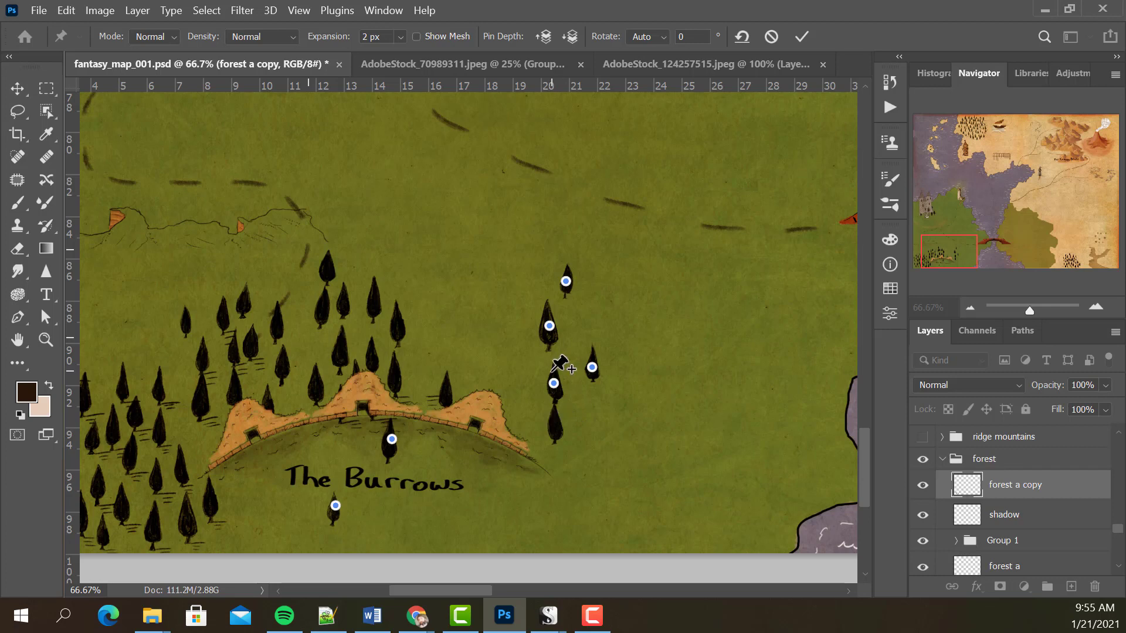
left_click_drag(401, 326, 462, 479)
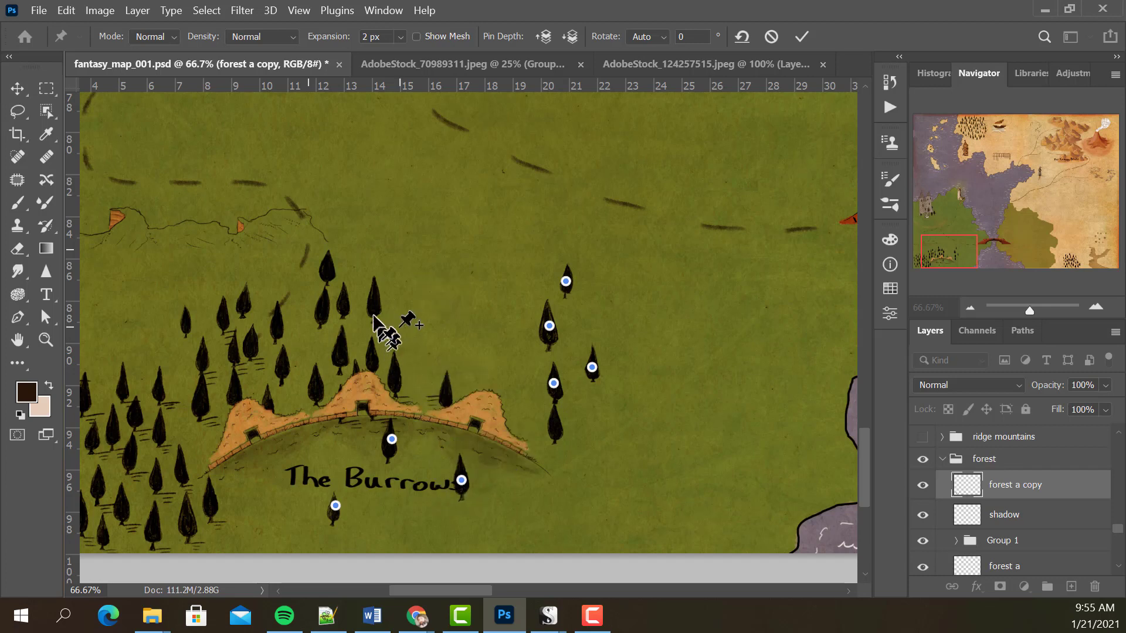
left_click_drag(374, 306, 291, 471)
left_click_drag(339, 351, 394, 513)
left_click_drag(345, 305, 428, 453)
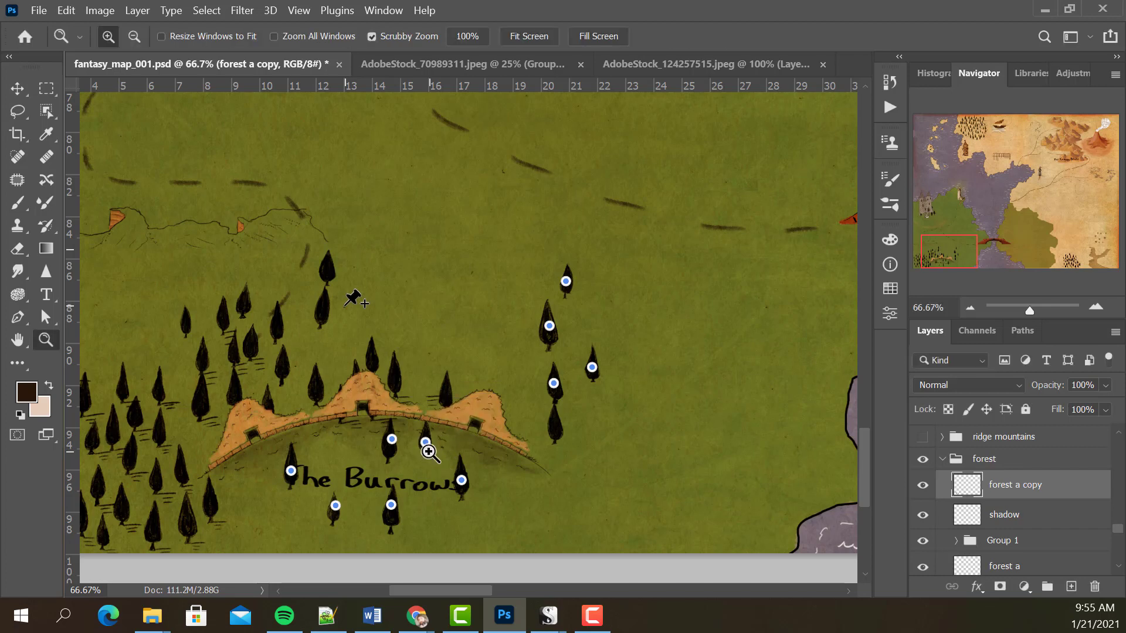
key("z")
left_click(923, 486)
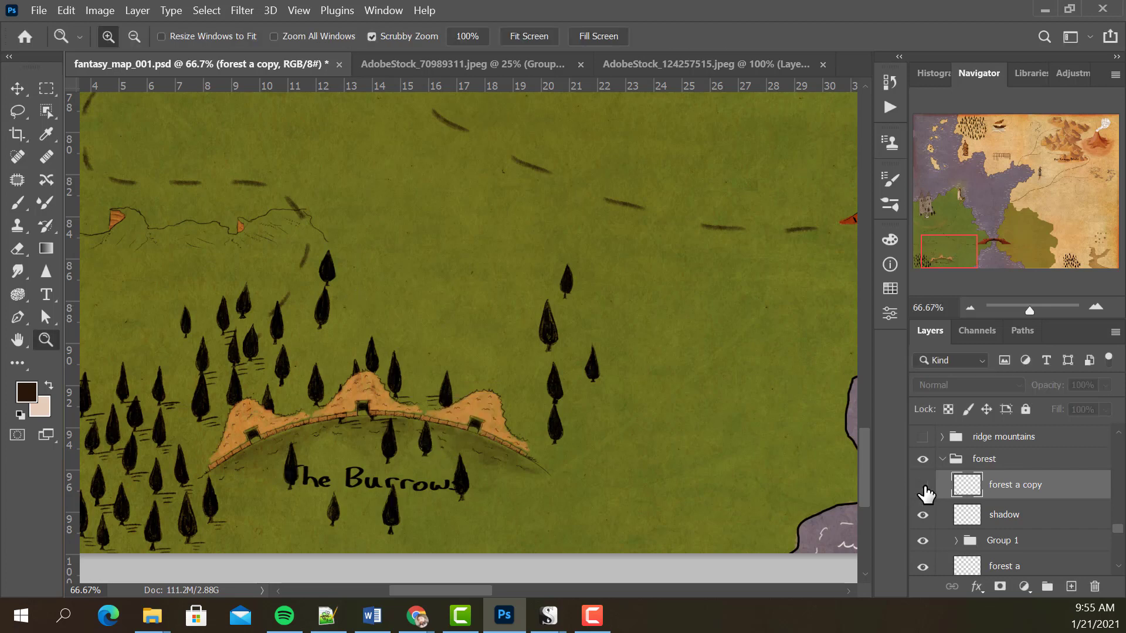
left_click(923, 486)
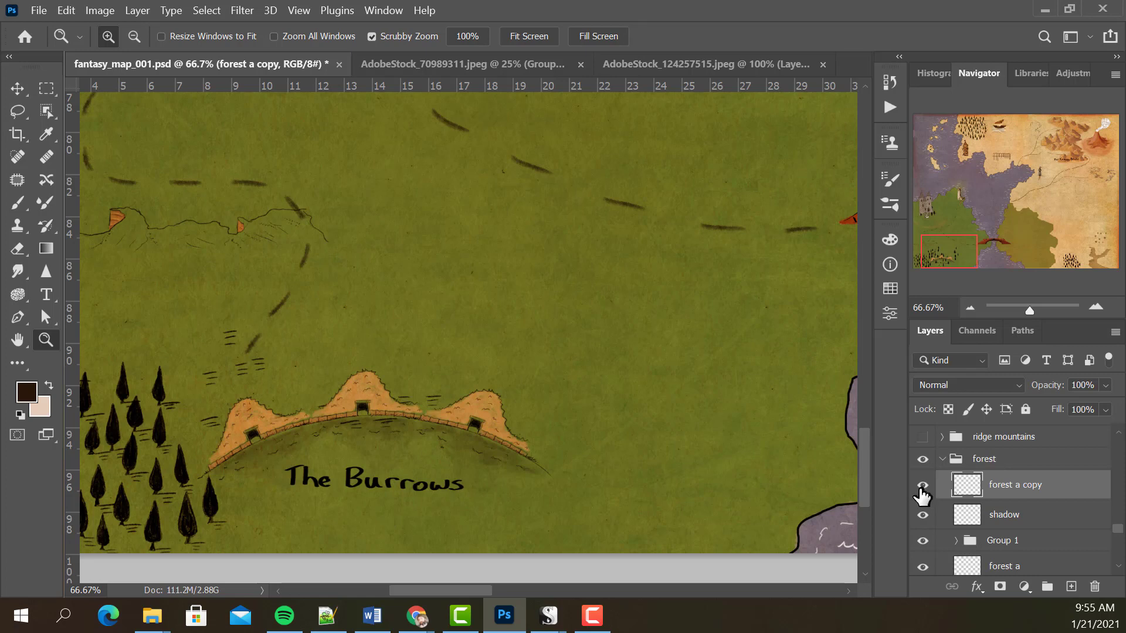